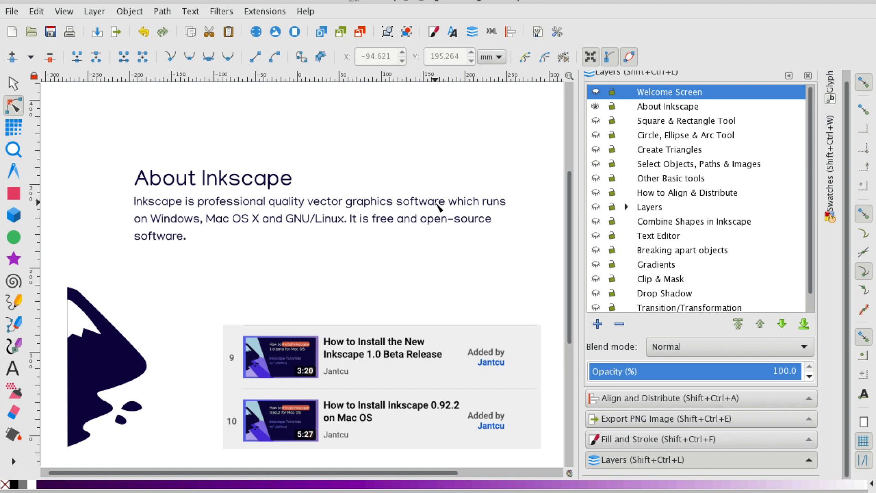
Step: Hide the About Inkscape layer and show the Square & Rectangle Tool layer
click(595, 106)
click(595, 120)
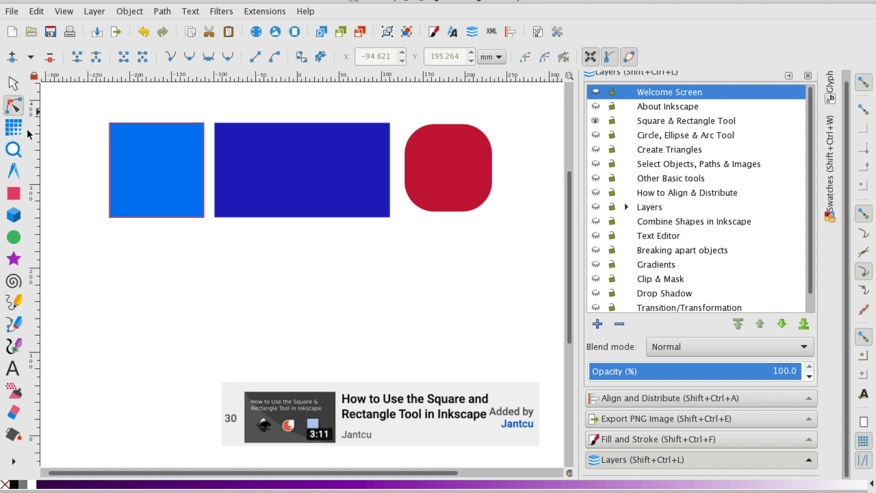
Step: Select the light blue square, the dark blue rectangle and the red rounded square one at a time with the selection tool
click(15, 86)
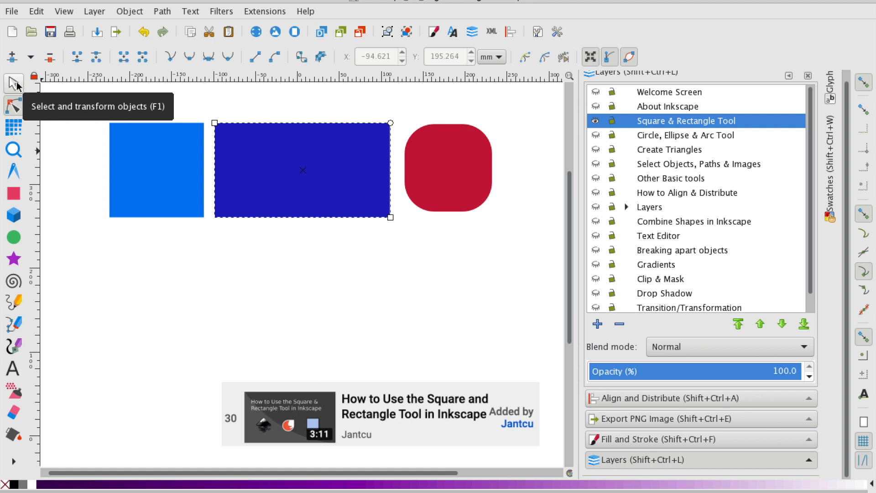
click(15, 86)
click(174, 154)
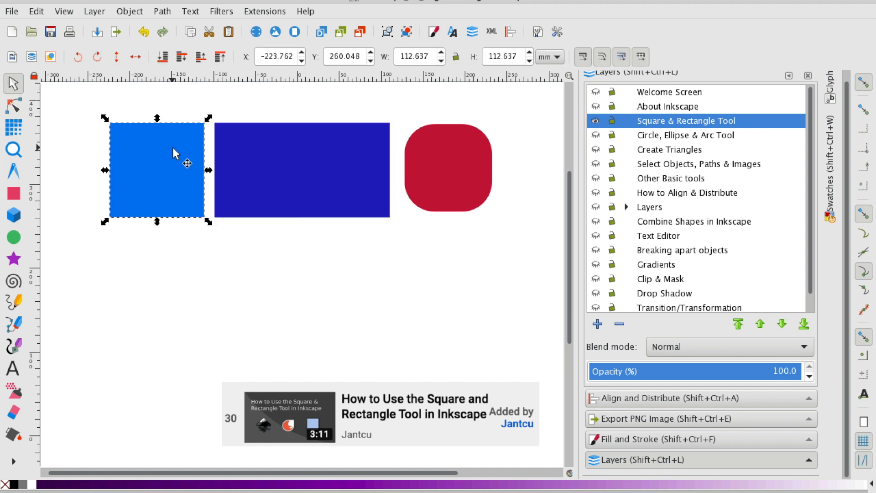
click(350, 169)
click(441, 187)
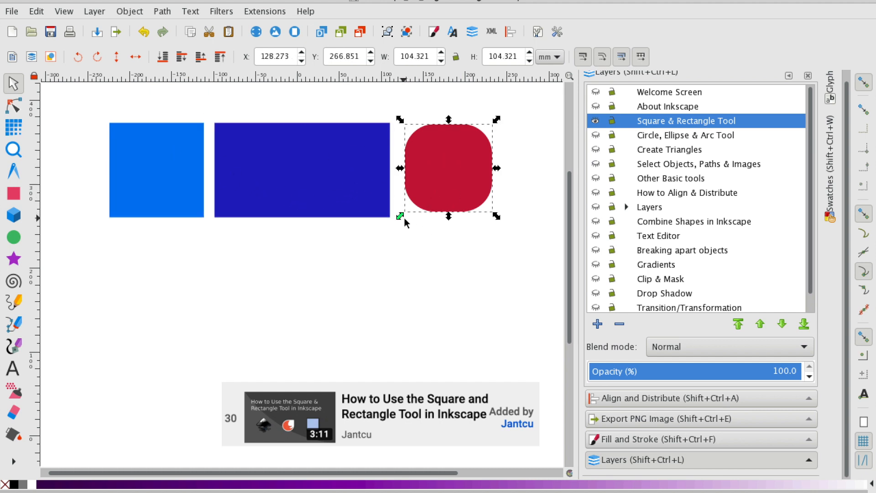
click(363, 202)
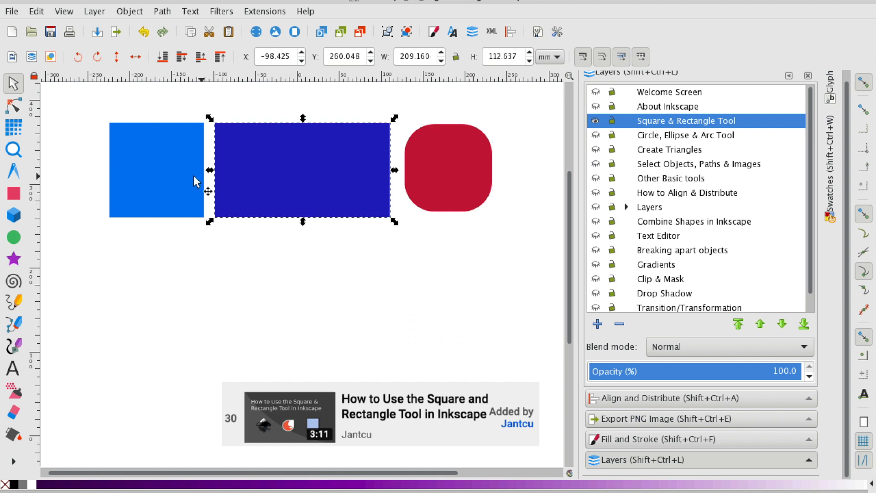
Step: Select all three shapes together with a selection box around them, and clear the selection
drag(69, 102, 528, 254)
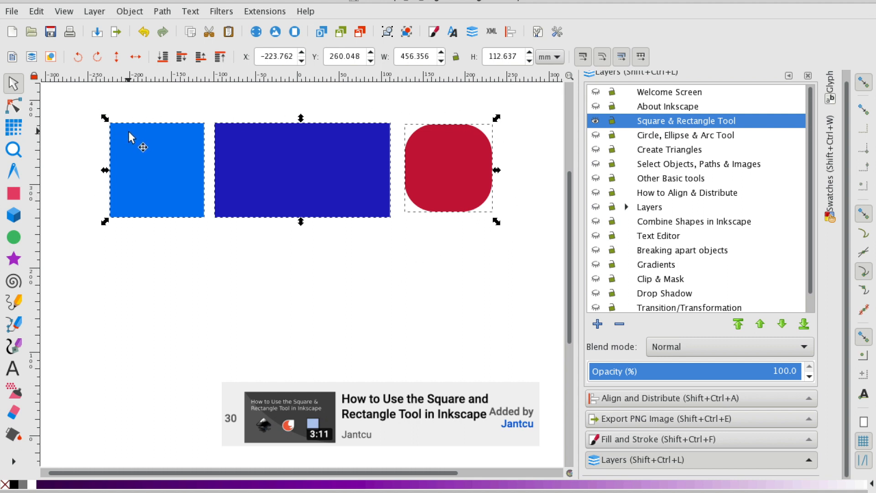
click(69, 109)
drag(67, 151, 219, 237)
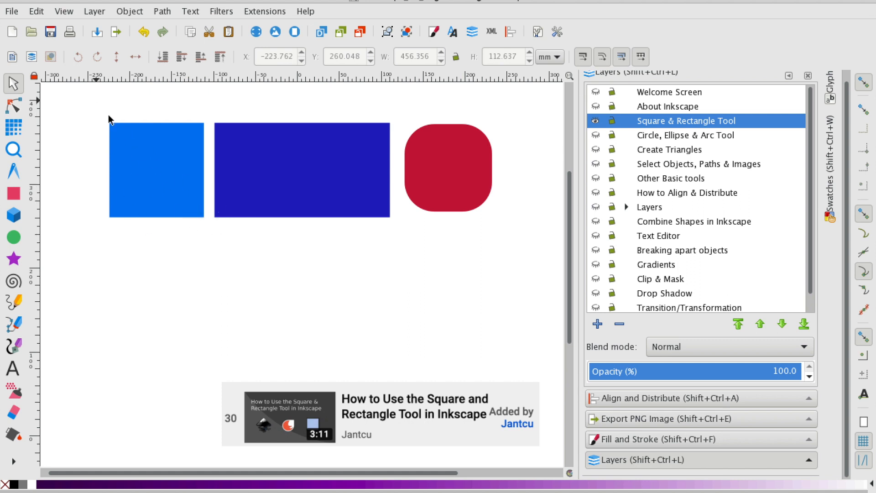
Step: Resize the light blue square into a rectangle about 122 mm wide and 84 mm high, and deselect it
click(157, 146)
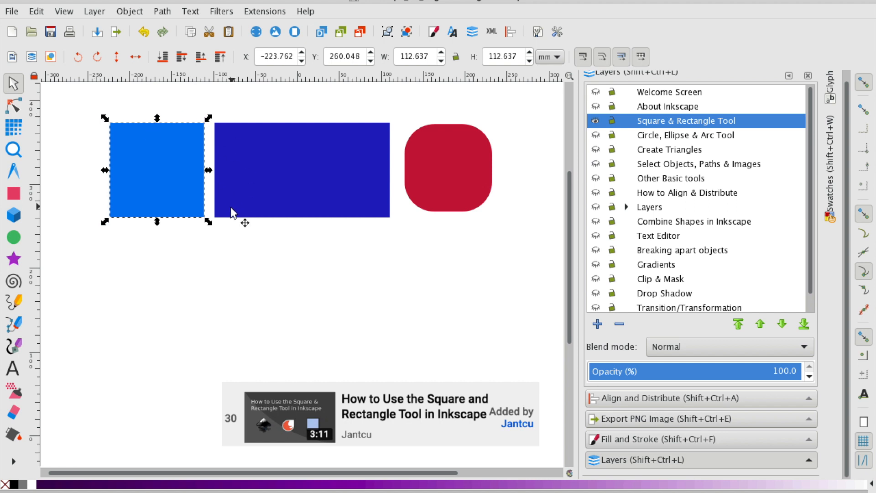
drag(212, 221, 185, 231)
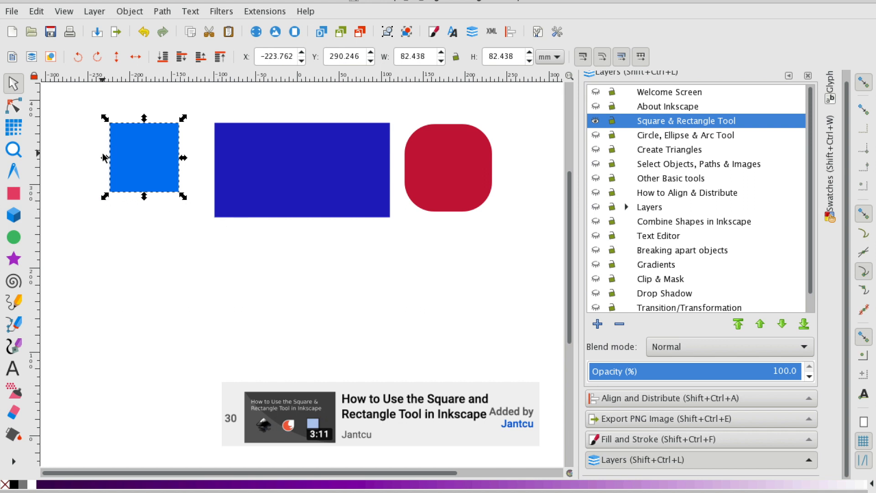
mouse_move(105, 117)
mouse_down()
mouse_move(86, 106)
mouse_move(73, 135)
mouse_move(111, 112)
mouse_move(117, 133)
mouse_move(100, 130)
mouse_up()
drag(98, 197, 77, 202)
click(168, 220)
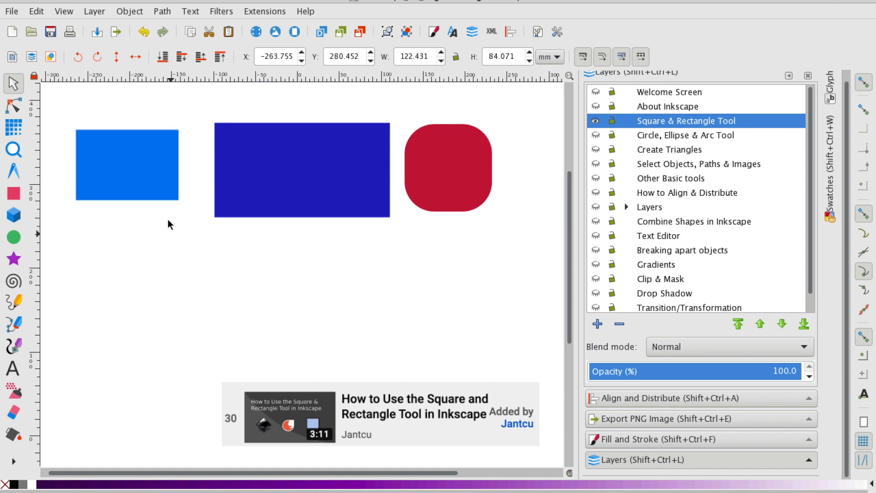
Step: Show the node-editing handles of the light blue rectangle, the dark blue rectangle and the red rounded square in turn
click(13, 108)
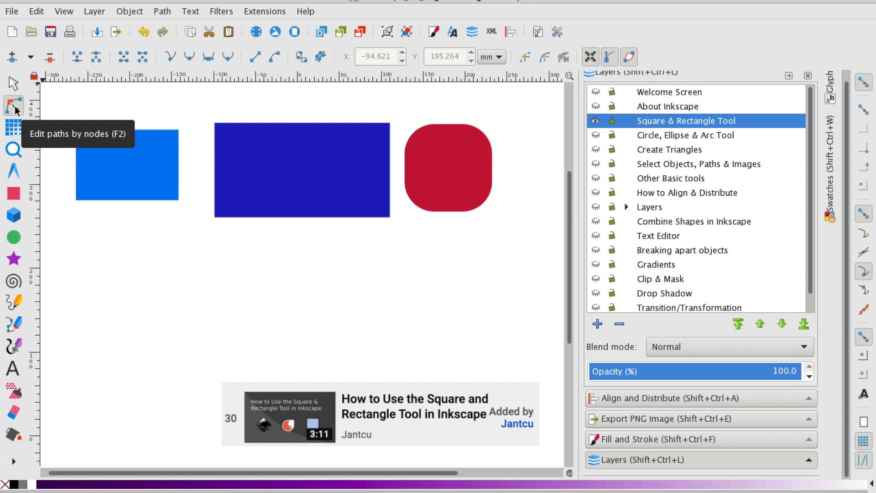
click(172, 174)
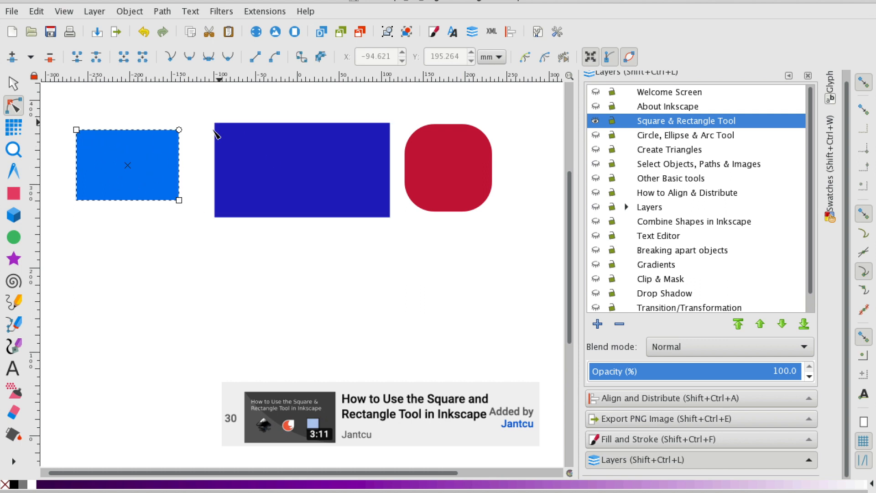
click(244, 126)
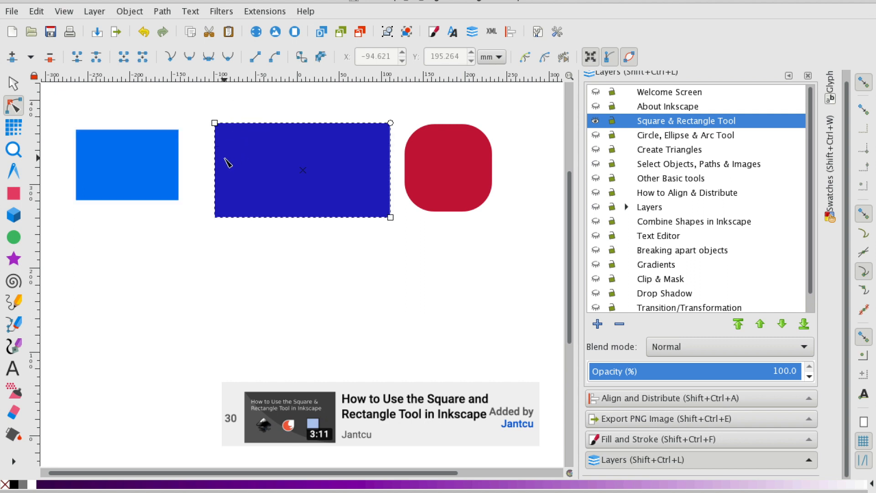
click(441, 154)
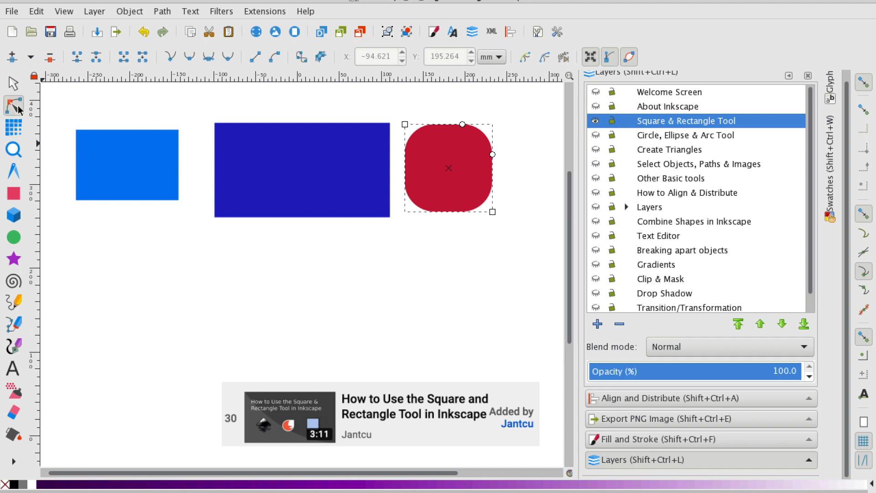
click(90, 146)
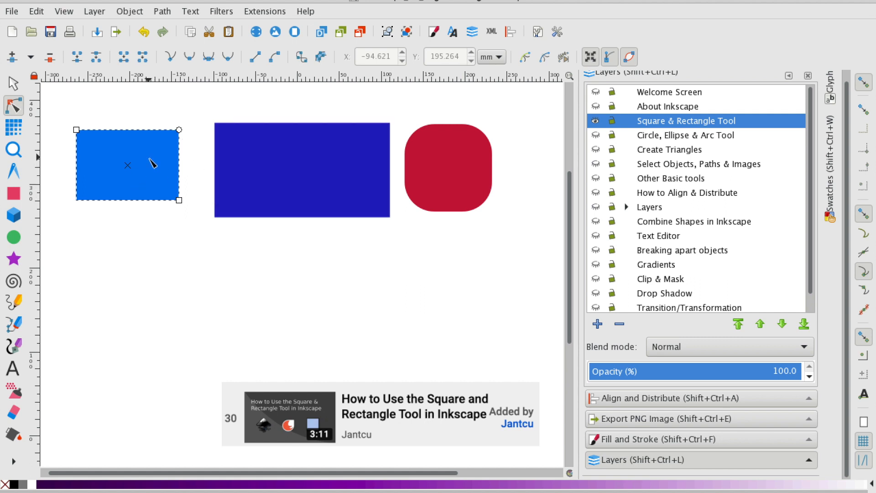
click(153, 216)
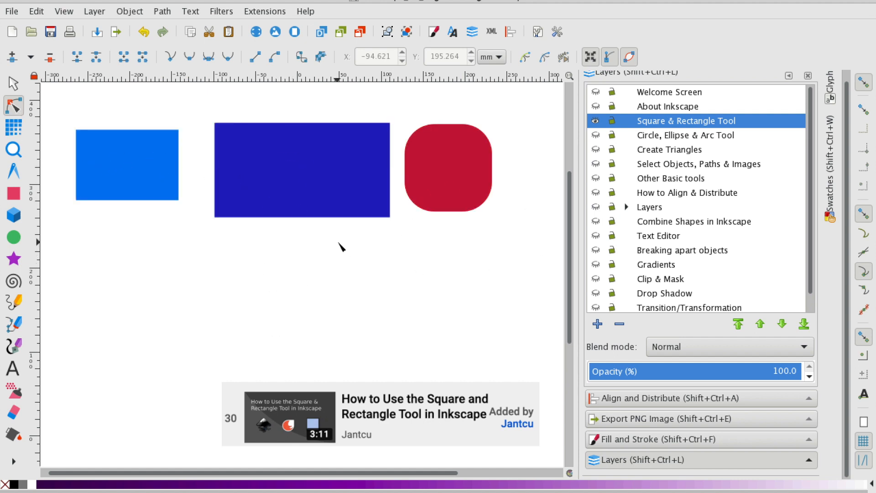
Step: Round the corners of the light blue rectangle with its corner handle and return them to sharp corners
click(148, 187)
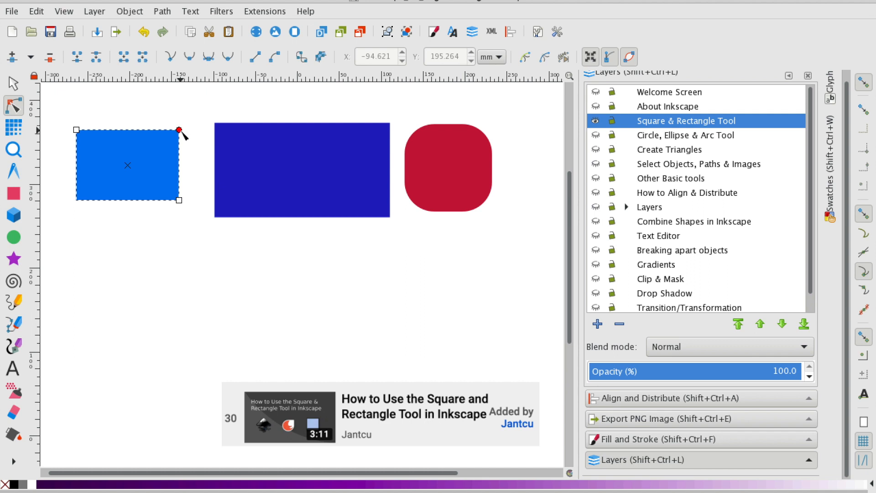
drag(182, 131, 180, 148)
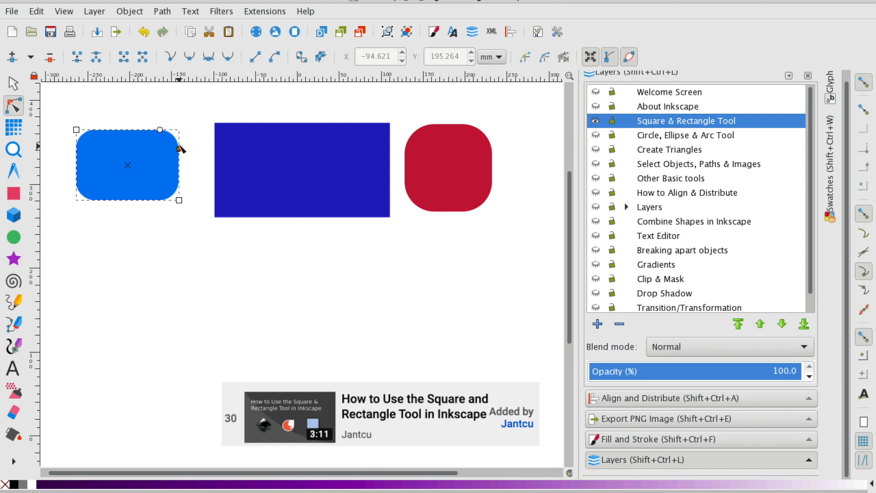
drag(178, 148, 179, 129)
click(189, 141)
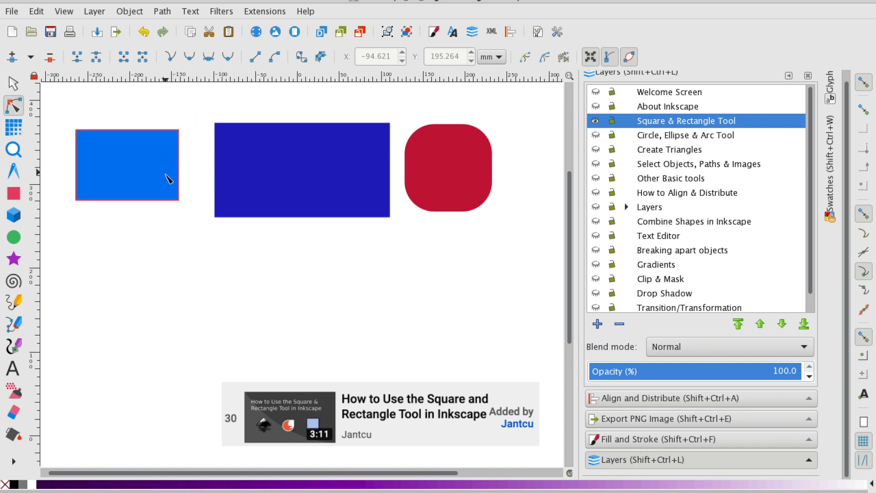
Step: Adjust the light blue rectangle's size slightly from its upper-left and lower-right corners, undoing the last narrowing
click(167, 174)
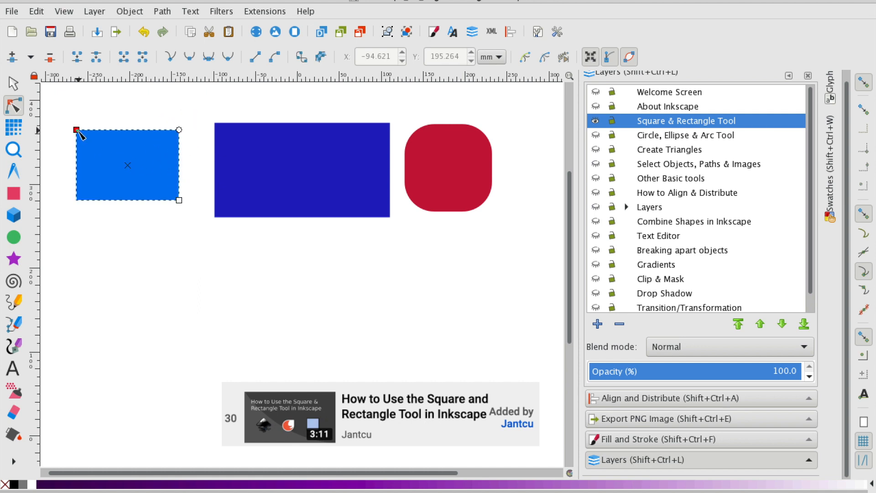
mouse_move(76, 131)
mouse_down()
mouse_move(99, 133)
mouse_move(86, 112)
mouse_move(73, 129)
mouse_move(92, 132)
mouse_move(82, 126)
mouse_up()
mouse_move(179, 200)
mouse_down()
mouse_move(167, 190)
mouse_move(180, 197)
mouse_up()
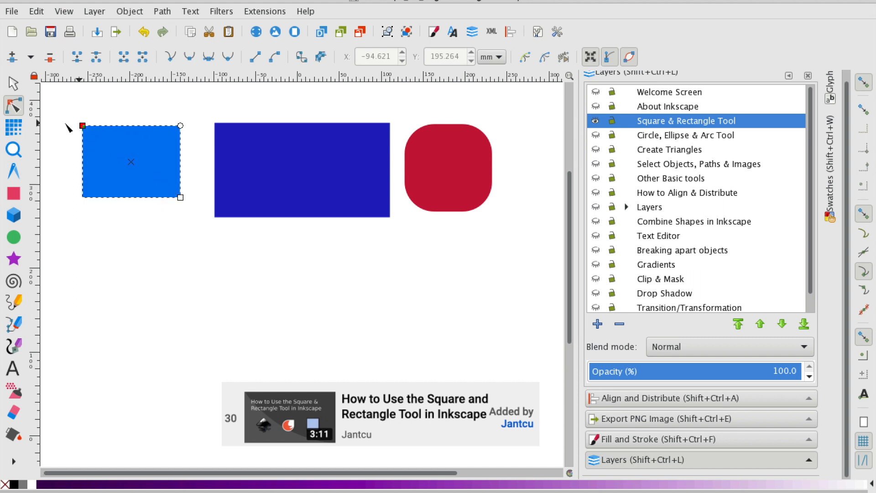
drag(81, 126, 122, 126)
key(ctrl+z)
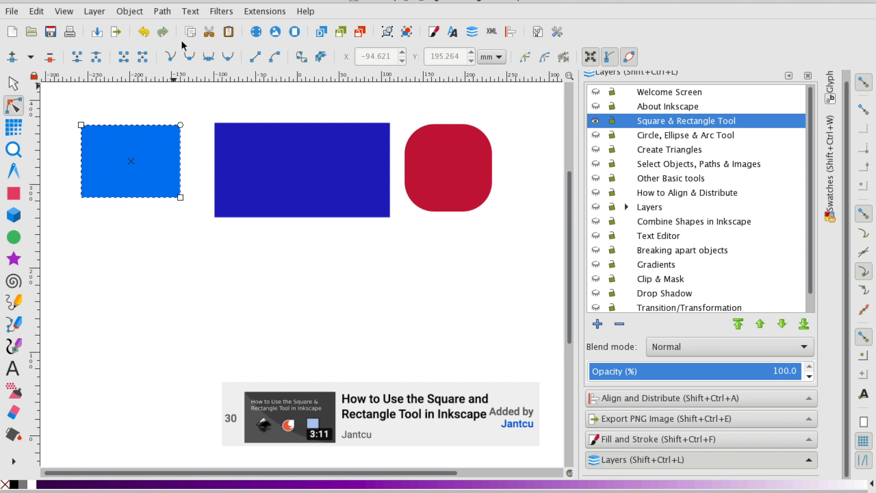
Step: Convert the light blue rectangle from an object to a path
click(162, 12)
click(162, 13)
click(131, 12)
mouse_move(165, 17)
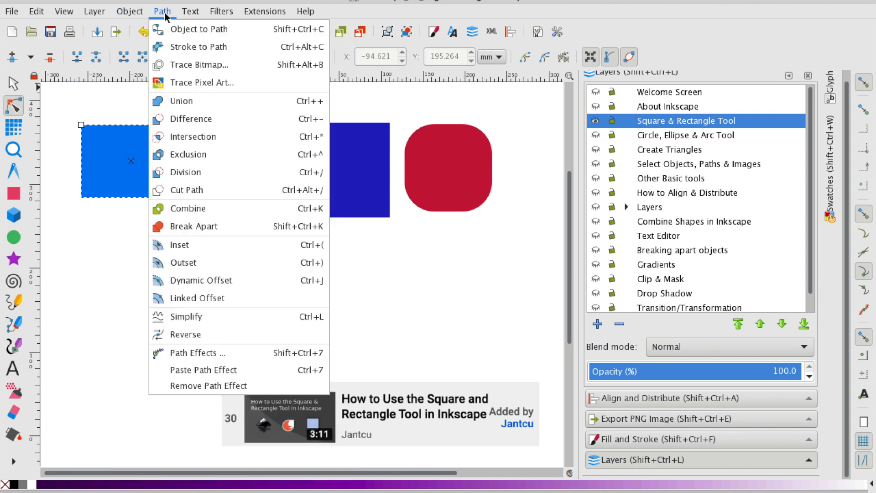
click(193, 30)
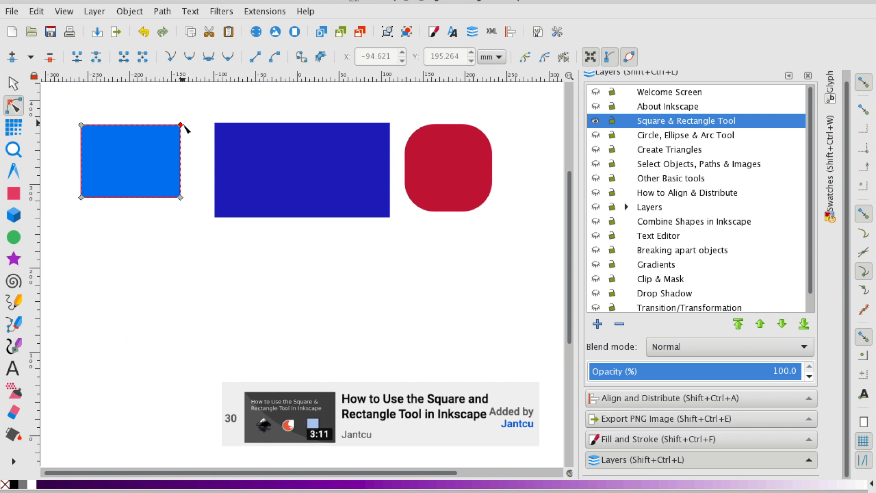
Step: Move the light blue path's upper-right node inward and both lower nodes downward to form an irregular quadrilateral
drag(181, 125, 149, 144)
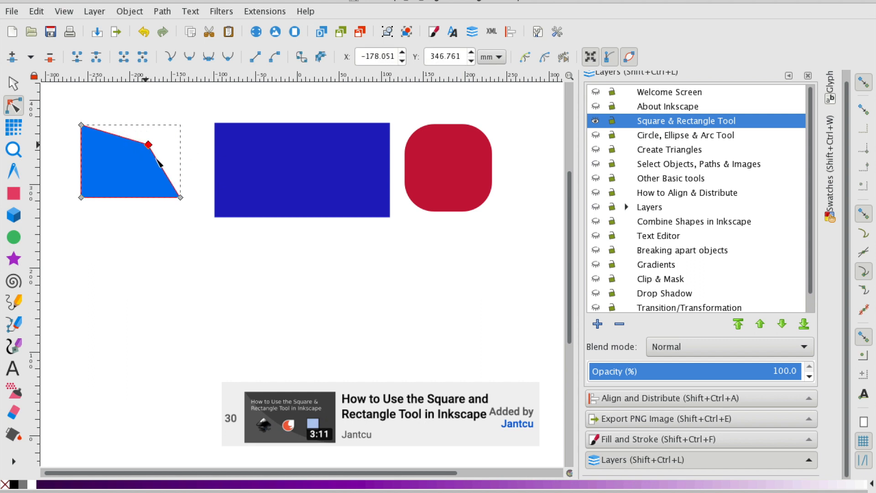
drag(181, 197, 127, 181)
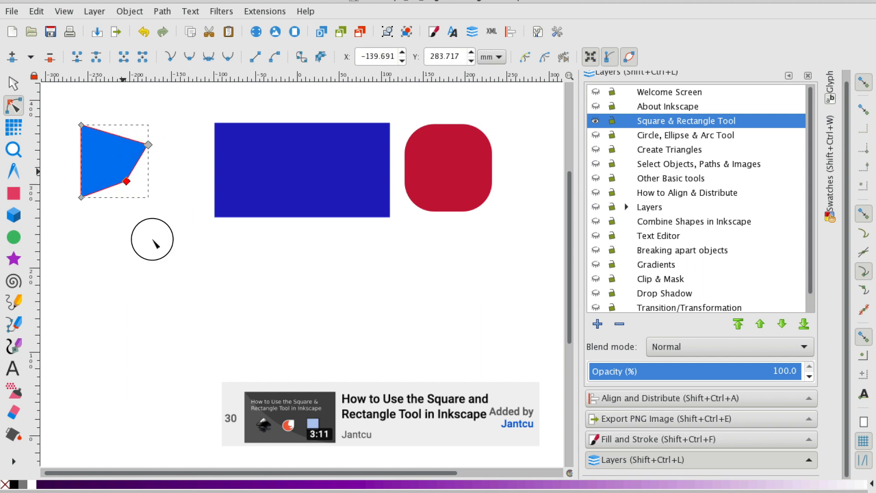
drag(155, 243, 164, 252)
drag(81, 197, 55, 224)
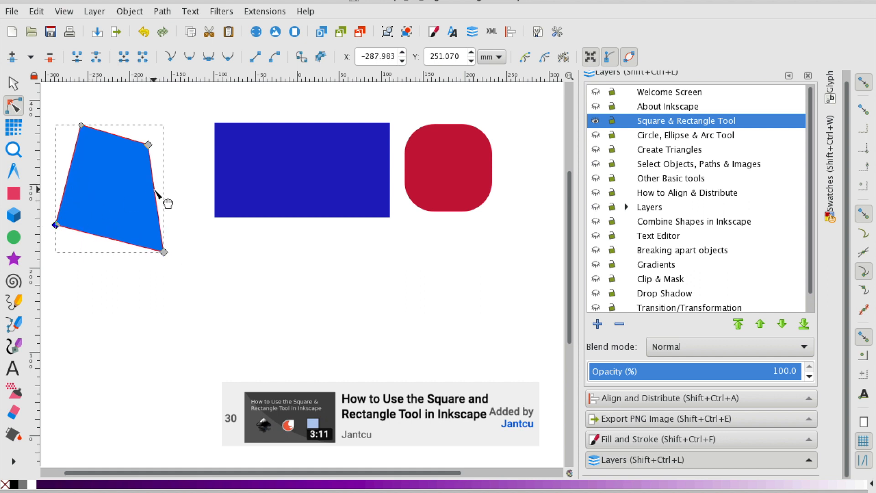
Step: Add nodes on the light blue path's right, upper and lower edges and pull them outward, down and up into a zigzag shape
double_click(154, 189)
drag(155, 189, 199, 189)
double_click(117, 137)
drag(118, 138, 107, 215)
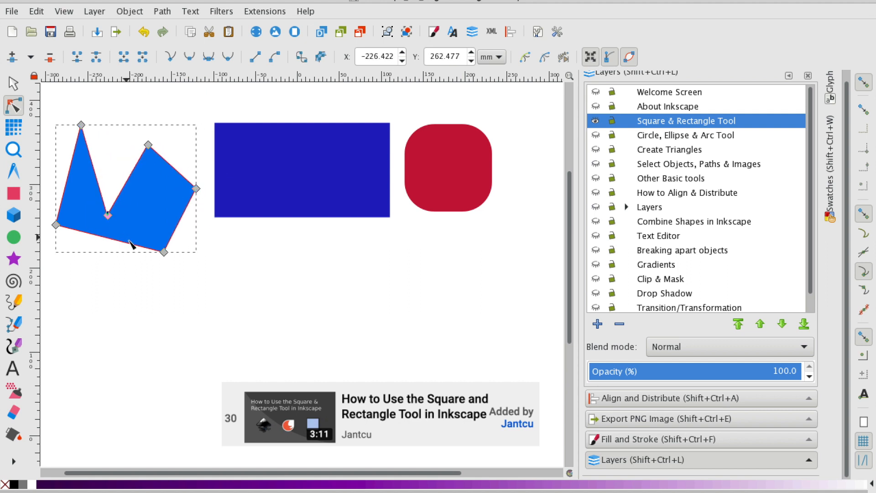
click(134, 244)
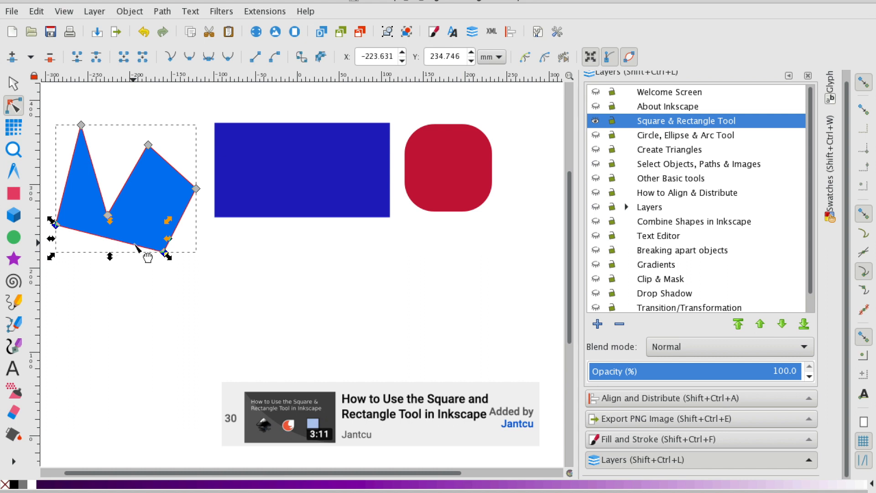
double_click(136, 246)
drag(136, 247, 140, 204)
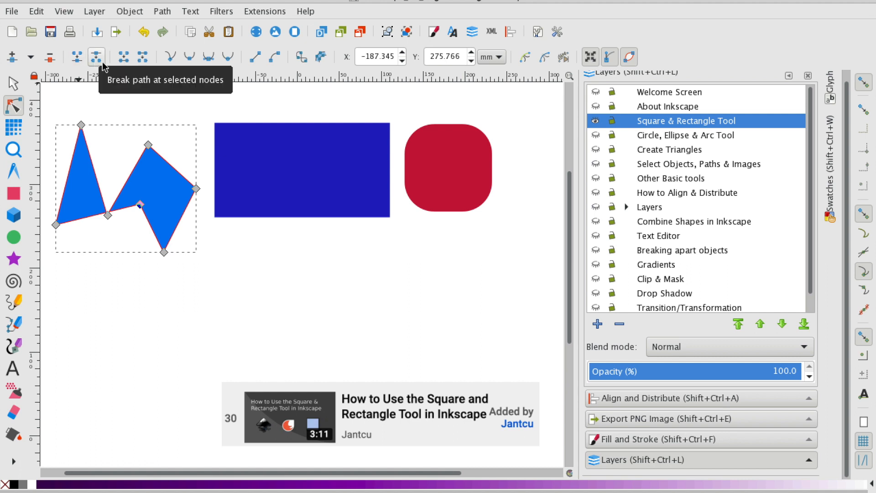
click(229, 113)
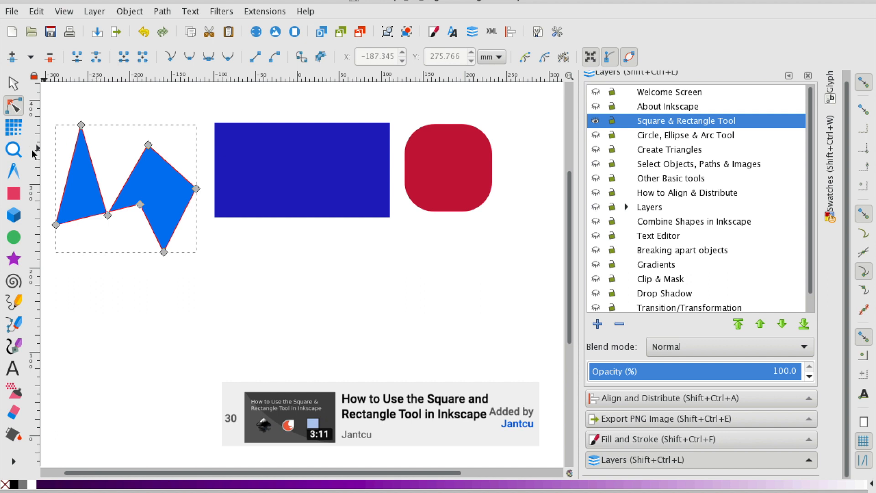
Step: Push the light blue zigzag shape down below the level of the dark blue rectangle with the Tweak tool
click(11, 136)
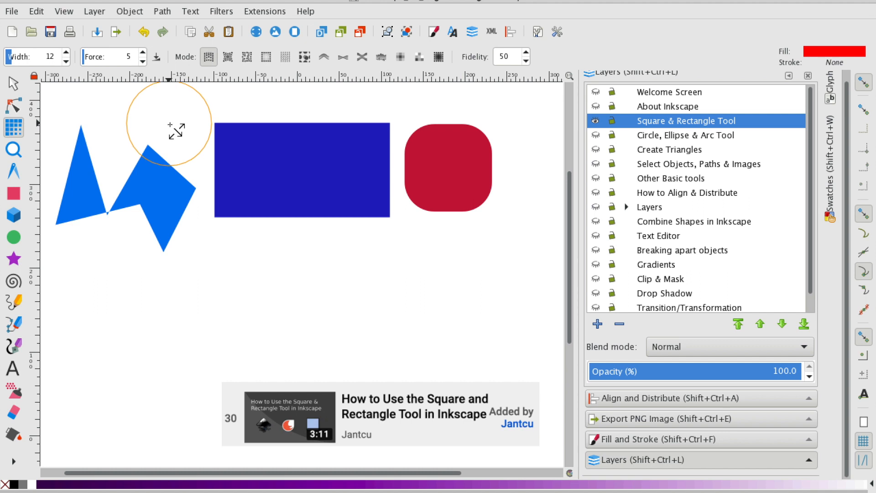
mouse_move(150, 119)
mouse_down()
mouse_move(232, 206)
mouse_move(227, 235)
mouse_move(197, 251)
mouse_move(268, 209)
mouse_move(204, 214)
mouse_move(87, 190)
mouse_move(78, 213)
mouse_move(113, 255)
mouse_move(166, 239)
mouse_up()
click(12, 84)
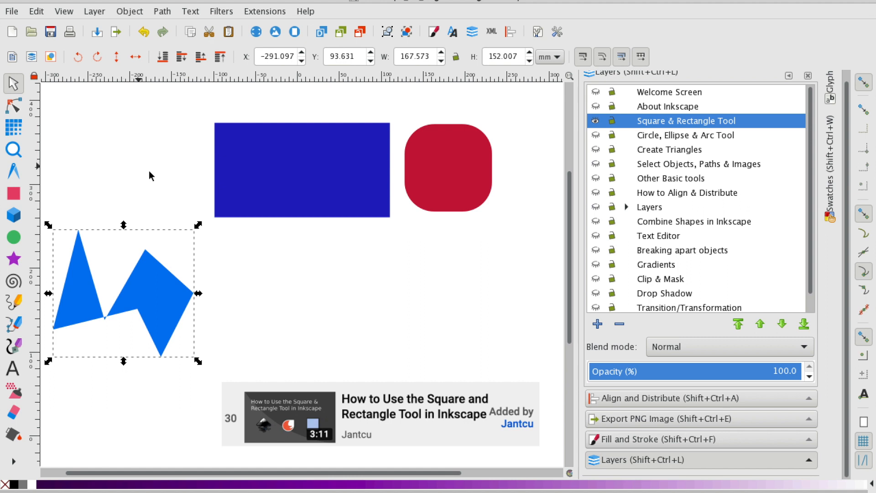
shift+click(238, 194)
shift+click(424, 175)
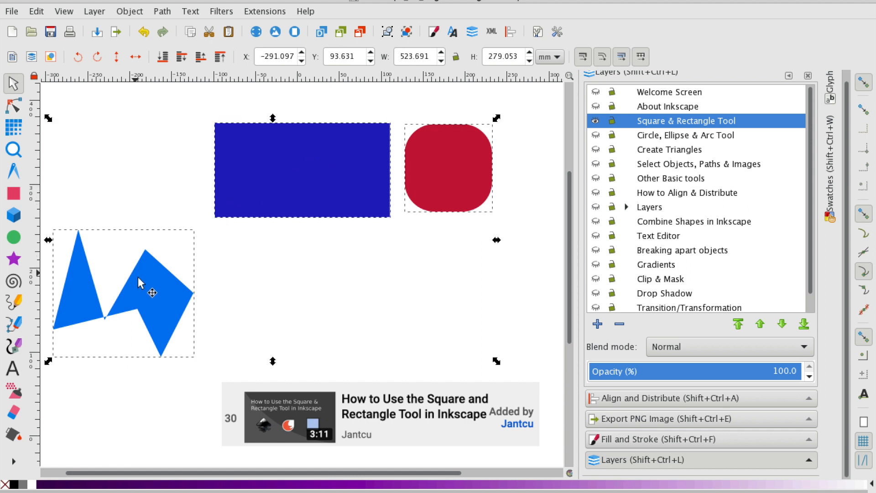
click(13, 128)
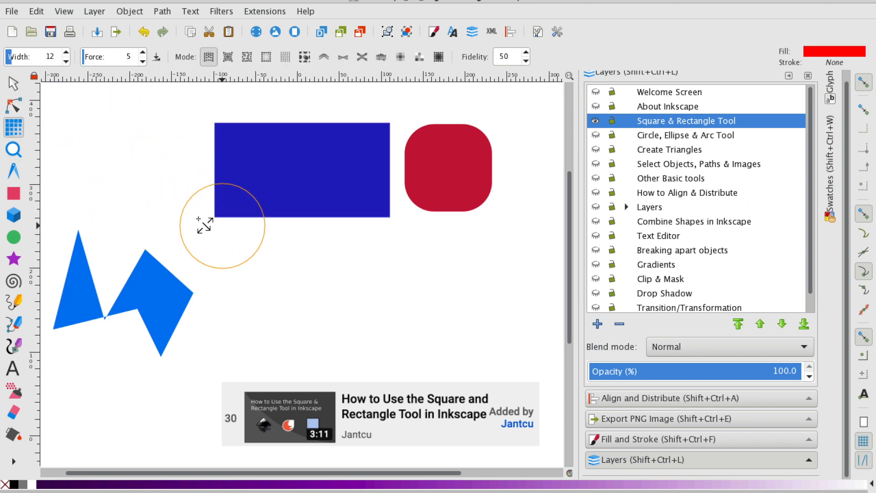
click(12, 84)
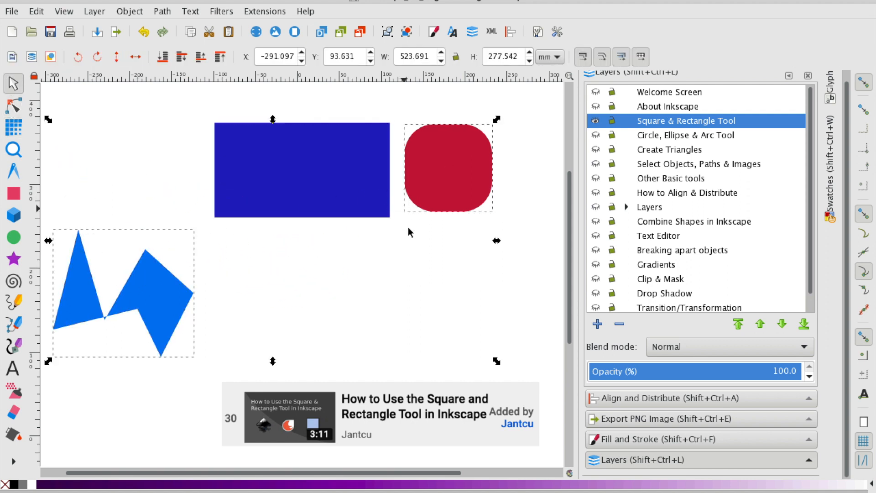
click(533, 371)
Step: Push the zigzag, dark blue rectangle and red rounded square together with the Tweak tool, moving the zigzag down and the other two rightward until they overlap
click(188, 296)
shift+click(273, 190)
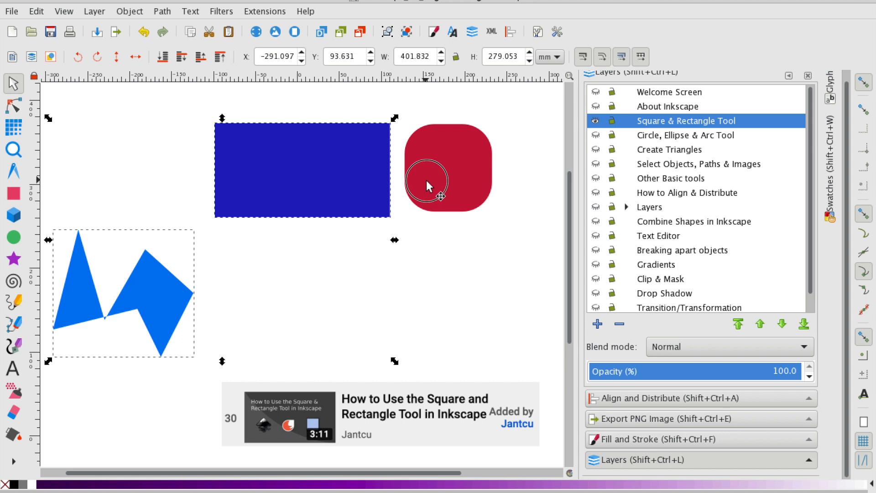
shift+click(426, 186)
click(14, 127)
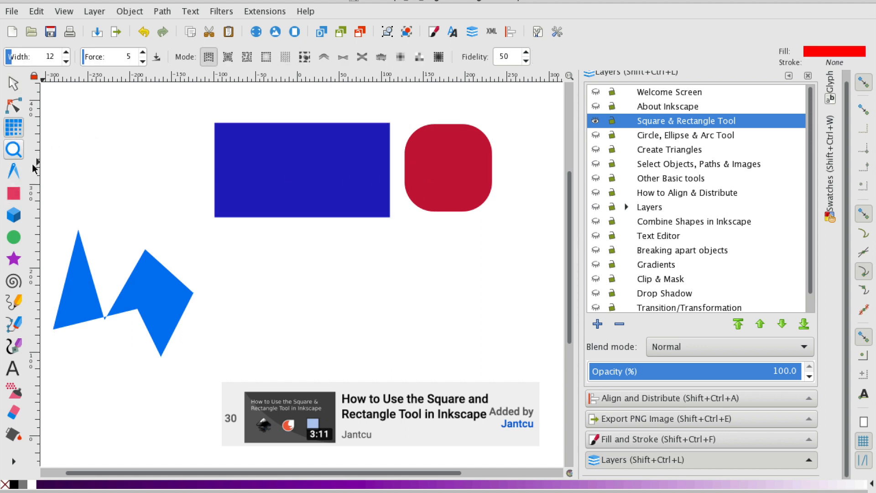
mouse_move(114, 238)
mouse_down()
mouse_move(254, 208)
mouse_move(348, 150)
mouse_move(442, 239)
mouse_move(239, 329)
mouse_move(179, 238)
mouse_move(71, 231)
mouse_move(269, 225)
mouse_move(153, 303)
mouse_move(102, 234)
mouse_up()
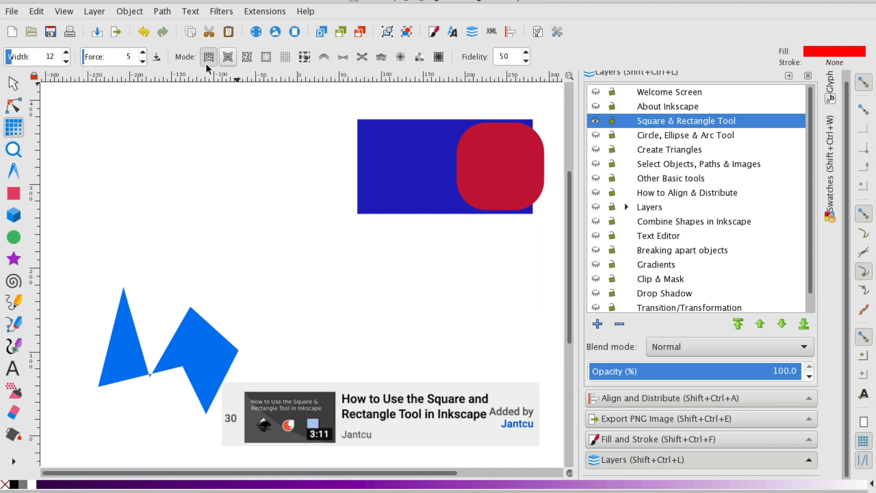
Step: Zoom in on the empty canvas between the shapes with the Zoom tool and zoom back out to the full set
click(15, 155)
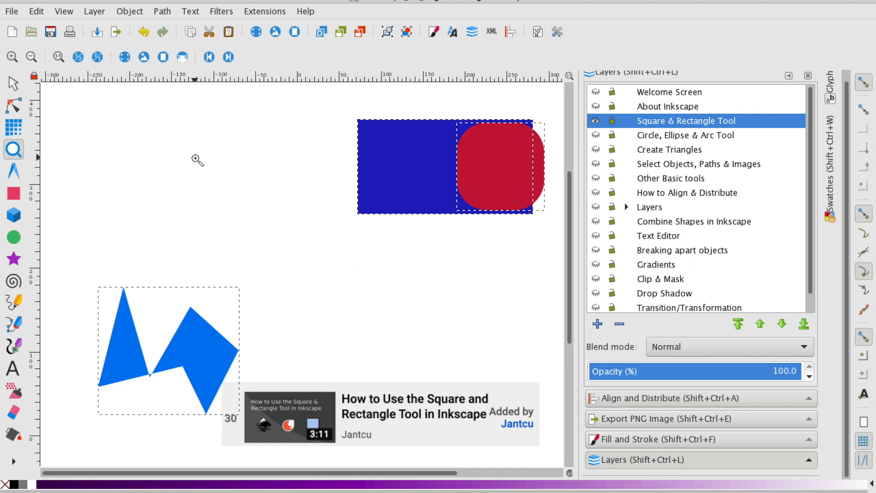
click(288, 182)
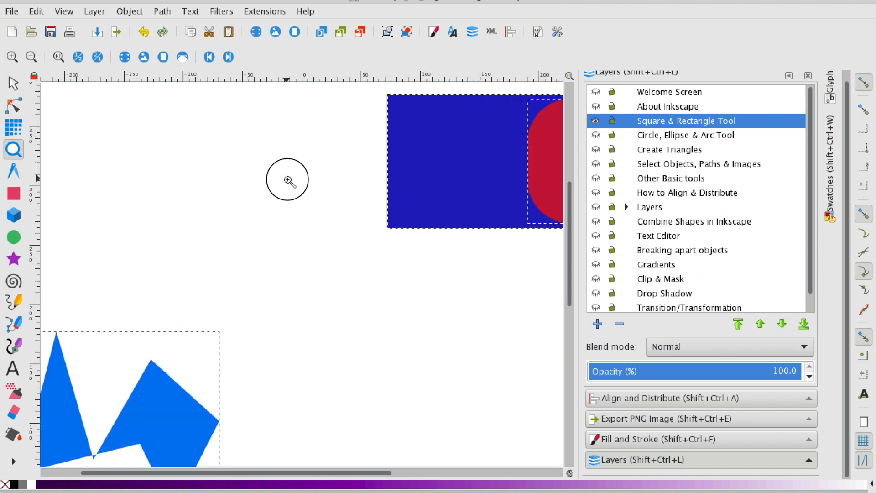
click(289, 181)
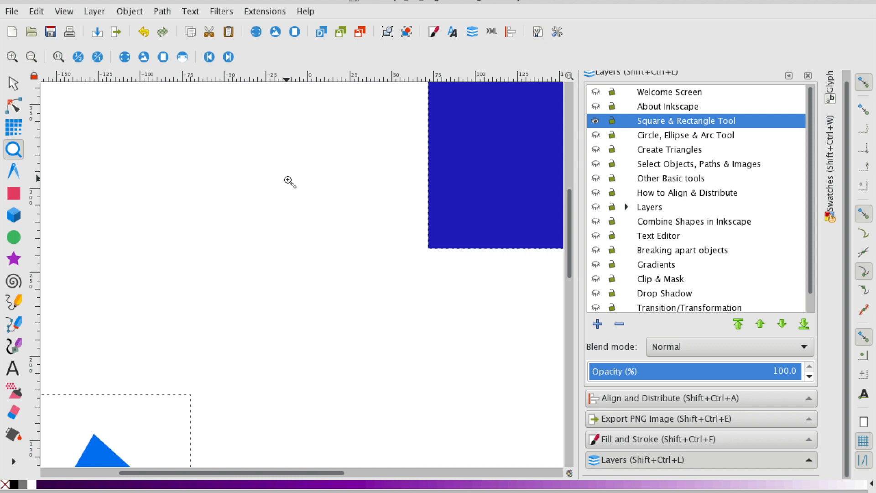
shift+click(290, 187)
shift+click(292, 188)
click(313, 190)
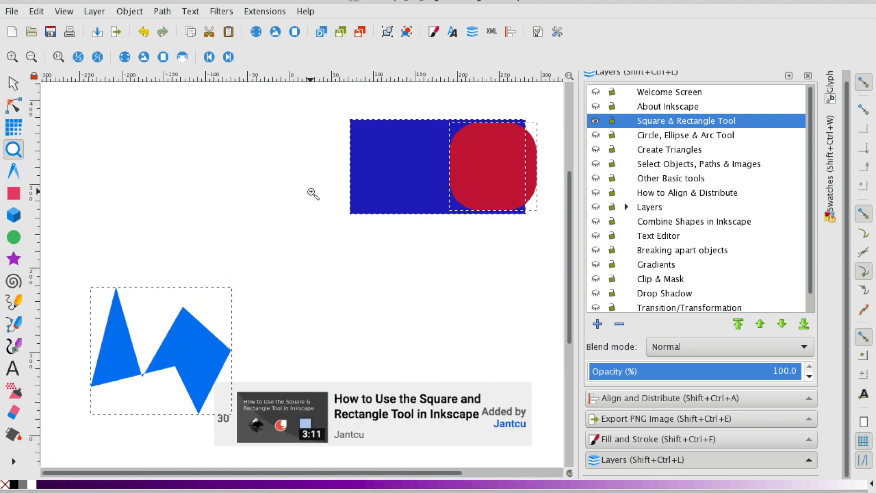
Step: Draw a cyan square about 162 mm wide above the zigzag shape with the Rectangle tool
click(13, 193)
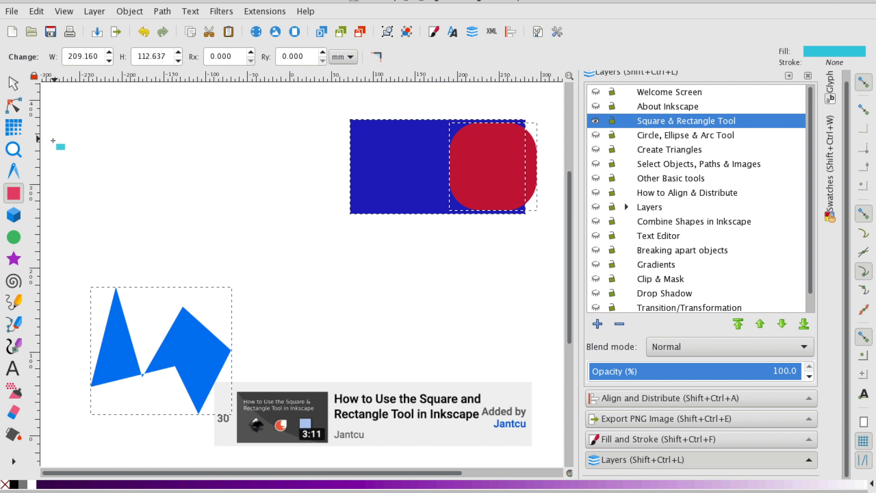
click(131, 122)
drag(130, 122, 289, 237)
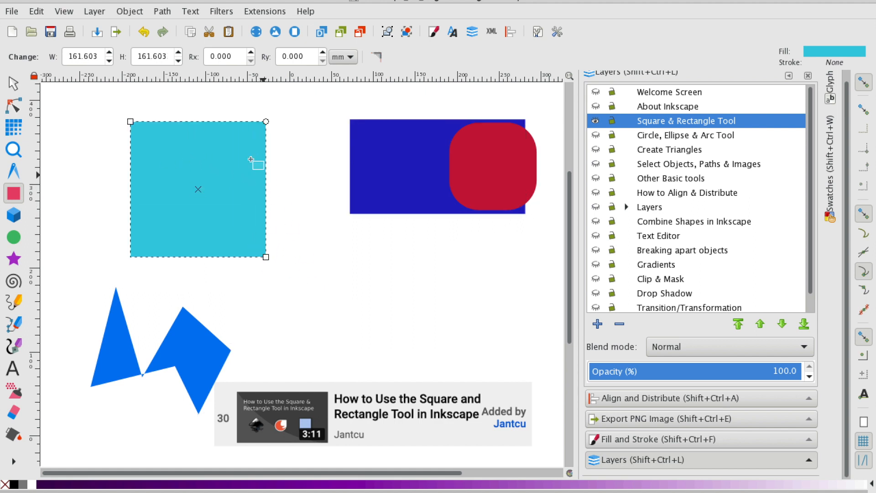
Step: Round the cyan square's corners to a radius of about 35 mm with the Node tool
click(13, 107)
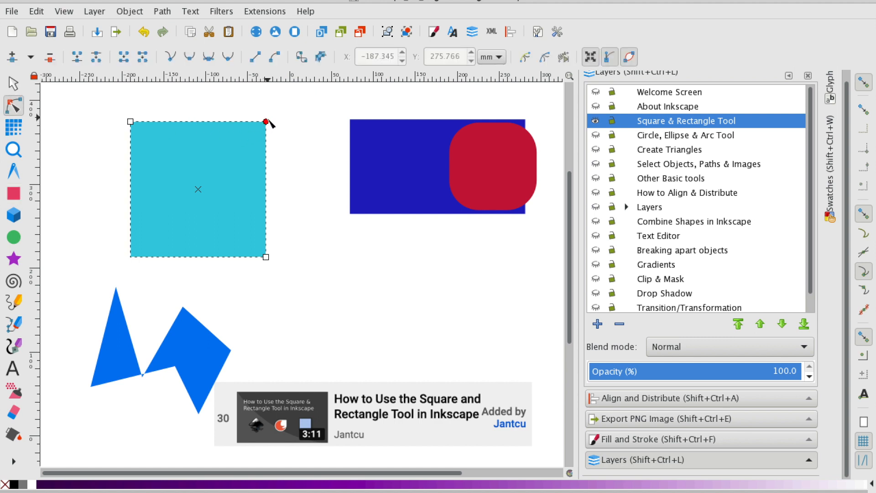
mouse_move(266, 122)
mouse_down()
mouse_move(266, 155)
mouse_move(268, 121)
mouse_up()
drag(267, 123, 274, 201)
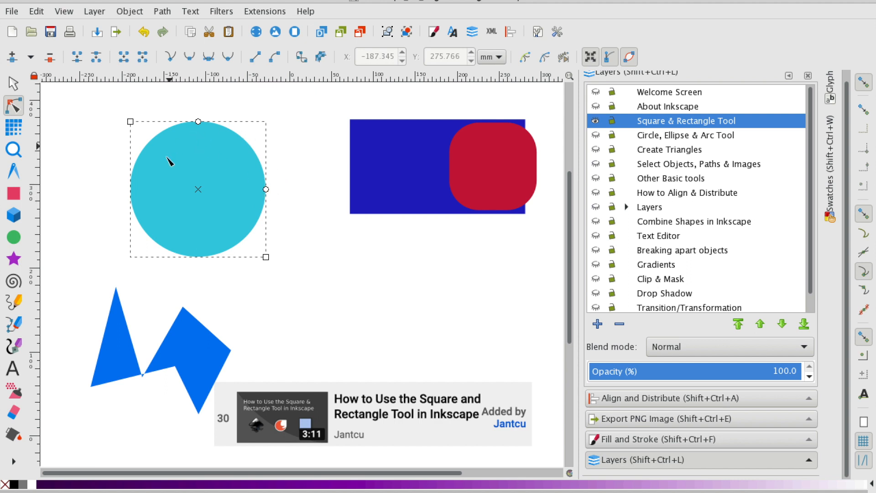
drag(266, 189, 267, 150)
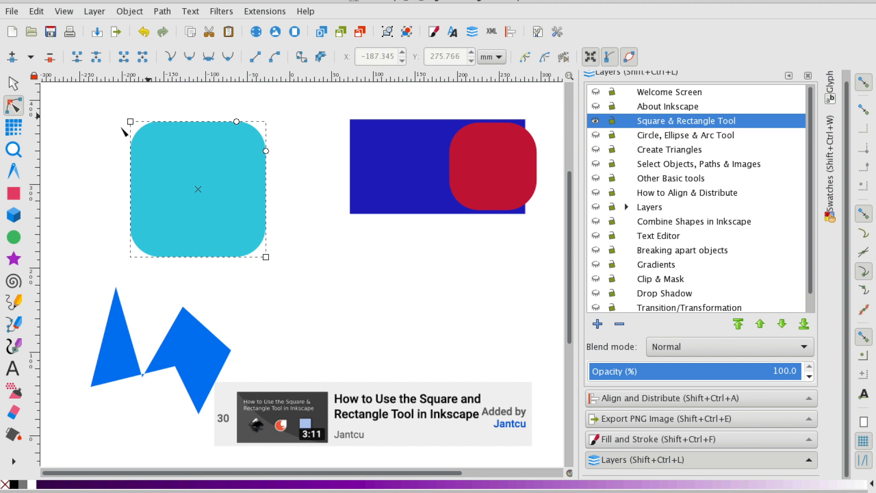
Step: Set the rounded cyan square's width to 165.603 mm and its height to 161.503 mm
click(13, 193)
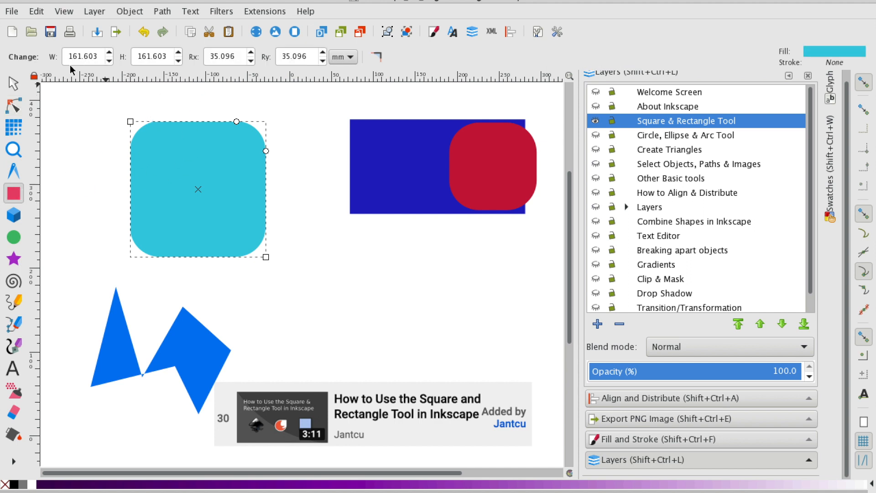
click(109, 52)
click(110, 54)
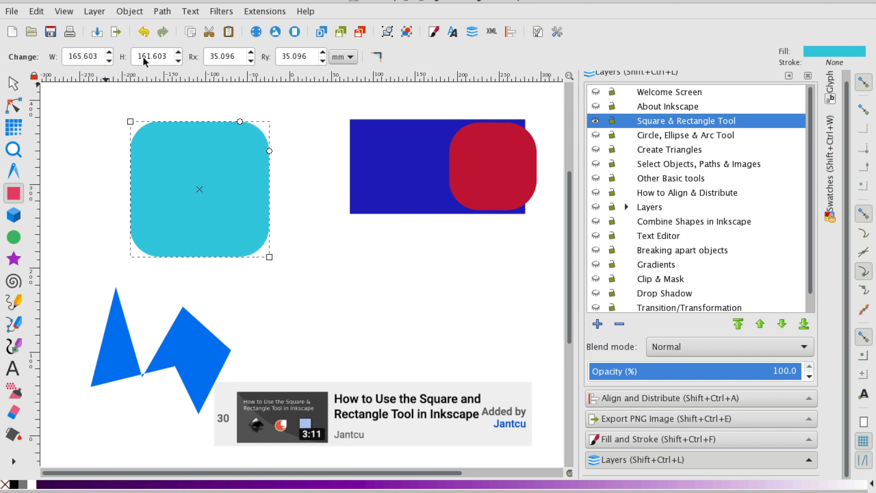
click(177, 61)
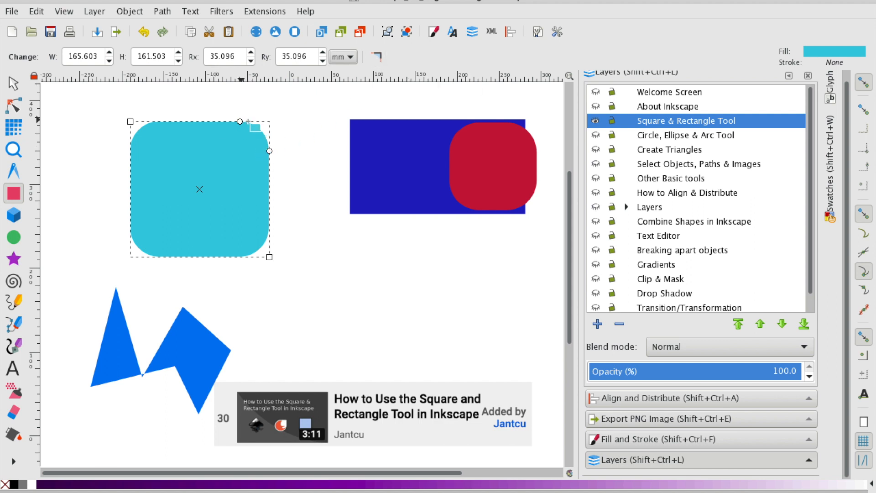
Step: Remove the corner rounding from the cyan rectangle to make its corners sharp
key(n)
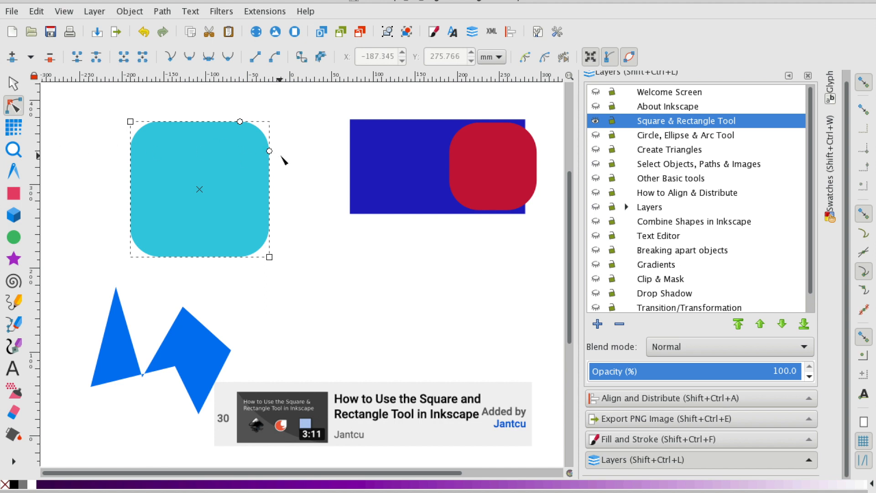
click(14, 193)
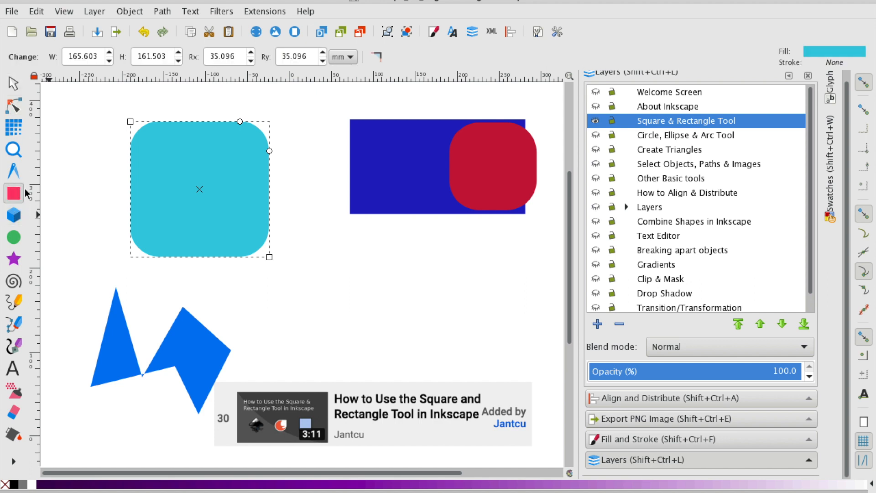
click(379, 59)
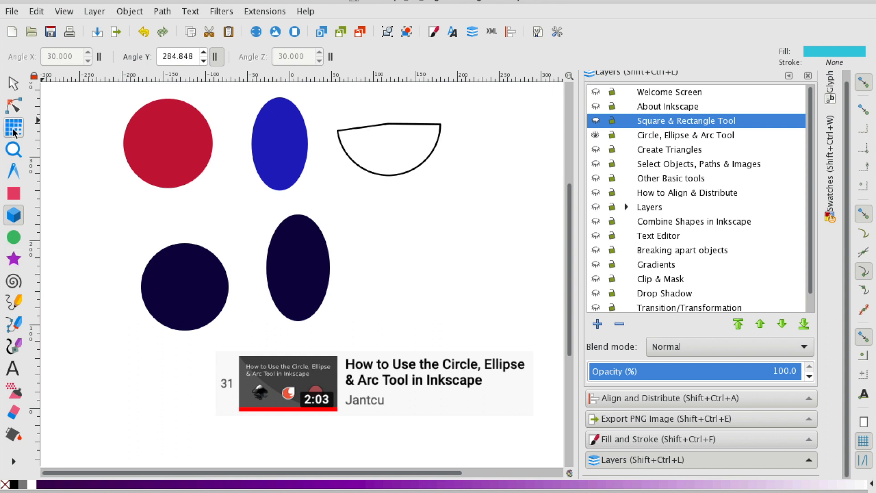
Step: Draw a cyan ellipse below the outlined arc and a smaller cyan circle beside the arc on the Circle, Ellipse & Arc Tool layer
click(13, 238)
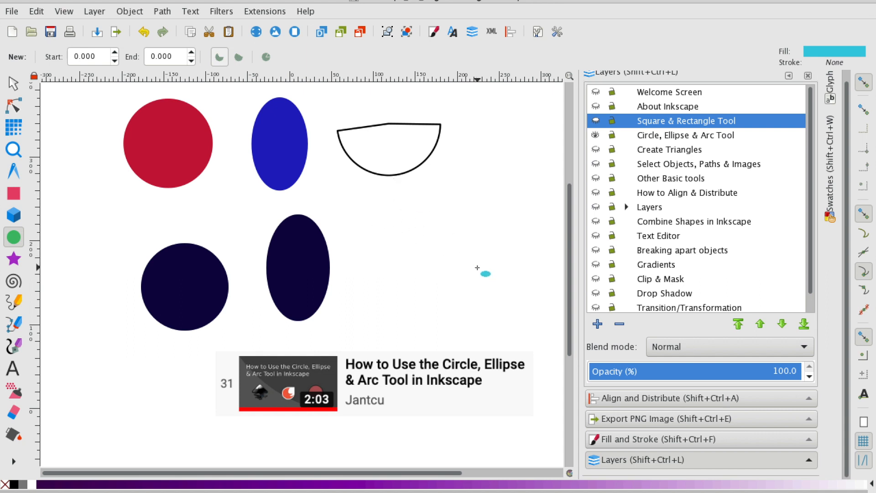
click(656, 137)
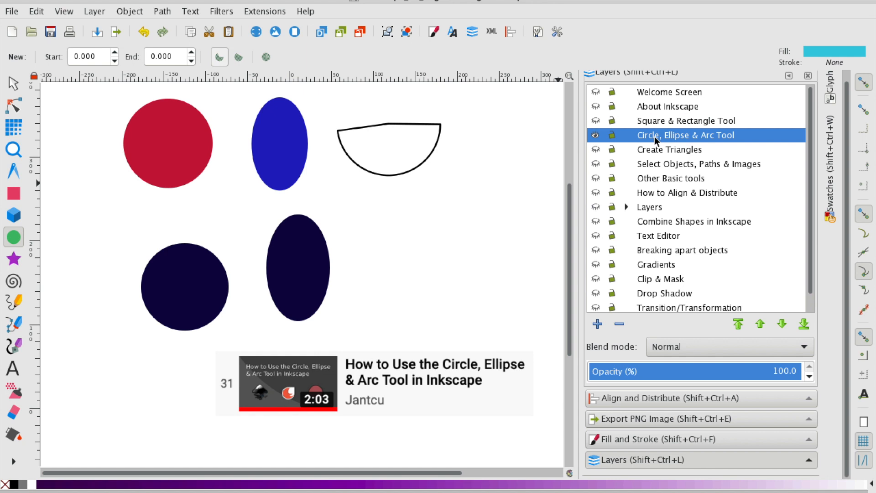
mouse_move(368, 205)
mouse_down()
mouse_move(445, 264)
mouse_move(480, 307)
mouse_move(448, 215)
mouse_move(390, 280)
mouse_move(488, 297)
mouse_move(426, 296)
mouse_move(467, 277)
mouse_up()
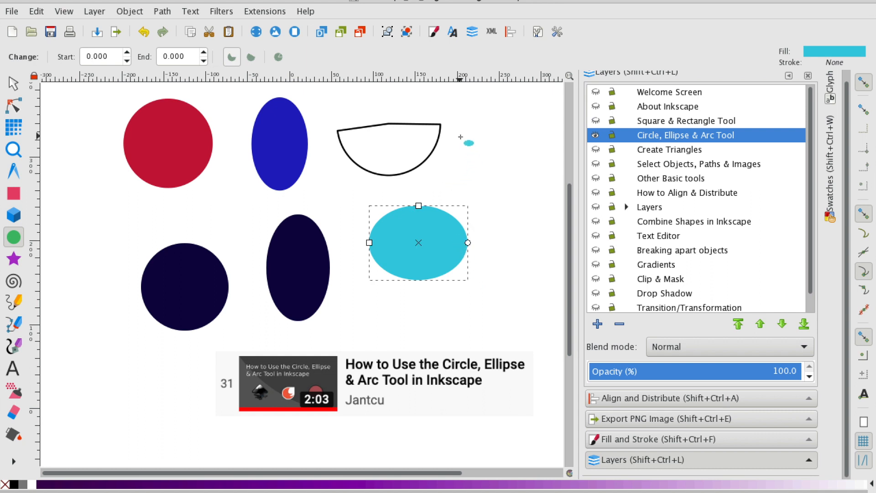
drag(460, 137, 528, 210)
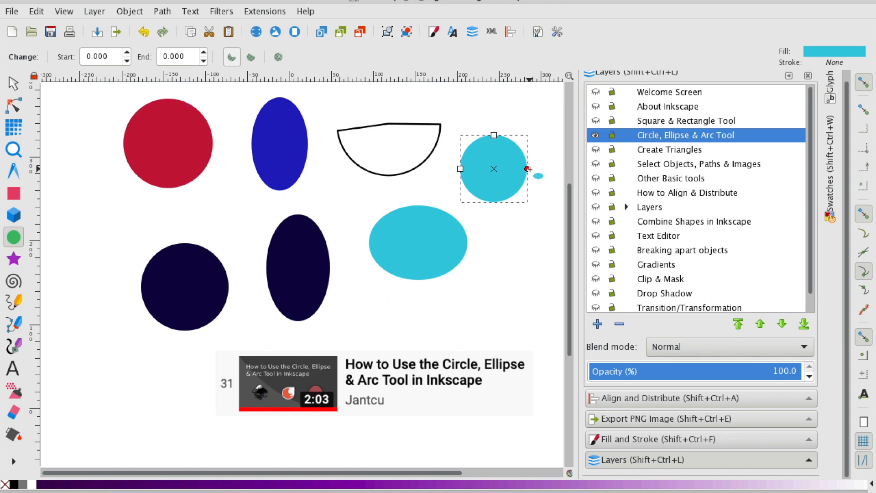
Step: Reshape the small cyan circle as a slice and a chord with an end angle of about 218 degrees, and restore it to a whole ellipse
drag(528, 169, 476, 157)
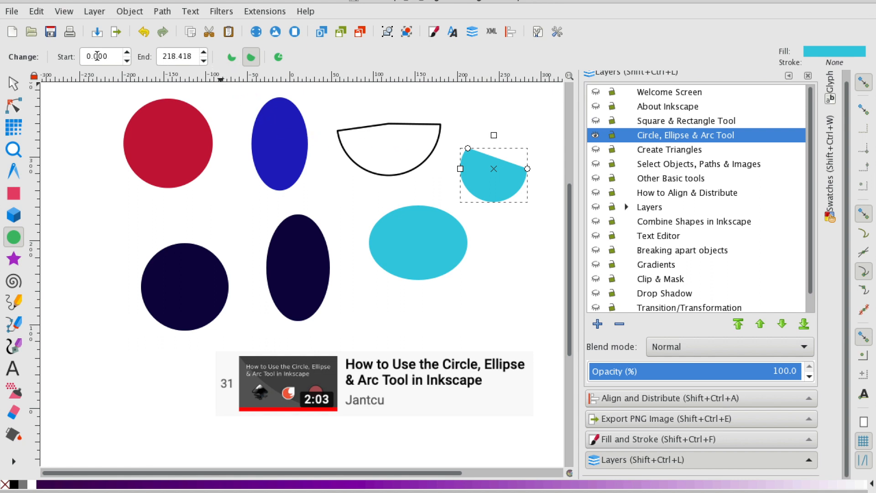
click(232, 56)
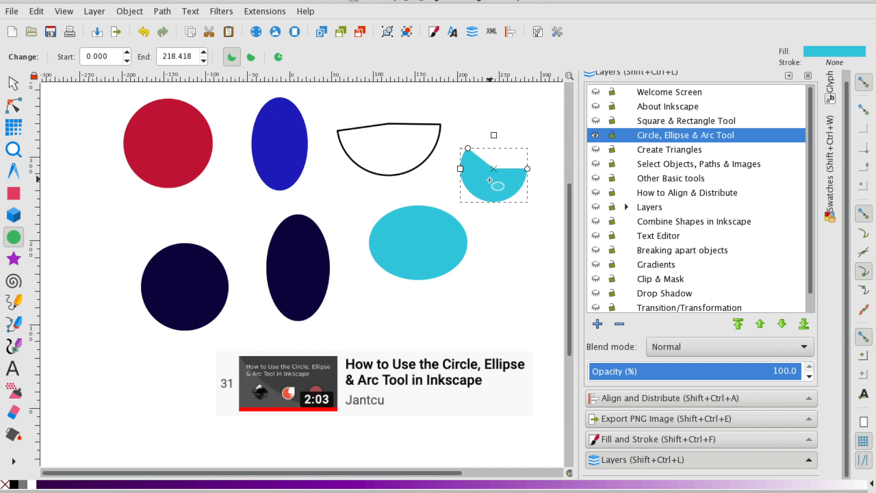
click(250, 57)
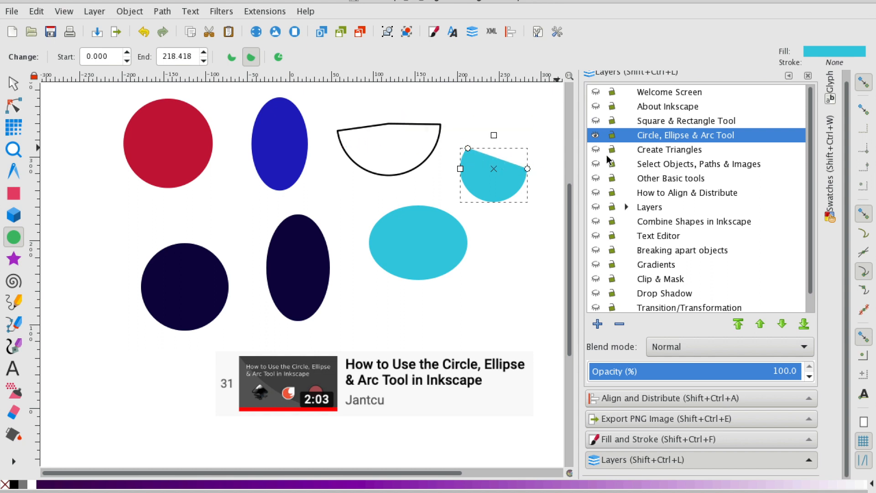
click(276, 57)
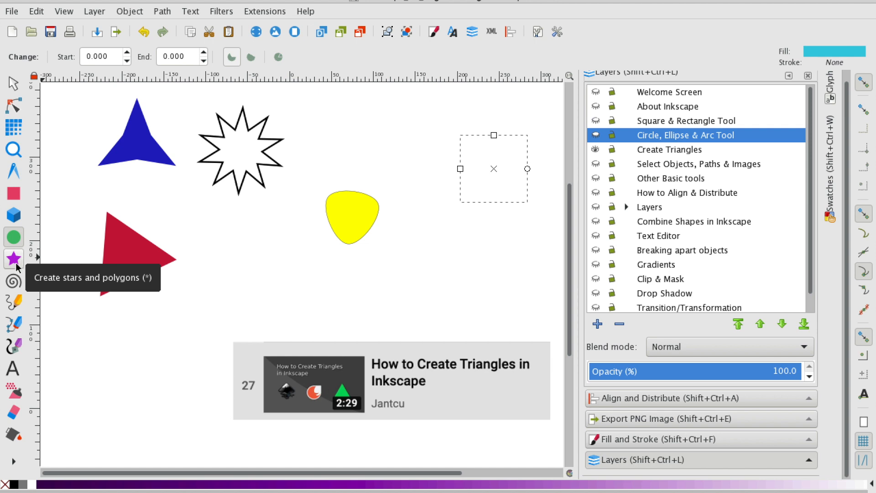
Step: Draw a randomized, rounded yellow triangle about 53 mm wide and 86 mm high below the black outlined star on the Create Triangles layer
click(14, 265)
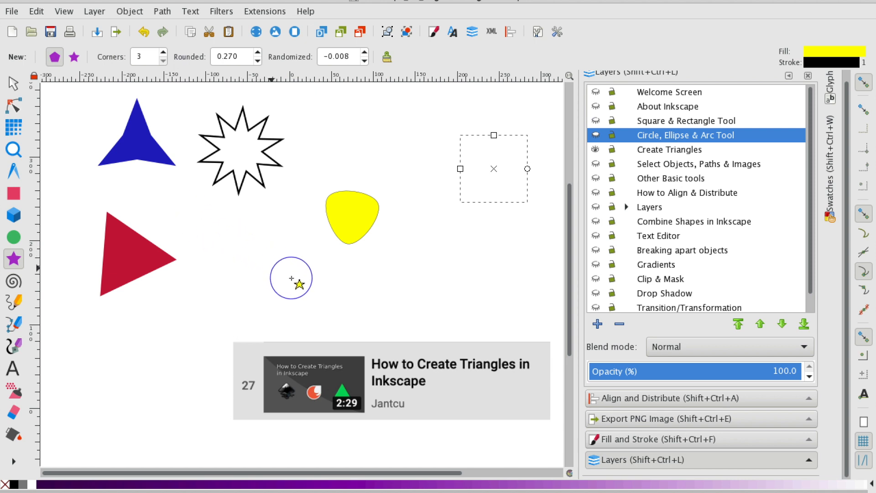
click(663, 151)
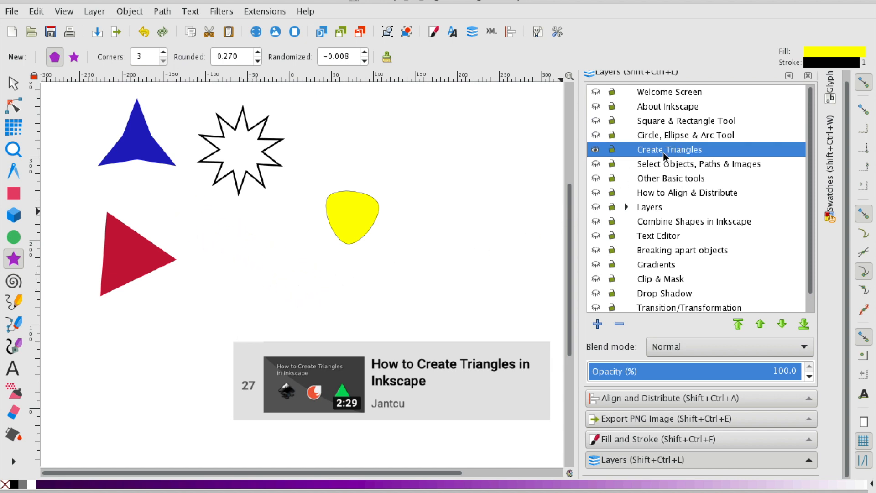
drag(218, 223, 264, 255)
click(13, 83)
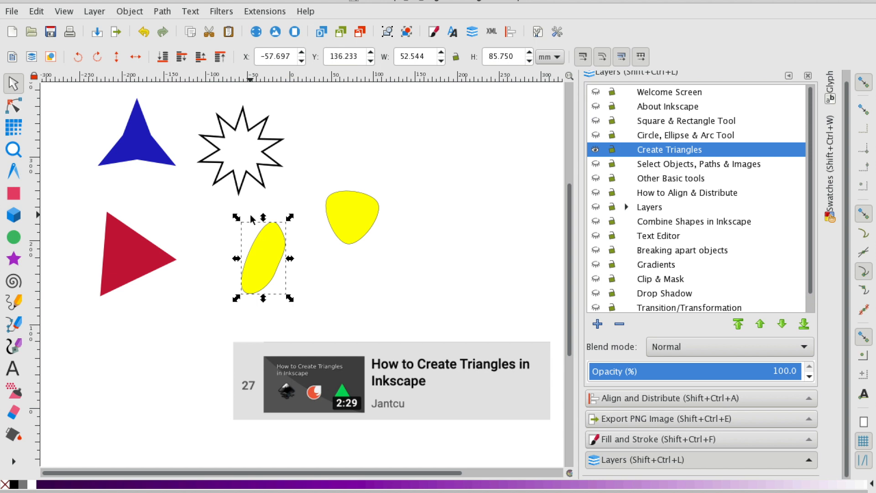
Step: Set the randomization of the yellow triangle below the outlined star to 0
click(13, 259)
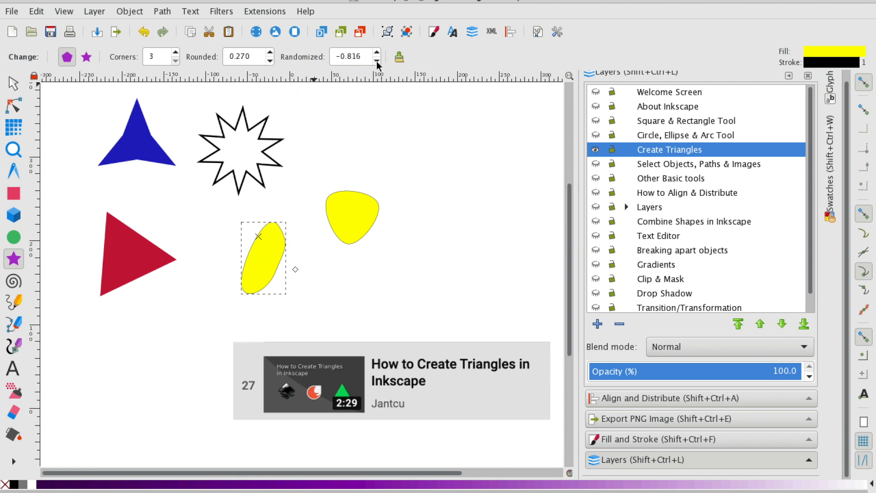
triple_click(347, 63)
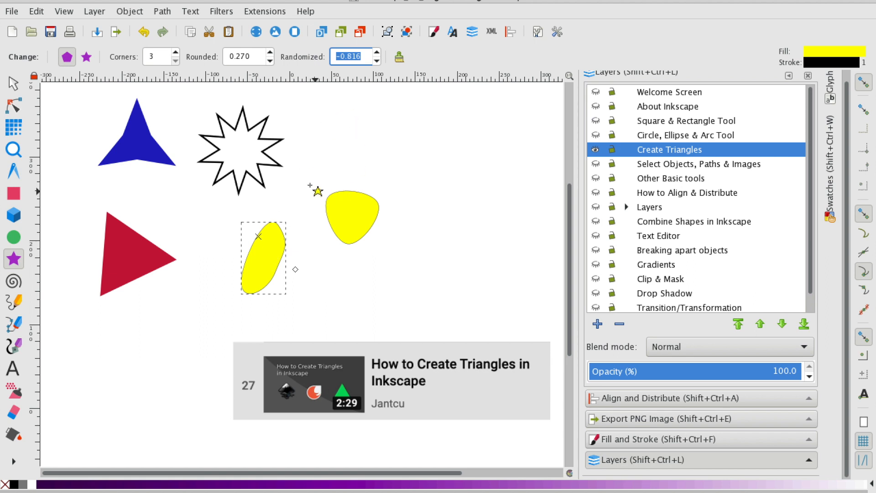
text(0)
key(Return)
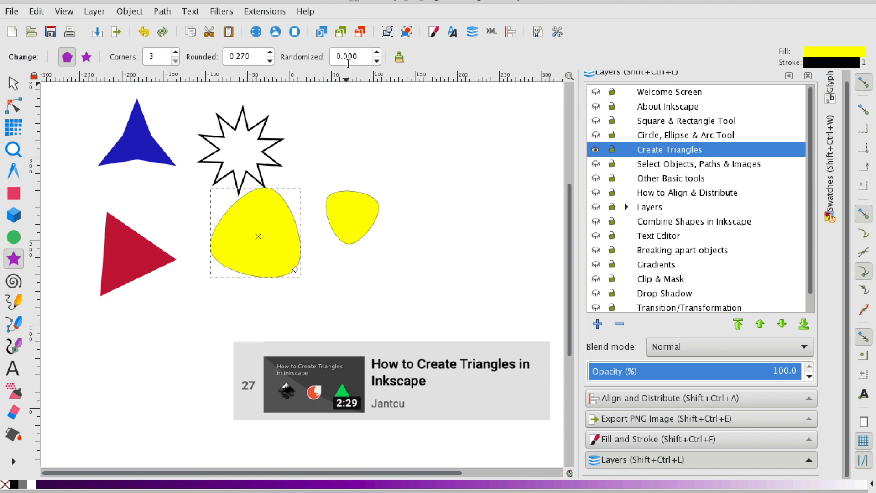
Step: Try corner roundings of 0.5 and -0.56 on the yellow triangle before setting it to 0, and move the triangle down clear of the outlined star
drag(252, 59, 237, 59)
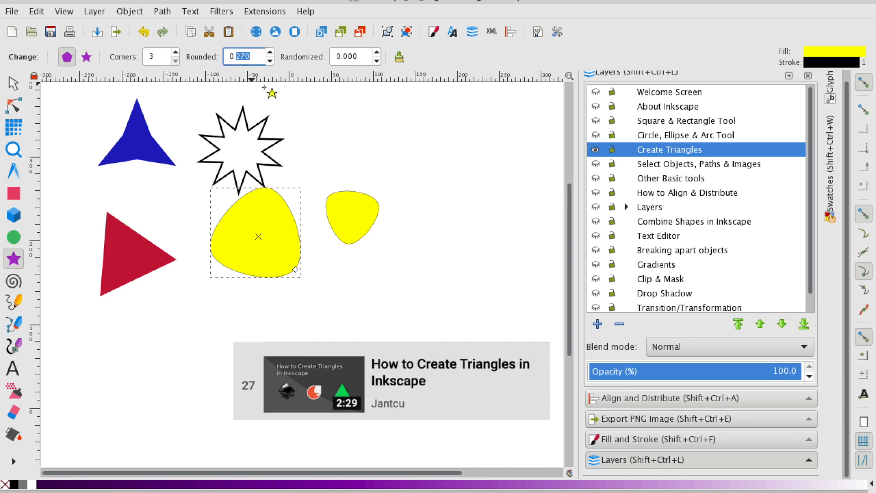
key(Return)
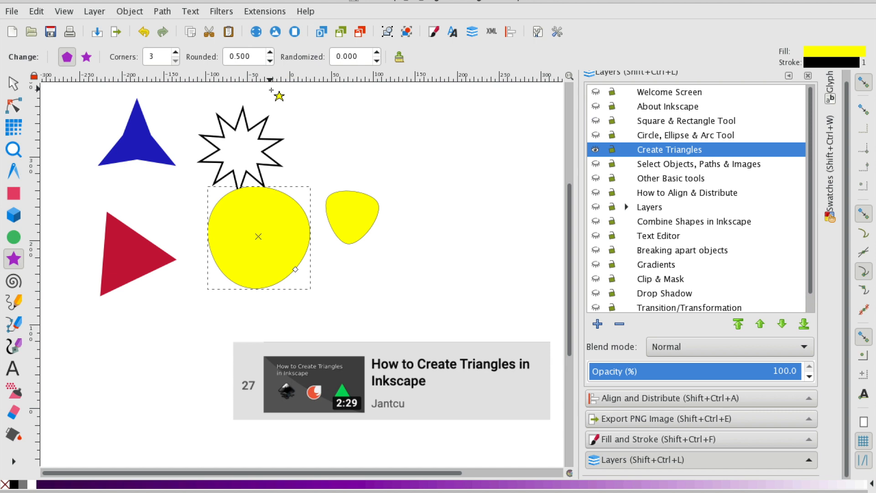
drag(252, 57, 217, 58)
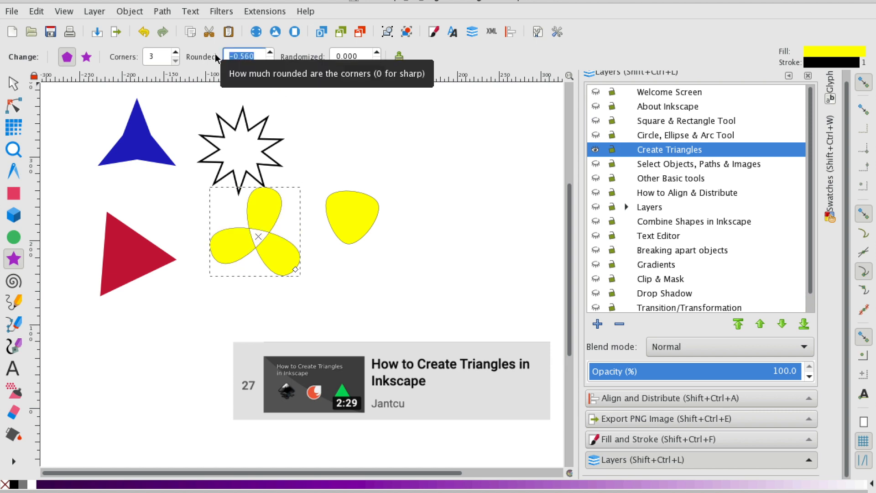
text(0)
key(Return)
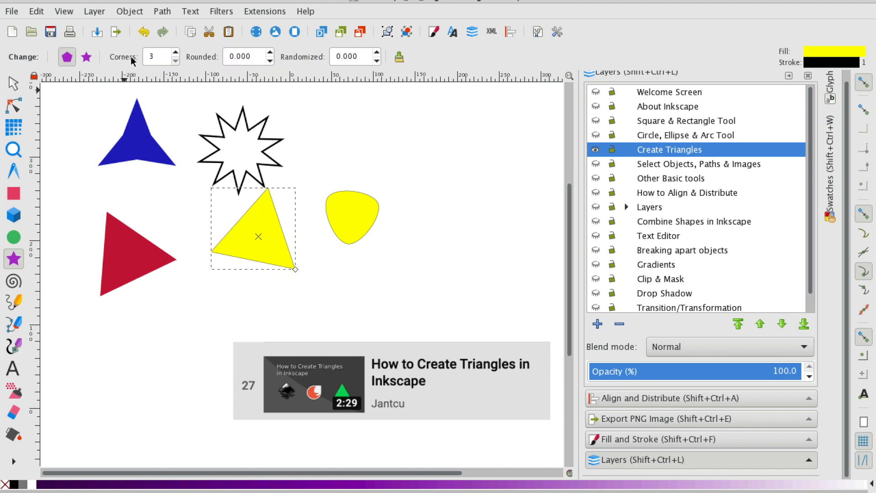
click(14, 82)
drag(253, 232, 271, 268)
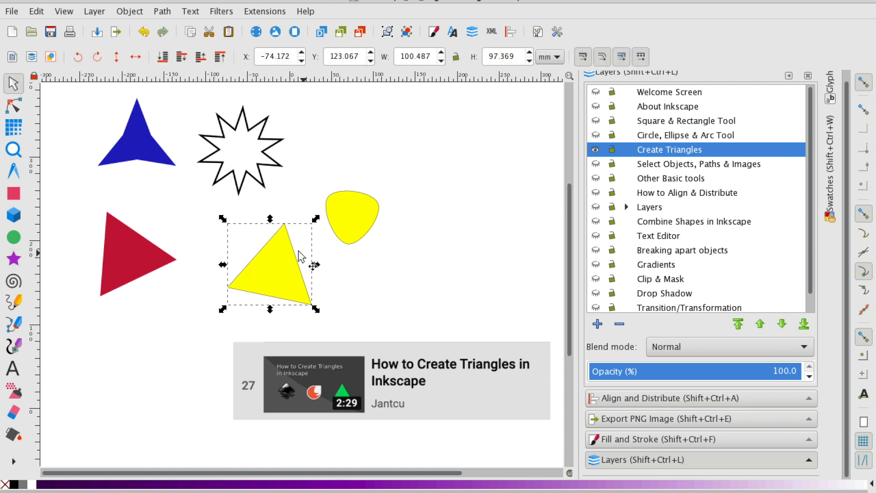
Step: Raise the yellow triangle's corner count to 8, reduce it to 6, and convert the polygon into a star
click(13, 259)
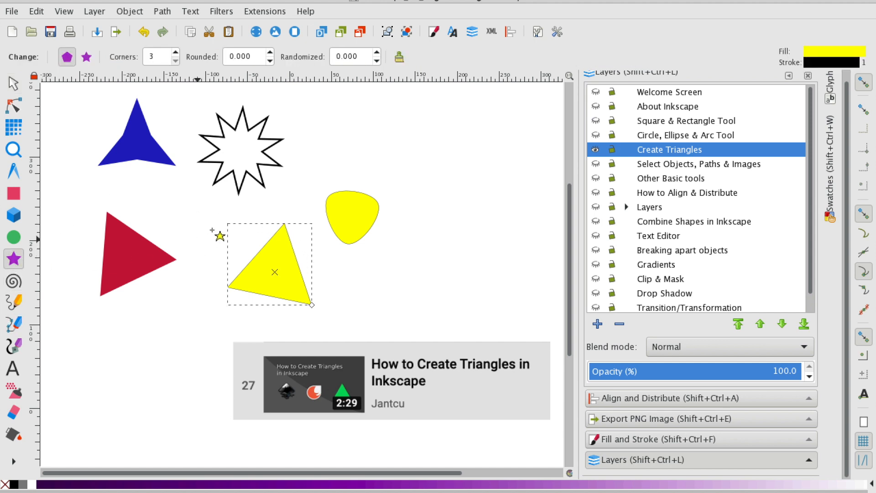
click(176, 53)
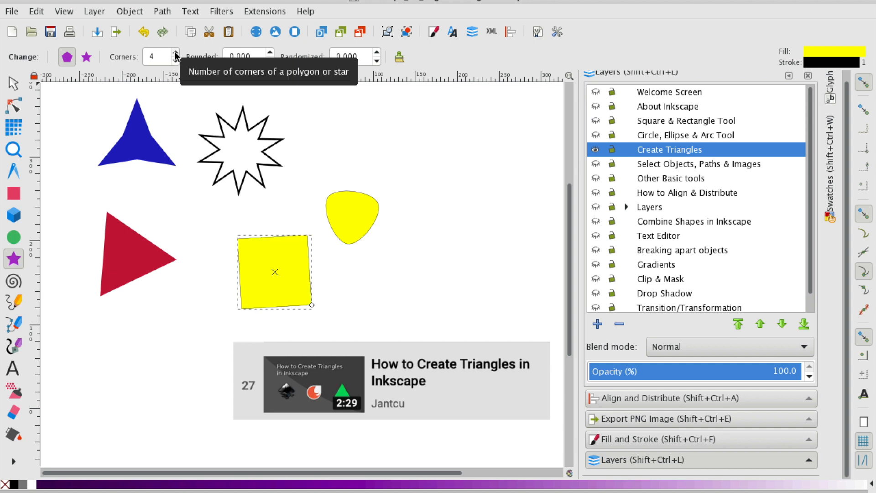
click(175, 53)
click(175, 53)
click(175, 53)
click(175, 53)
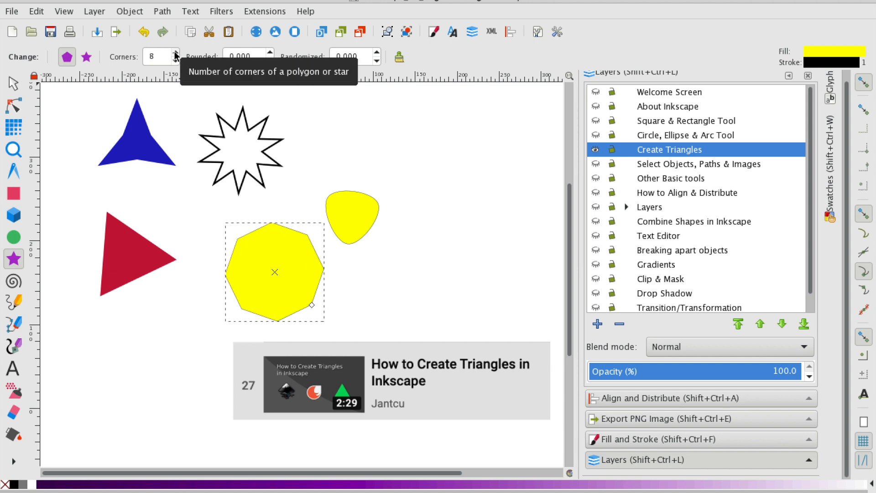
click(175, 60)
click(175, 60)
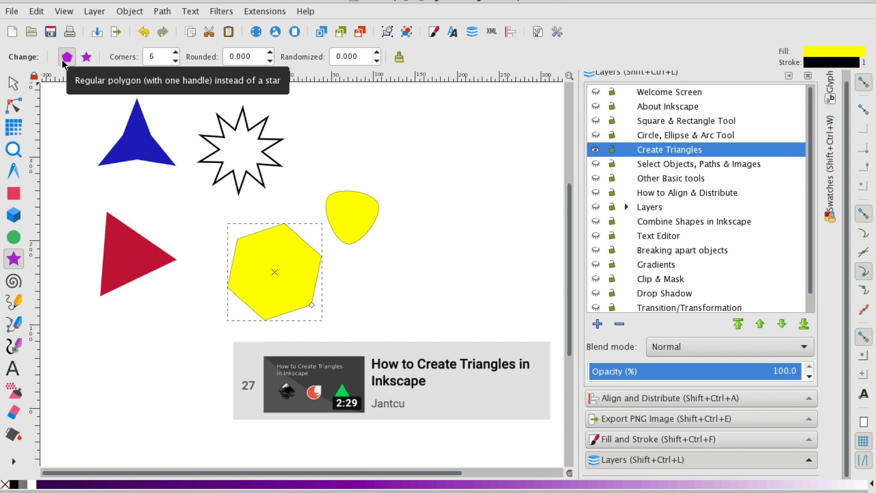
click(89, 64)
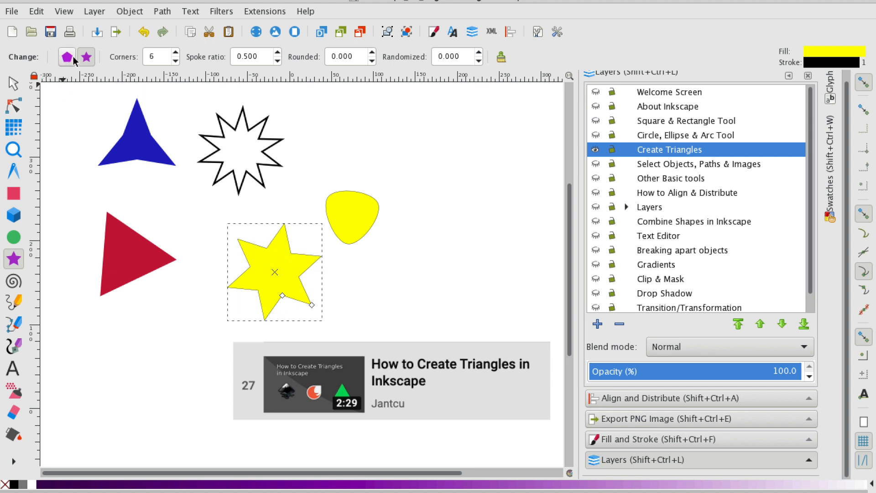
Step: Draw four smooth freehand lines with the Pencil tool in the empty areas around the stars, triangles and spiral
click(15, 310)
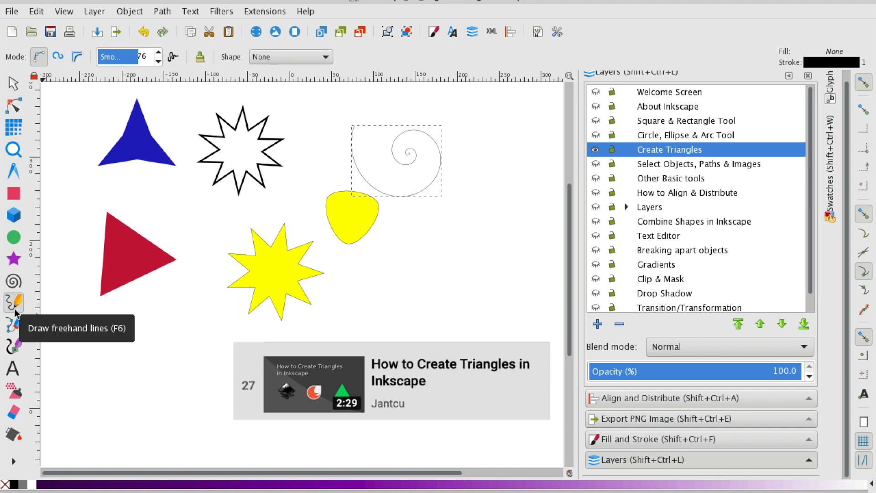
mouse_move(377, 287)
mouse_down()
mouse_move(423, 273)
mouse_move(420, 229)
mouse_move(490, 235)
mouse_move(503, 260)
mouse_move(522, 218)
mouse_move(496, 185)
mouse_move(487, 140)
mouse_up()
mouse_move(337, 162)
mouse_down()
mouse_move(256, 208)
mouse_move(209, 194)
mouse_move(195, 223)
mouse_up()
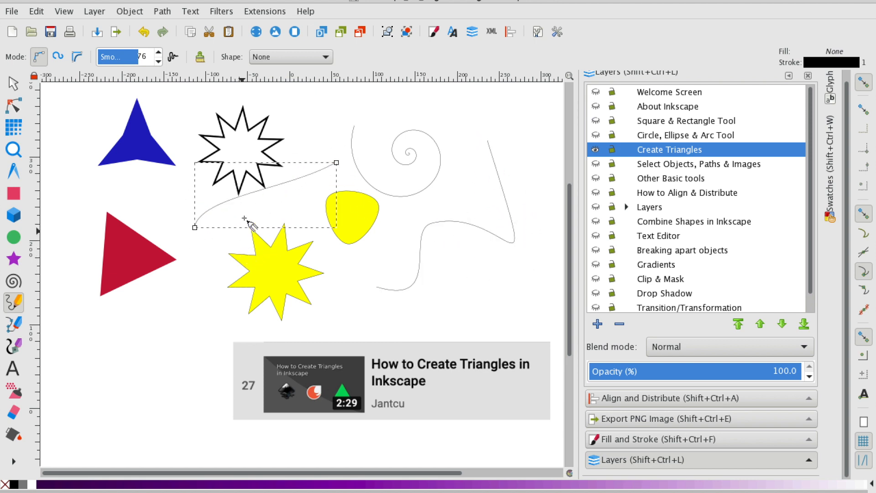
mouse_move(209, 259)
mouse_down()
mouse_move(191, 341)
mouse_move(115, 336)
mouse_move(157, 396)
mouse_move(182, 401)
mouse_up()
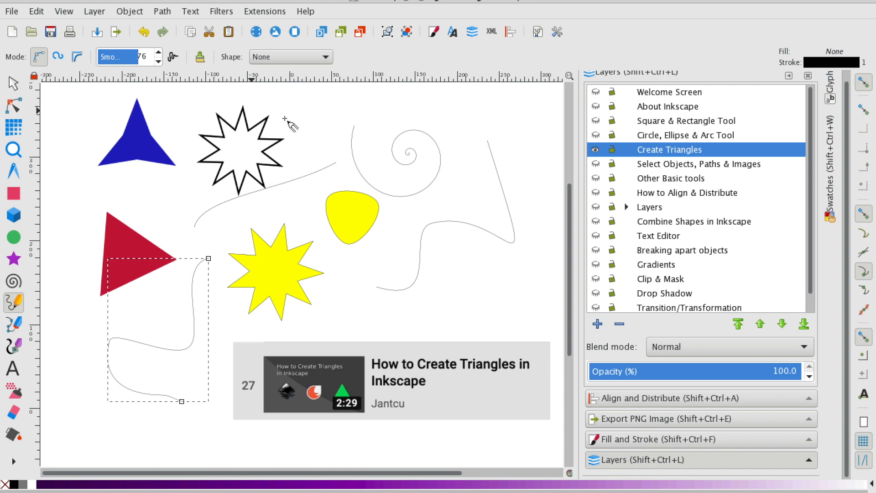
mouse_move(340, 125)
mouse_down()
mouse_move(355, 105)
mouse_move(443, 115)
mouse_move(464, 107)
mouse_up()
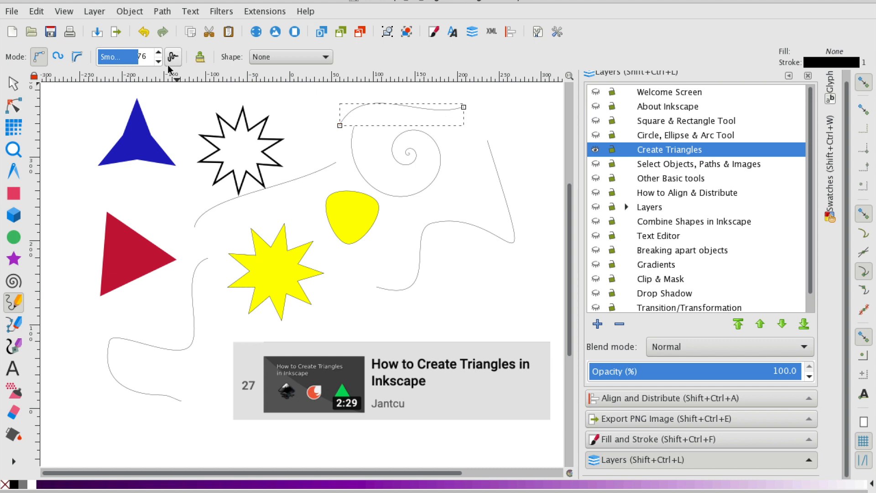
Step: Set the Pencil tool's smoothing to 12 and draw a long wavy freehand line down the canvas, beyond the spiral
click(108, 58)
click(101, 59)
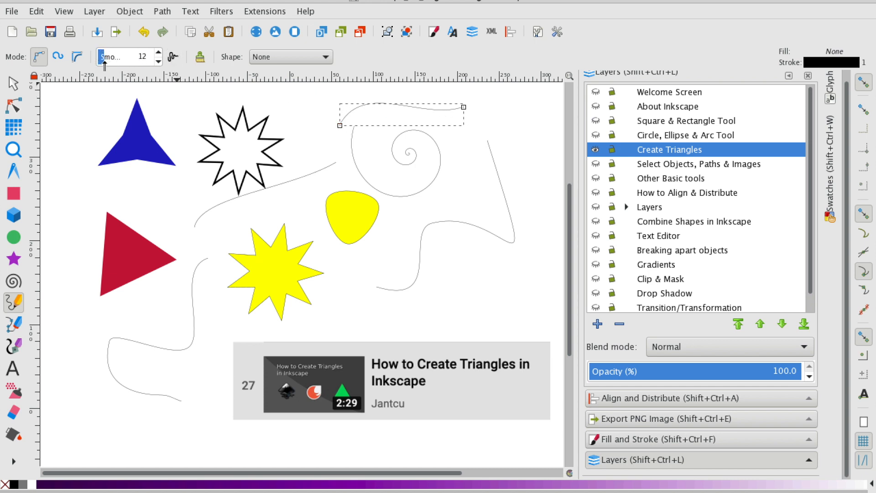
click(507, 121)
mouse_move(506, 119)
mouse_down()
mouse_move(528, 153)
mouse_move(538, 206)
mouse_move(491, 250)
mouse_move(503, 294)
mouse_move(481, 300)
mouse_up()
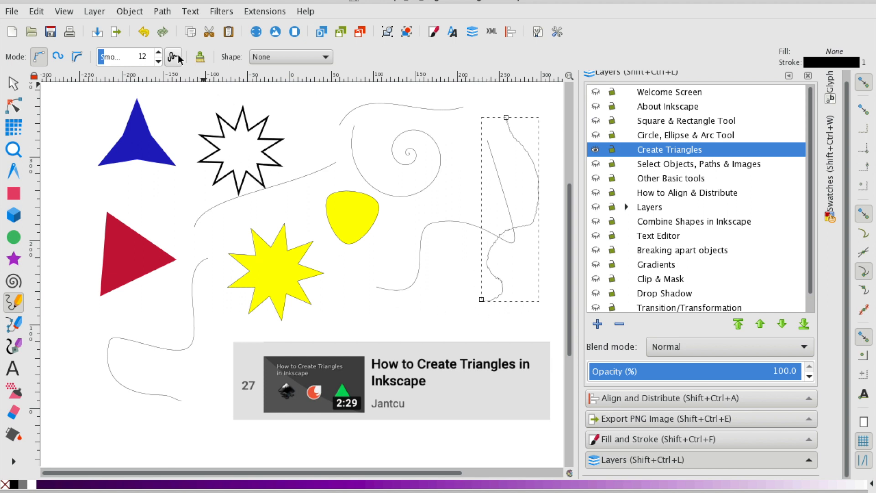
Step: Delete the freehand lines, spiral, yellow shapes and outlined star, keeping only the blue star and red triangle
click(16, 325)
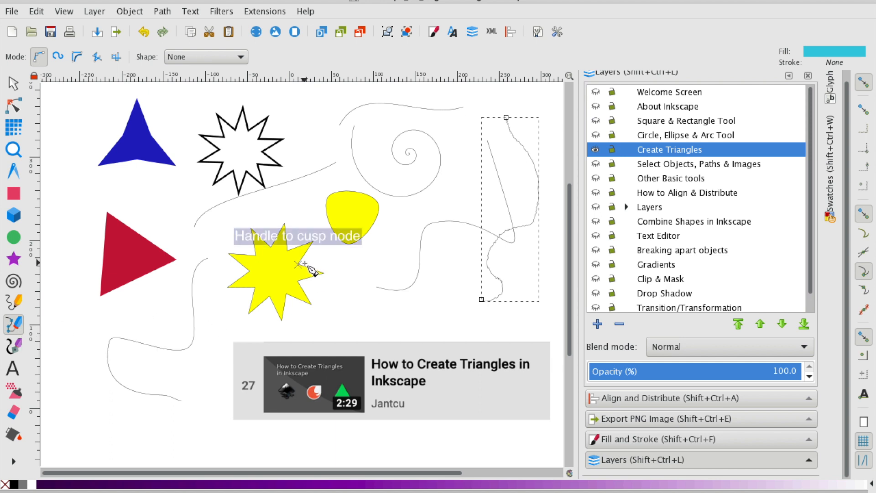
click(13, 83)
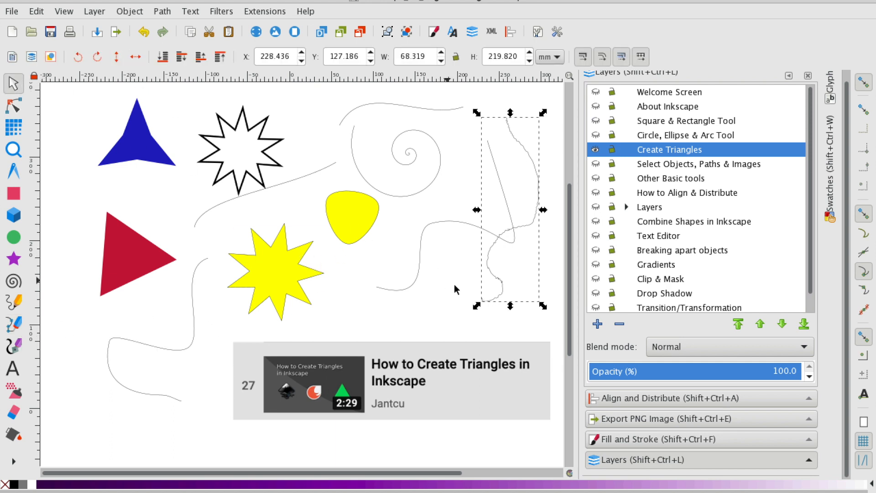
key(Delete)
click(494, 231)
key(Delete)
click(413, 150)
key(Delete)
key(Delete)
click(365, 216)
key(Delete)
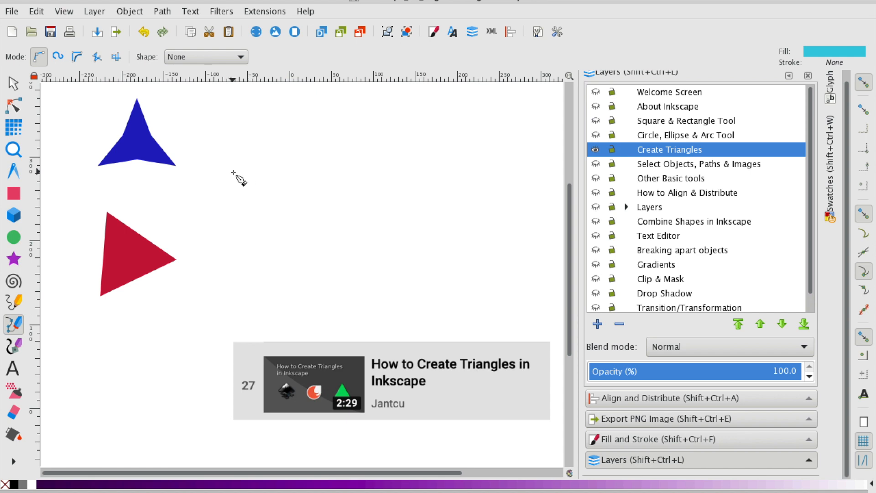
Step: Draw a closed, straight-edged cyan quadrilateral with the Bezier tool in the empty area beside the blue star
click(232, 171)
click(391, 118)
click(454, 263)
click(265, 242)
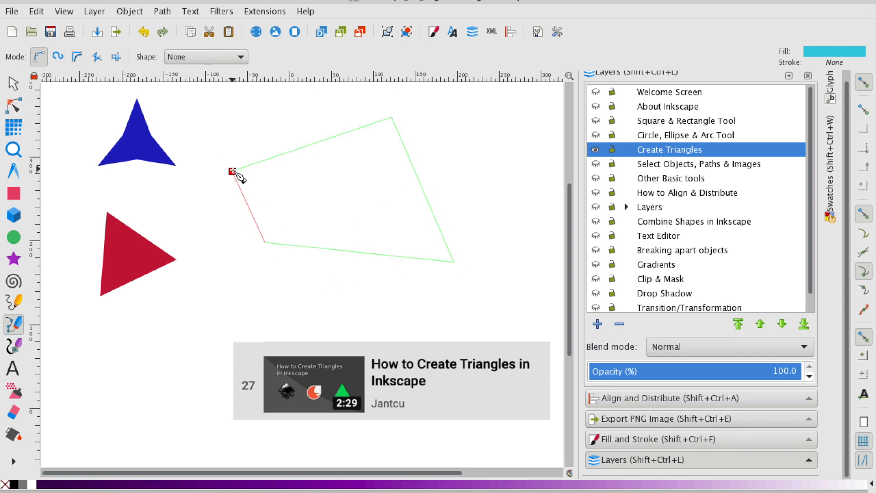
click(233, 171)
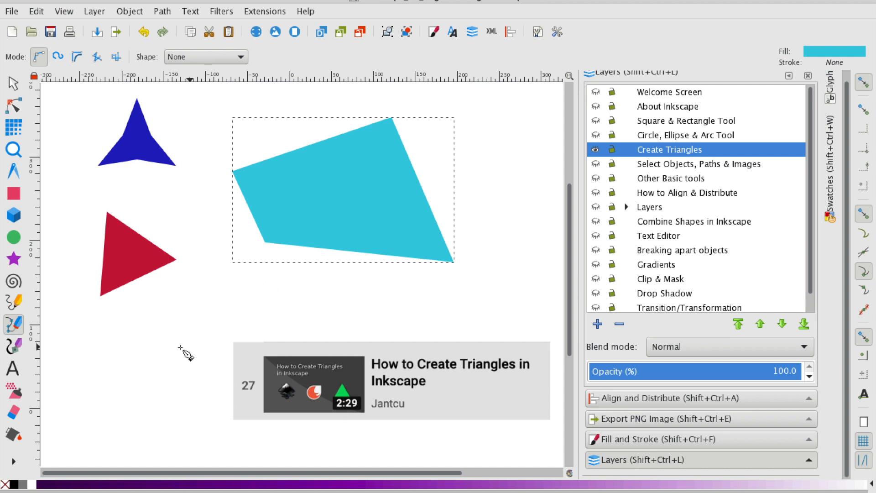
Step: Draw a closed curved cyan shape about 156 mm wide and 130 mm high with the Bezier tool, just below the red triangle
click(165, 334)
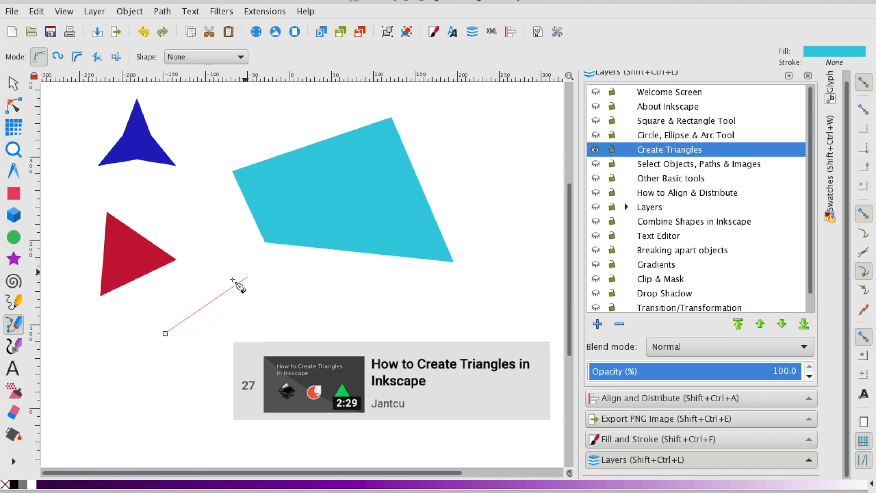
drag(262, 277, 356, 310)
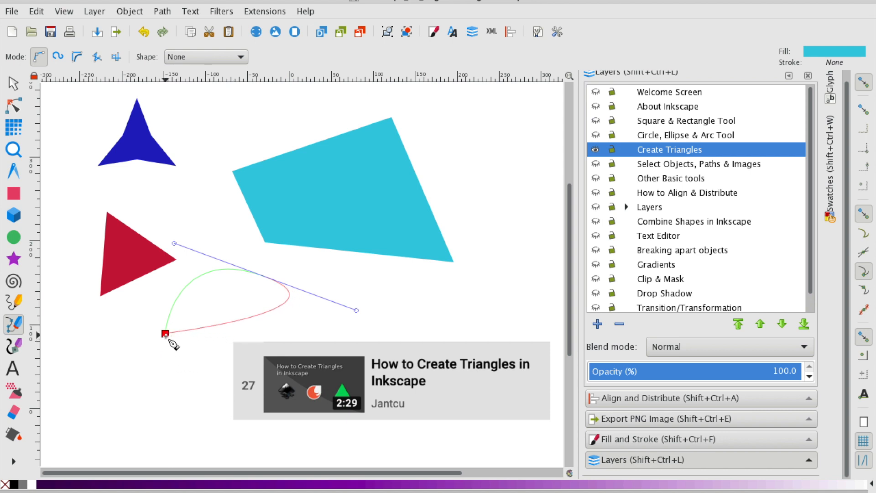
drag(165, 333, 107, 212)
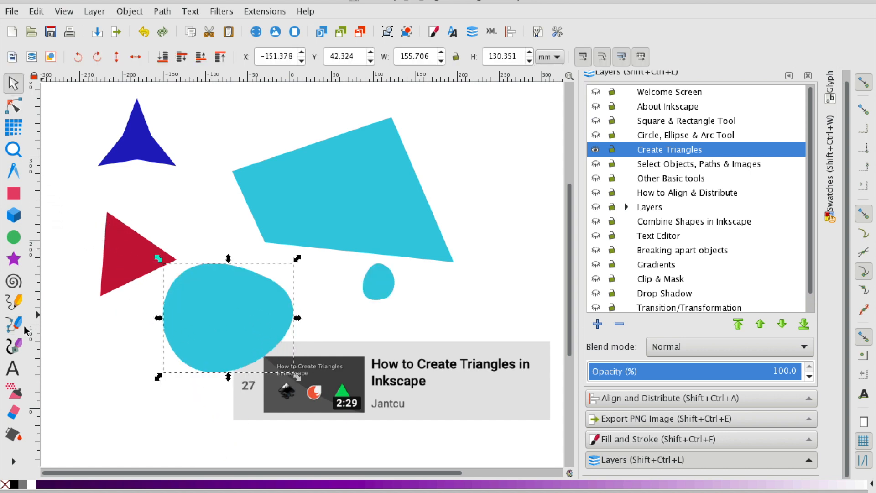
Step: Trace the blue three-pointed star with a closed cyan Bezier path, snapping to its corners
click(19, 326)
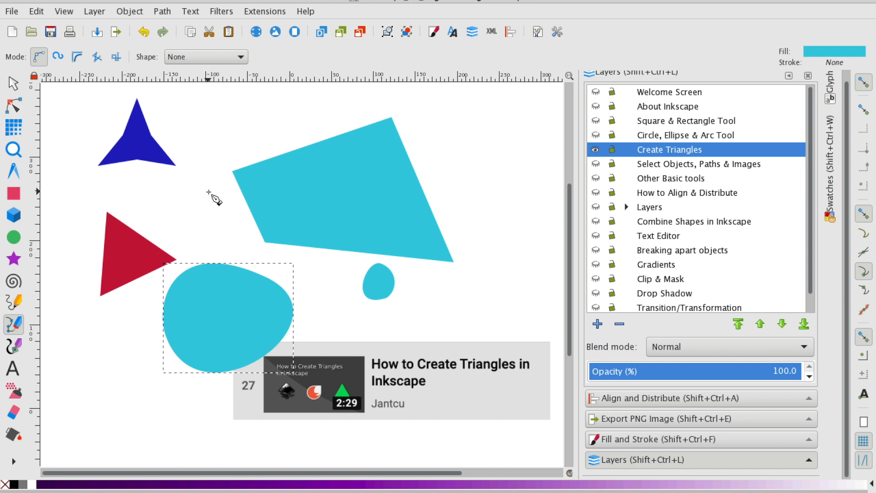
click(137, 98)
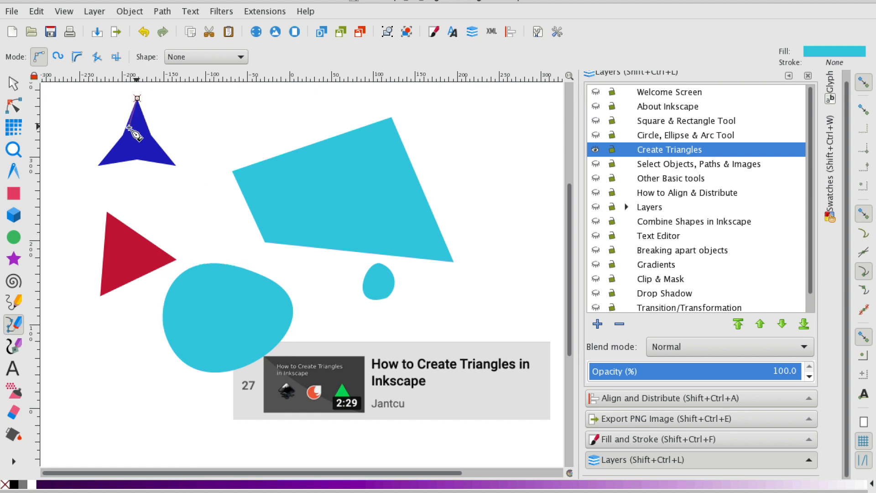
click(98, 166)
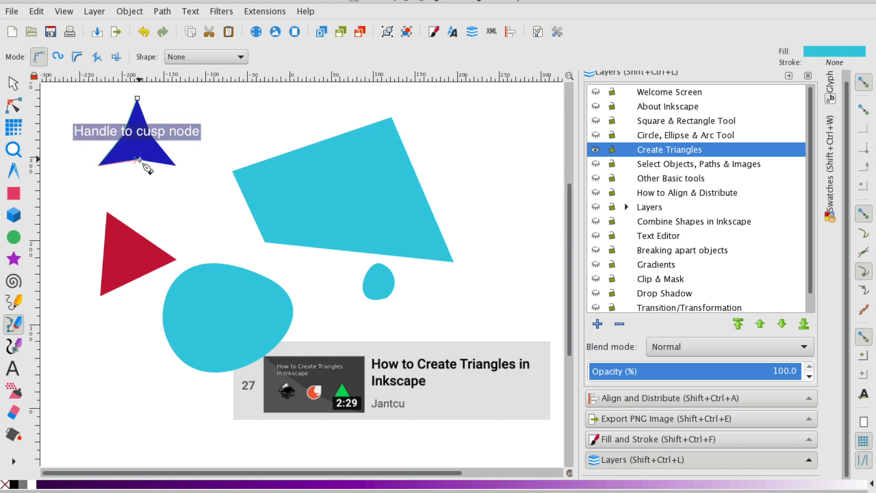
click(176, 166)
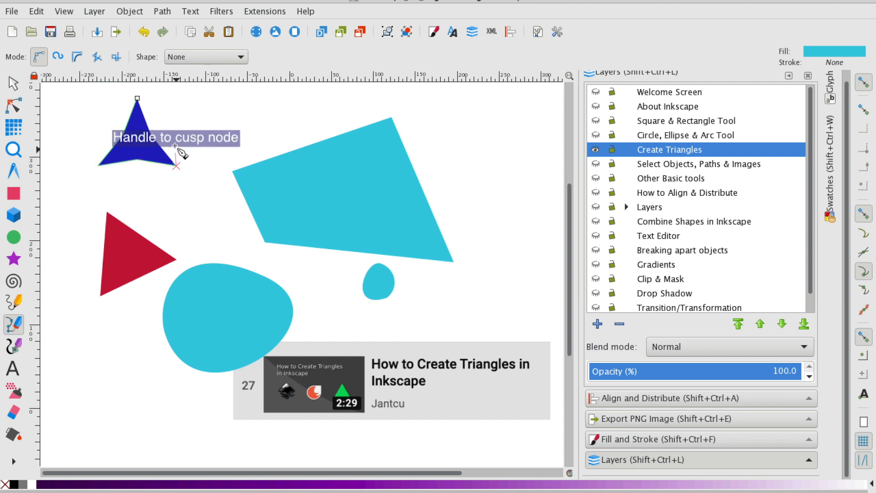
click(137, 97)
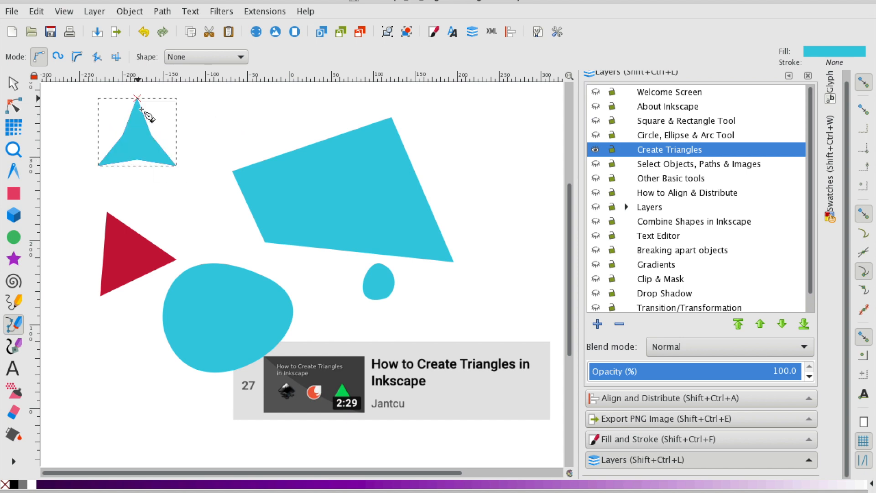
Step: Move the traced cyan star off the blue star and snap its lower corner to the blue star's adjacent corner
click(13, 83)
drag(136, 132, 235, 132)
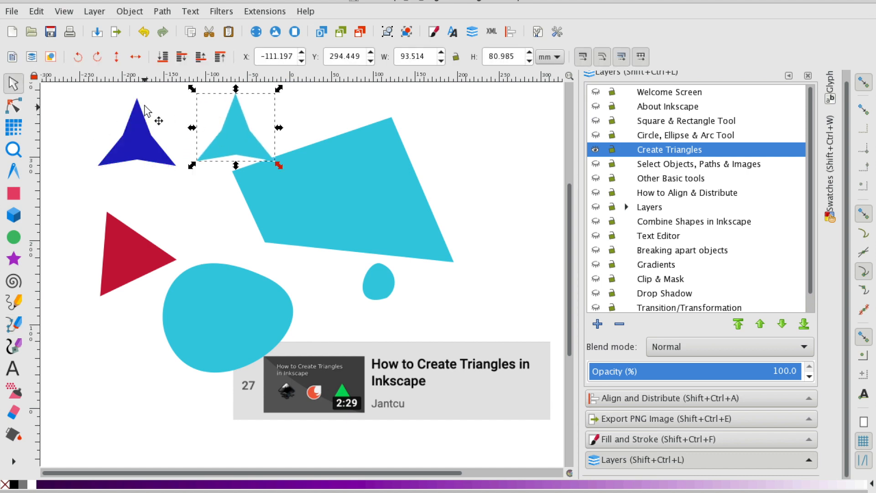
drag(217, 143, 196, 147)
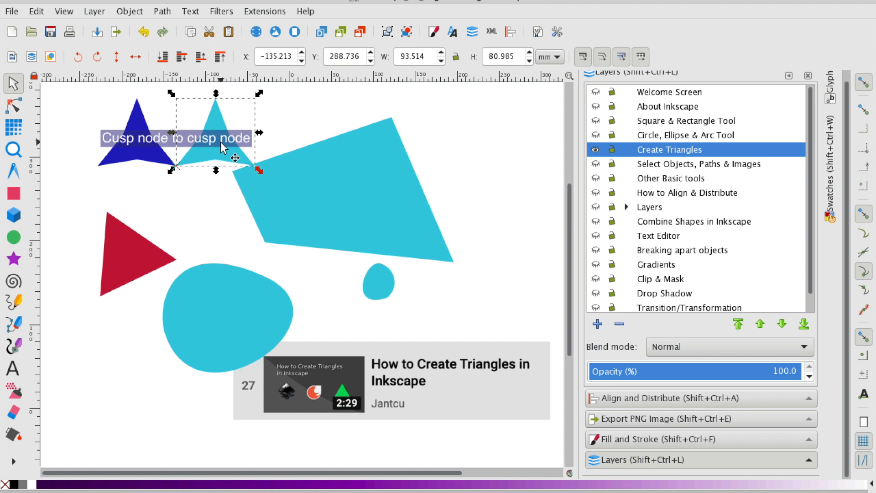
Step: Reshape the traced cyan star by pulling its three inner nodes outward with the Node tool
click(14, 107)
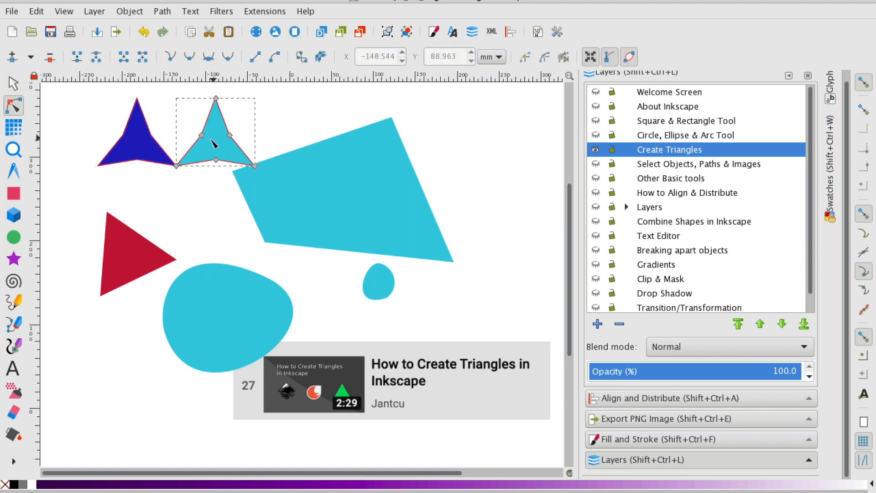
drag(229, 135, 272, 125)
drag(201, 135, 182, 117)
drag(216, 160, 209, 195)
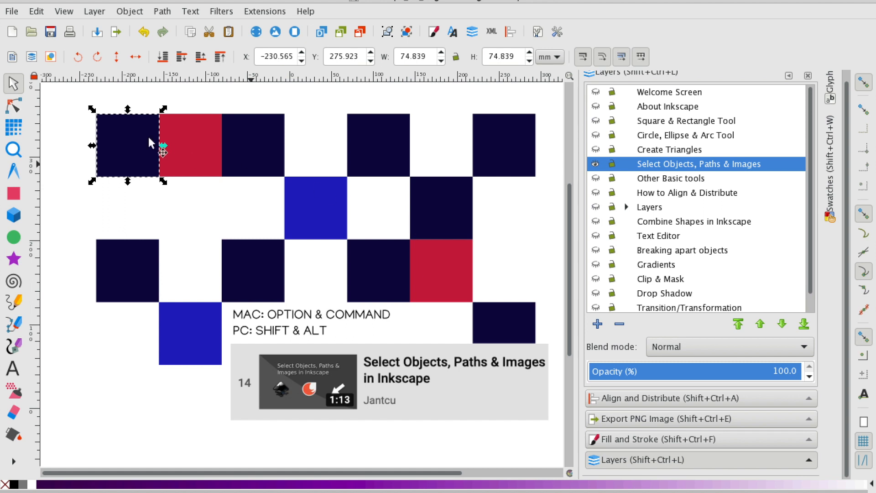
Step: Clear the selection, look over the Selector tool's preferences, and close them without changes
click(51, 90)
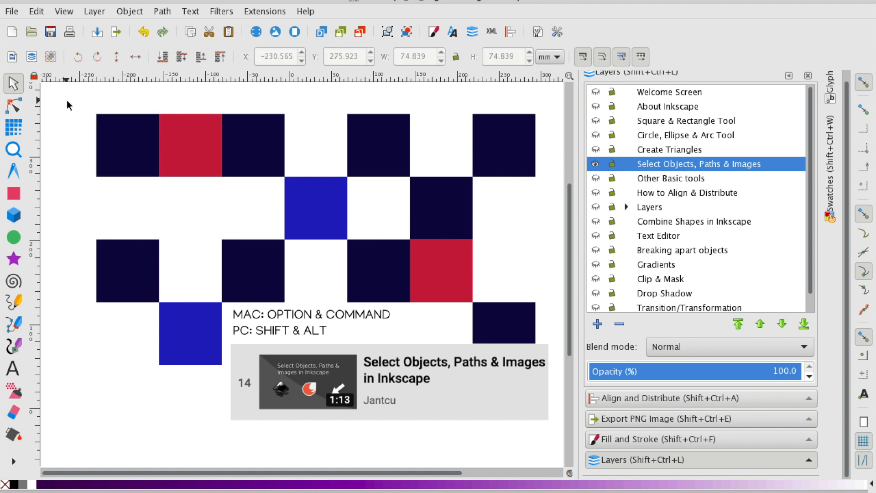
drag(61, 97, 62, 122)
double_click(13, 85)
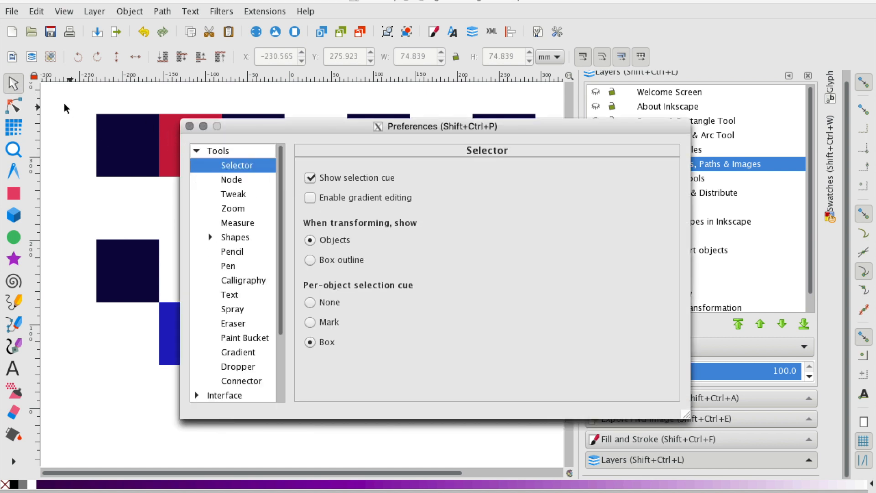
click(189, 126)
Step: Select the upper three rows of squares, except the last column, with a rubber band, and four upper squares with a touch path
drag(71, 96, 491, 325)
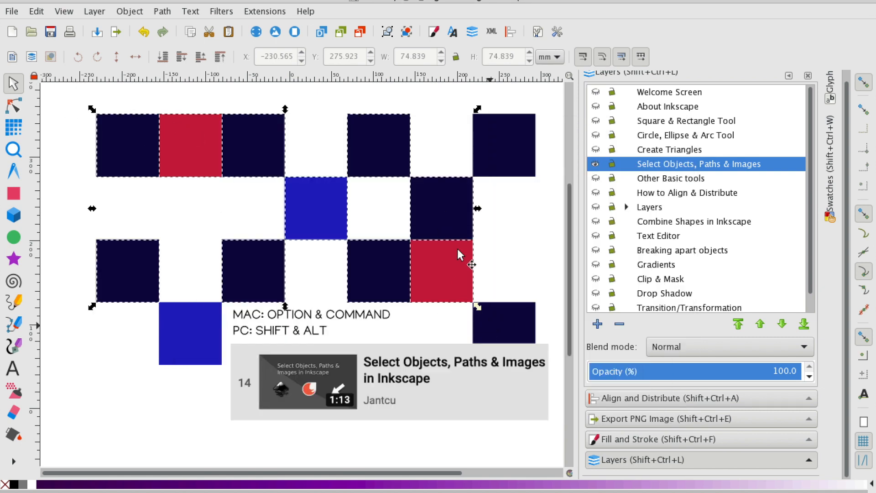
click(84, 217)
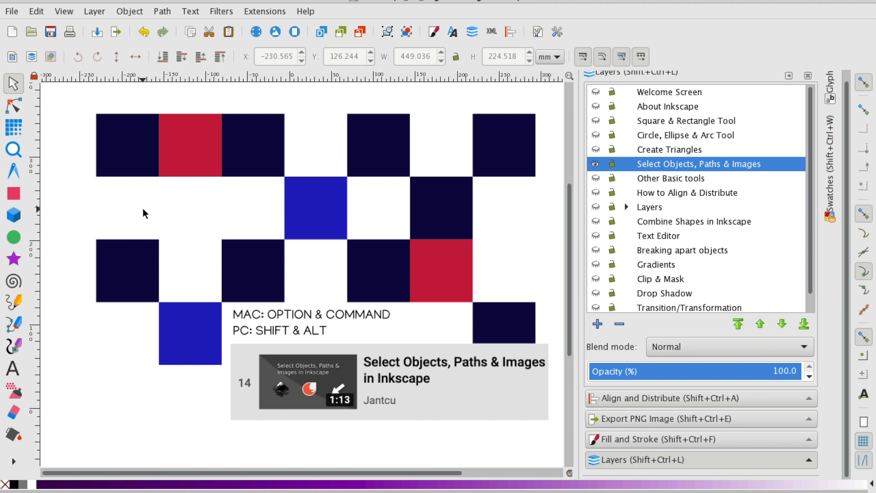
mouse_move(143, 206)
mouse_down()
mouse_move(163, 198)
mouse_move(188, 157)
mouse_move(211, 190)
mouse_move(279, 203)
mouse_move(314, 183)
mouse_move(338, 152)
mouse_move(500, 152)
mouse_up()
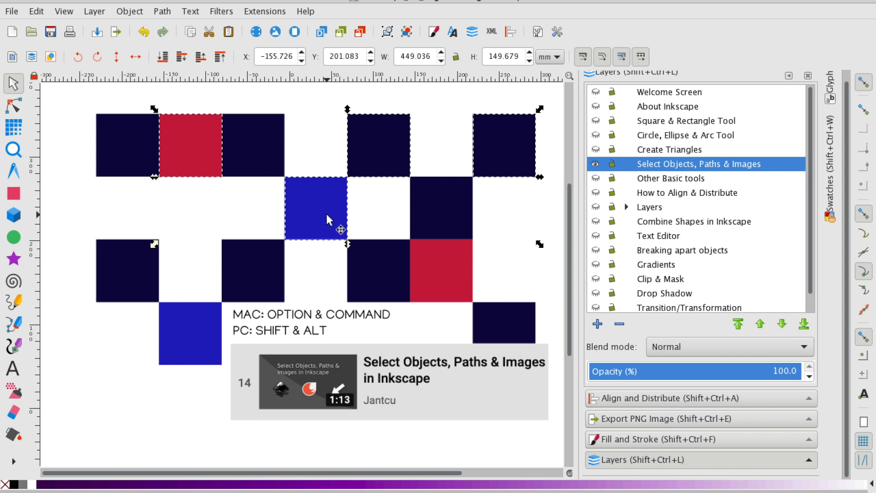
click(250, 221)
Step: Draw two cyan calligraphy strokes in the empty area: a smooth wave with the Dip pen preset and a lower one with the Wiggly preset
click(14, 346)
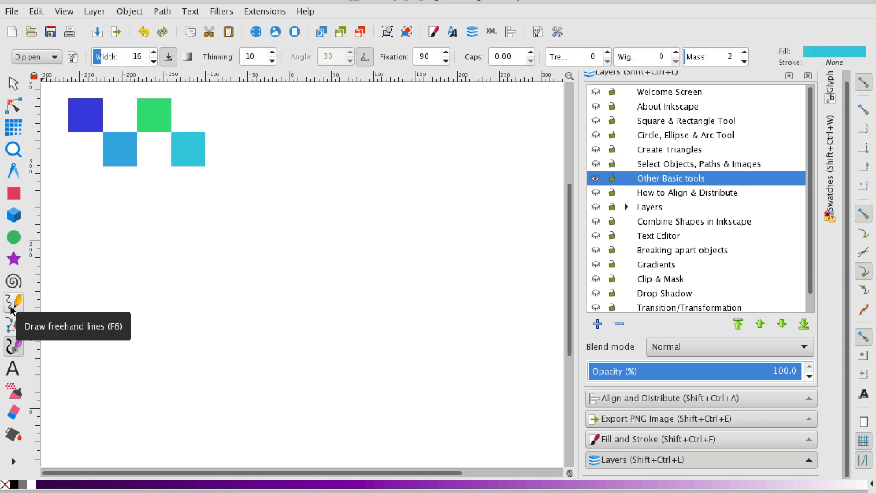
mouse_move(173, 233)
mouse_down()
mouse_move(225, 283)
mouse_move(326, 277)
mouse_move(359, 223)
mouse_move(477, 299)
mouse_move(471, 325)
mouse_up()
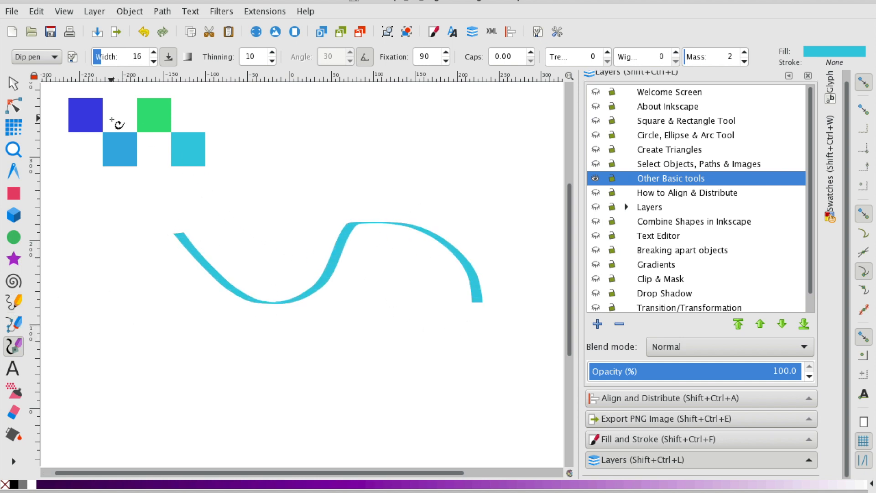
click(51, 62)
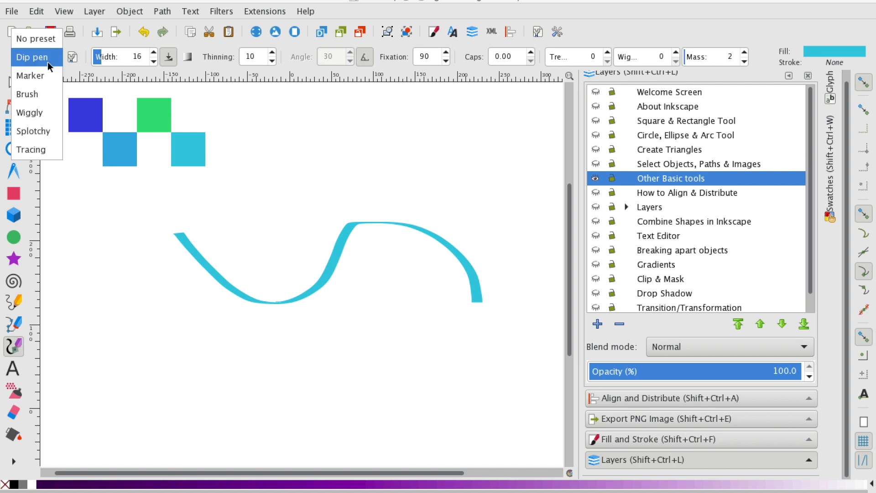
click(29, 112)
mouse_move(112, 273)
mouse_down()
mouse_move(140, 322)
mouse_move(188, 318)
mouse_move(197, 346)
mouse_move(274, 353)
mouse_move(302, 378)
mouse_move(328, 338)
mouse_move(324, 279)
mouse_move(381, 328)
mouse_move(409, 309)
mouse_move(423, 272)
mouse_up()
click(13, 368)
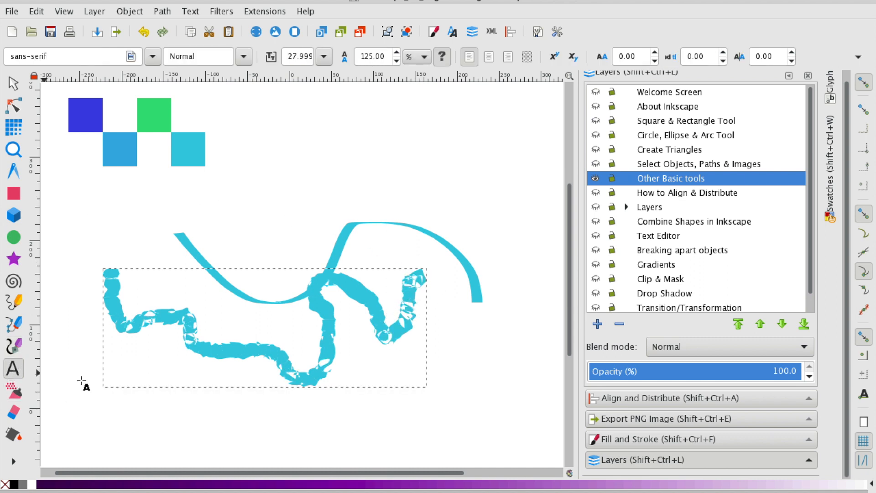
Step: Hide the Other Basic tools layer, and show the How to Align & Distribute layer and make it current
click(596, 179)
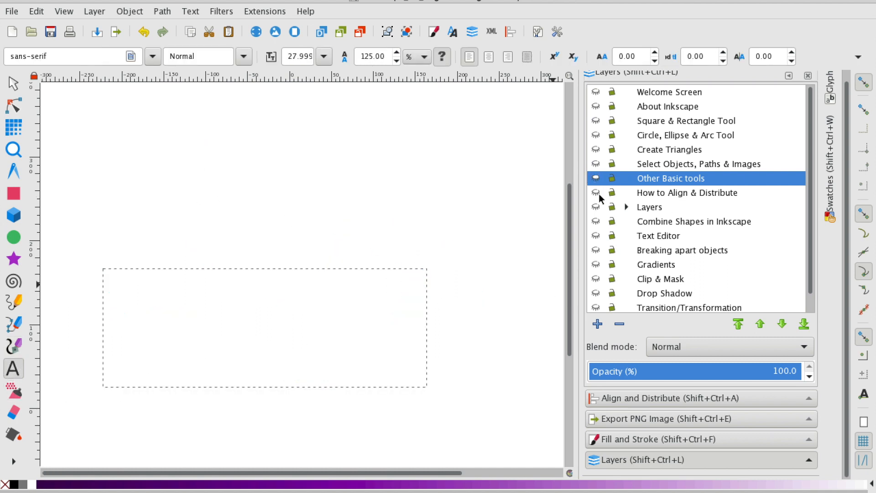
click(596, 193)
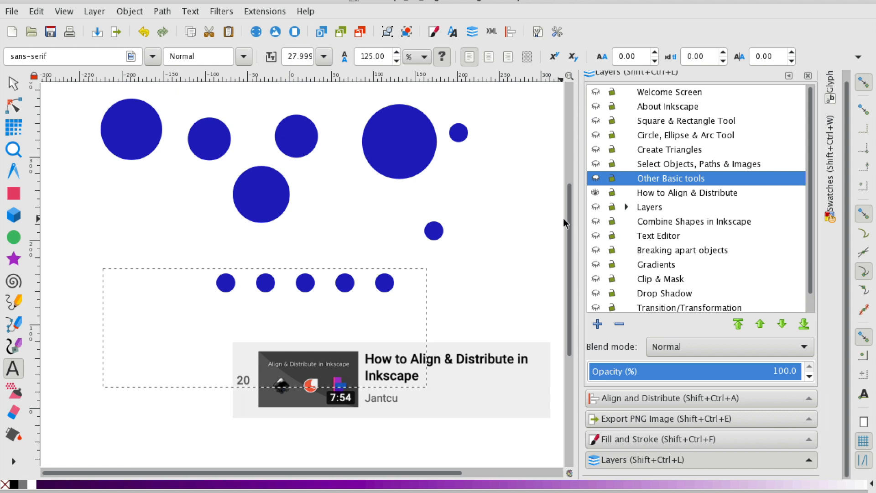
click(13, 83)
click(130, 139)
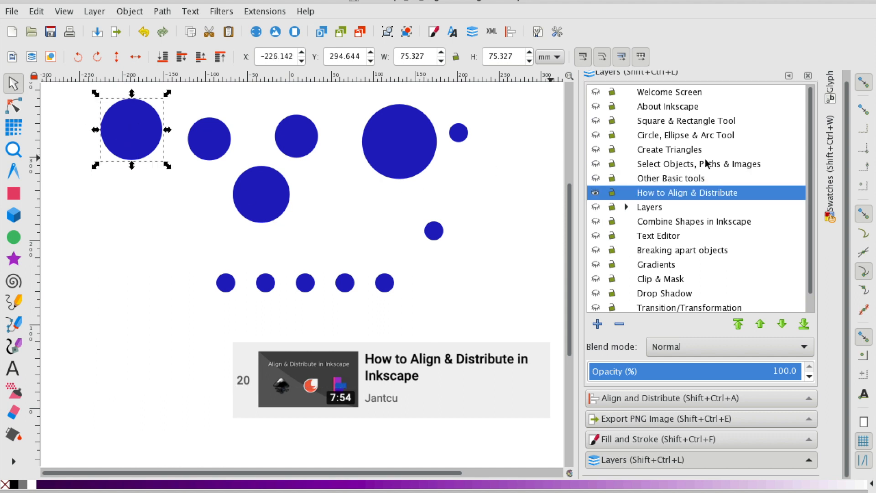
click(494, 299)
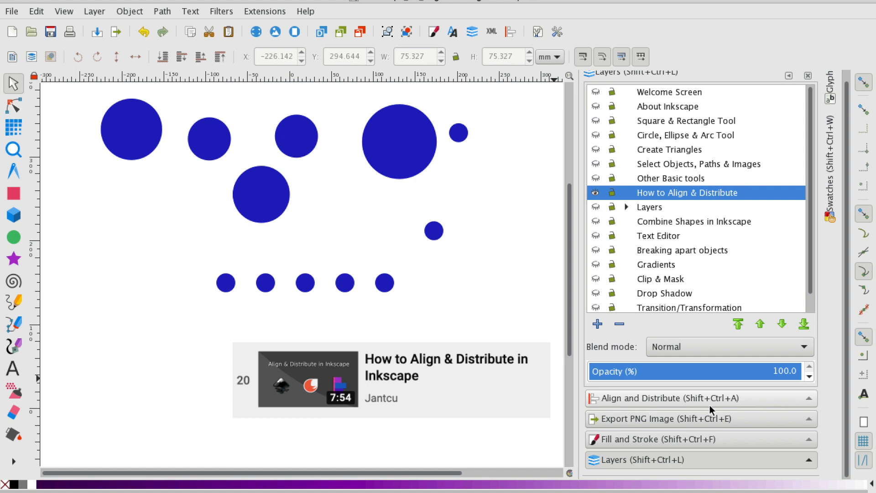
Step: Open the Align and Distribute settings and keep Last selected as the alignment reference
click(734, 399)
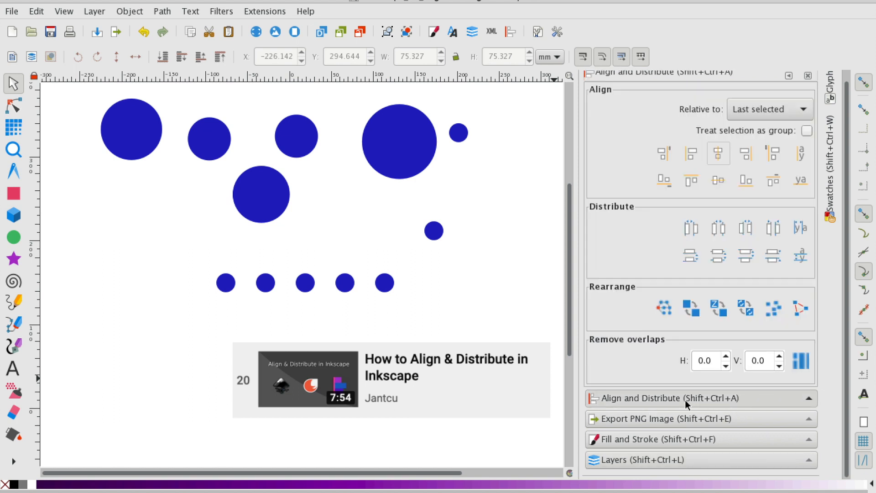
scroll(688, 163, up, 1)
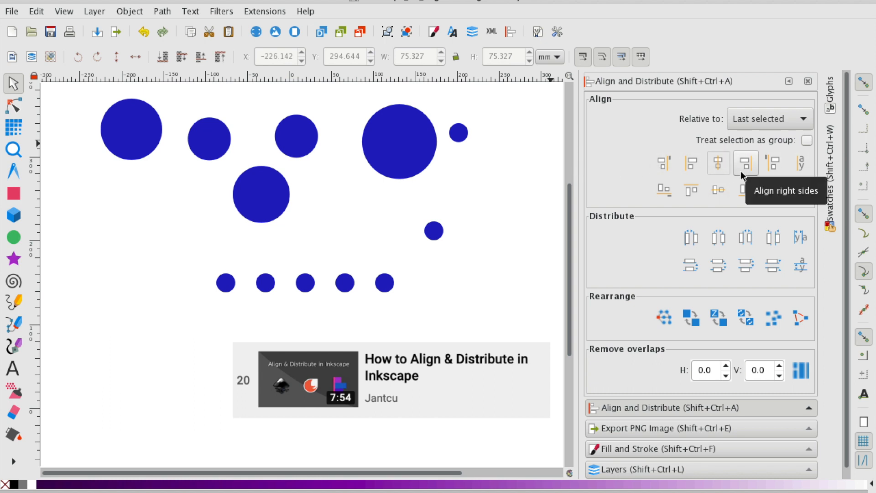
click(753, 122)
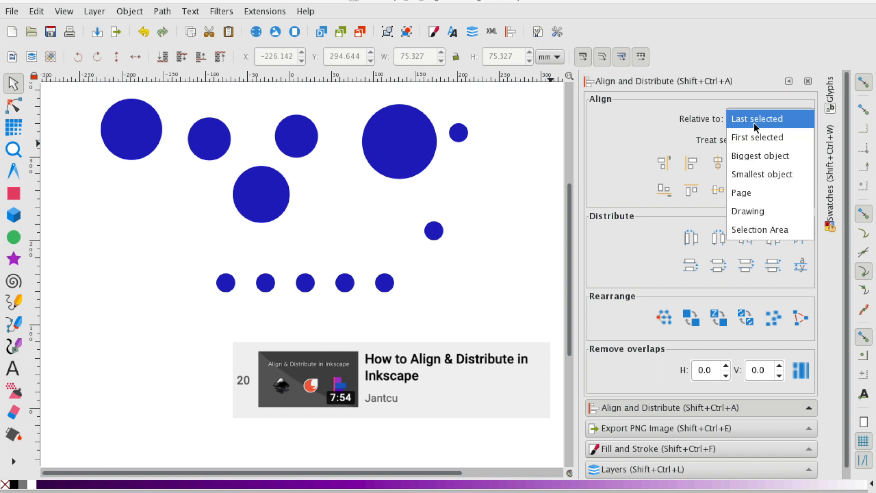
click(754, 122)
key(Tab)
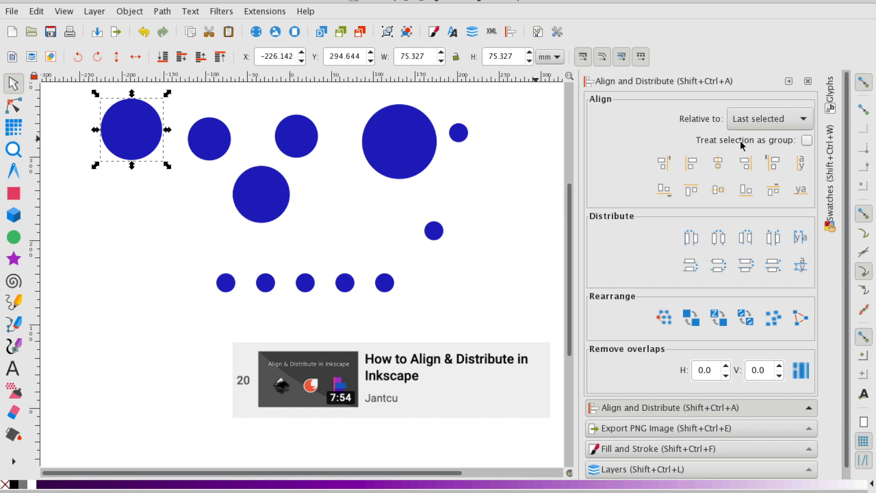
click(755, 122)
click(755, 122)
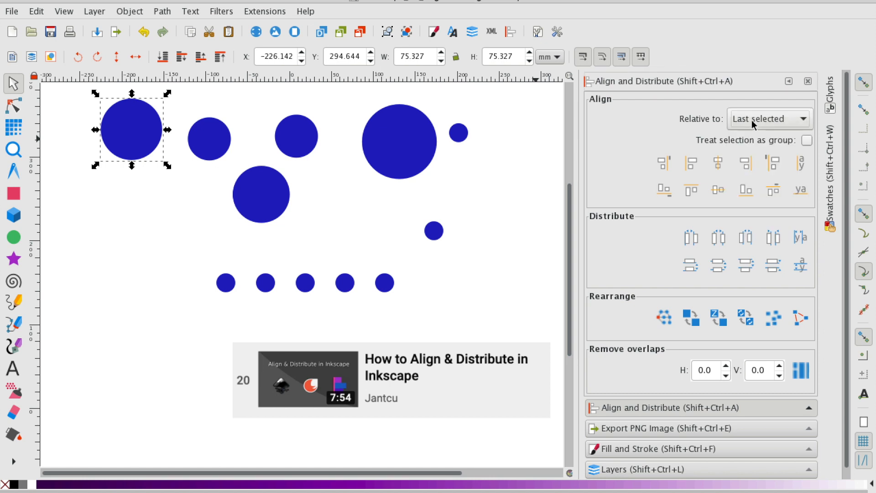
click(789, 127)
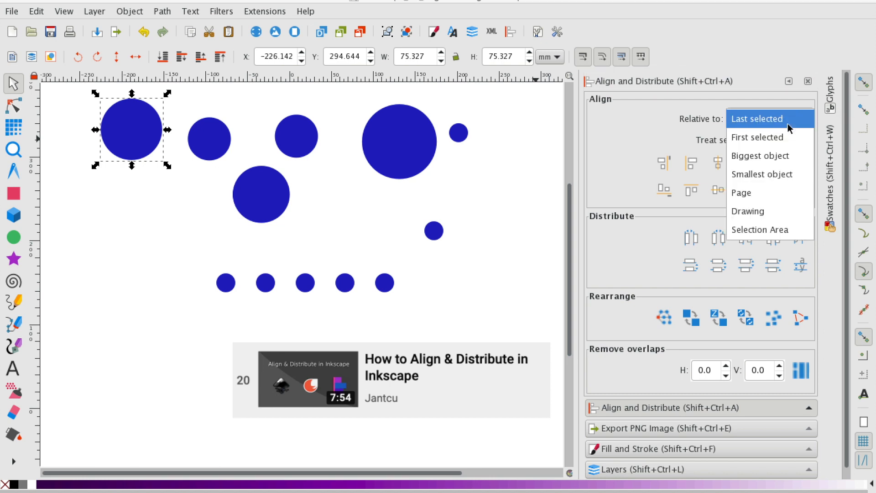
click(755, 126)
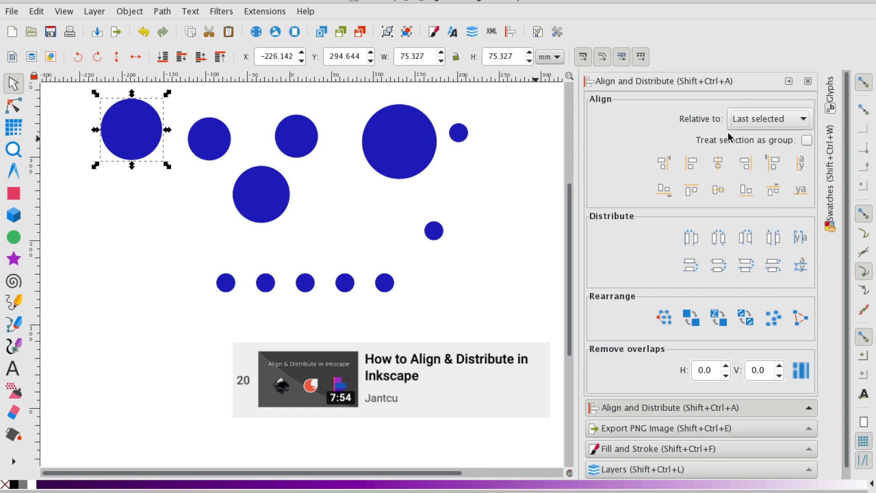
click(205, 207)
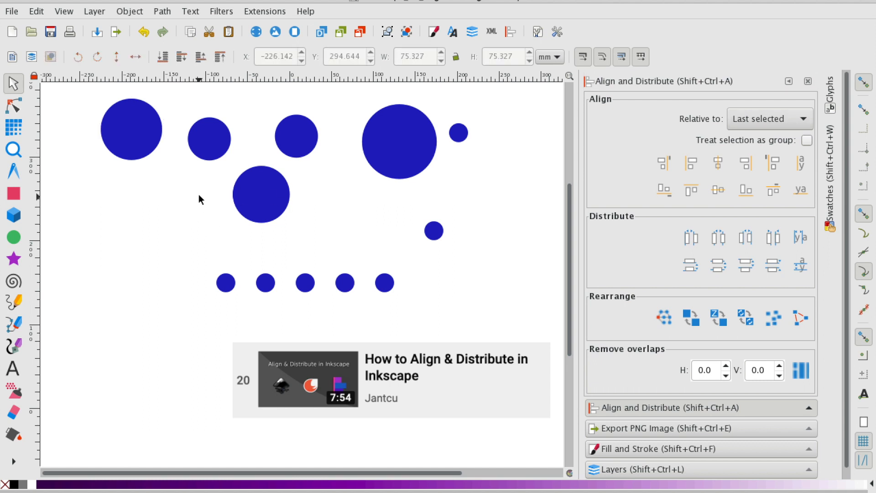
Step: Select five upper blue circles ending with the largest, align their left edges relative to the last selected, and undo the alignment
click(130, 141)
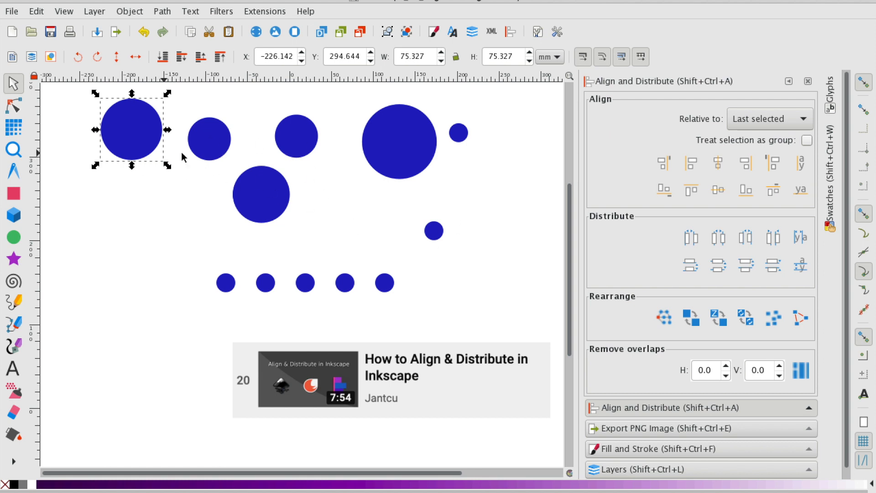
shift+click(207, 141)
shift+click(272, 195)
shift+click(297, 133)
shift+click(422, 141)
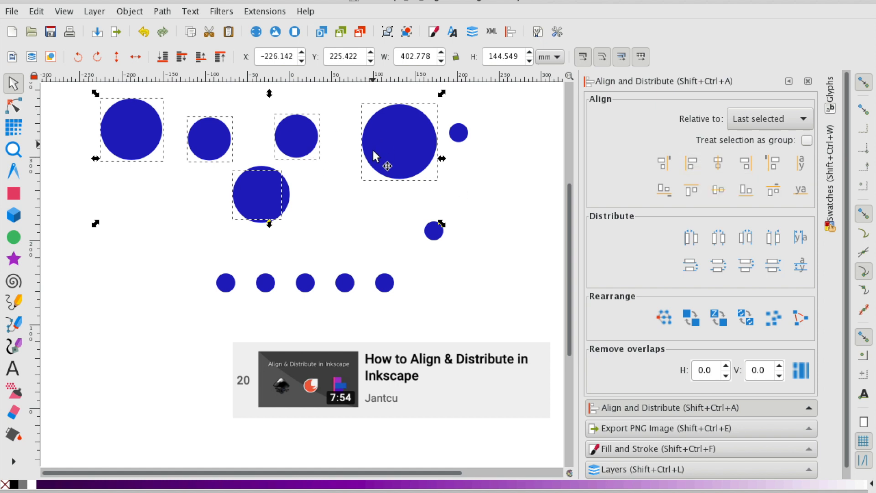
click(691, 163)
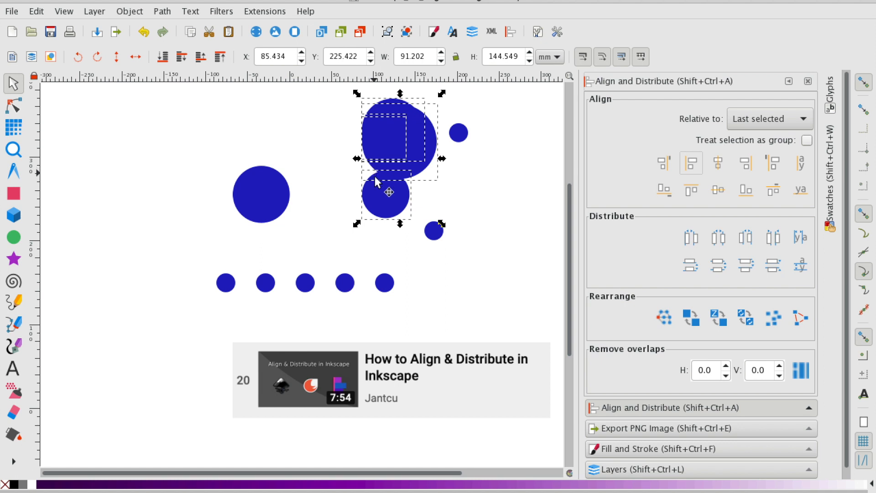
key(ctrl+z)
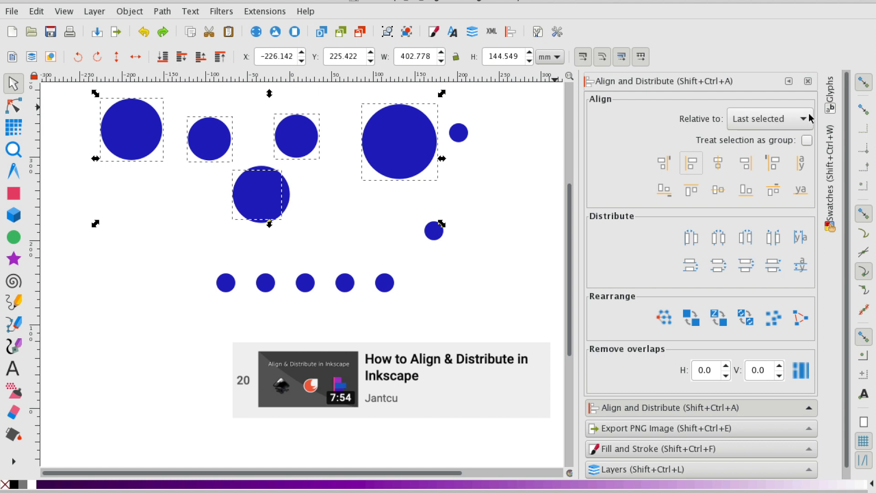
Step: Align the left edges of the five selected circles relative to the first selected one
click(798, 124)
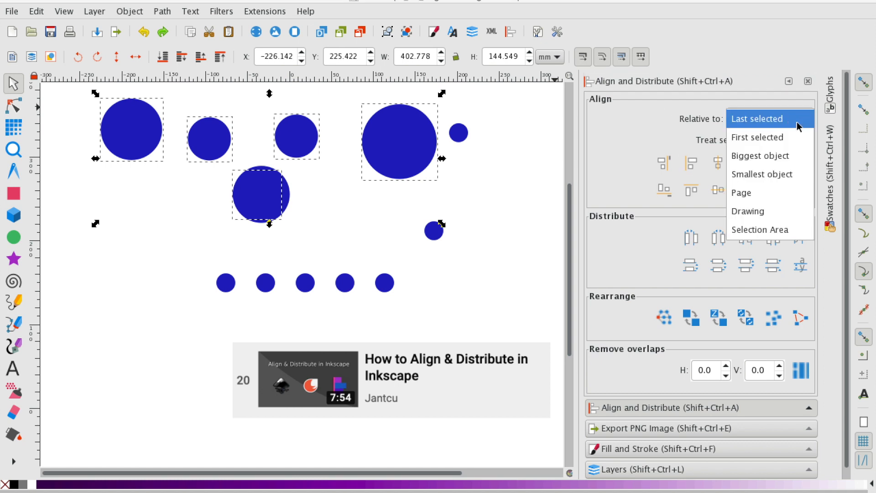
click(770, 138)
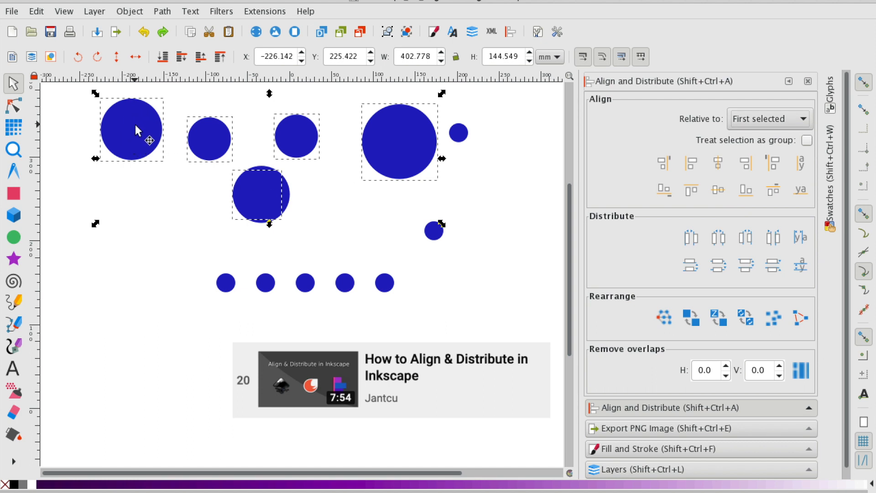
click(692, 169)
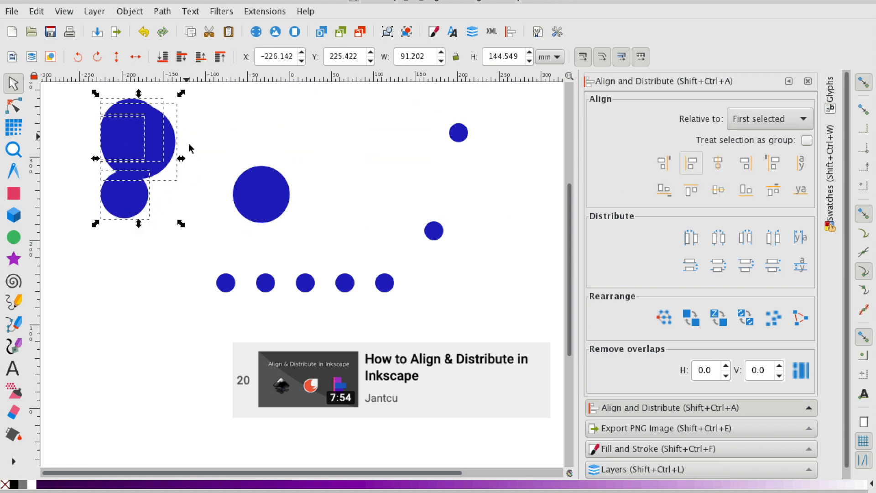
Step: Set the alignment reference to Drawing and clear the circle selection
click(736, 121)
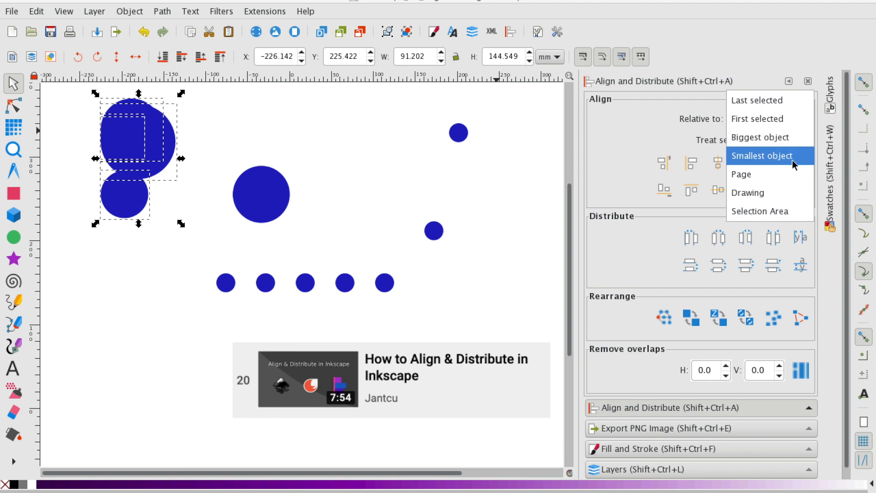
click(442, 173)
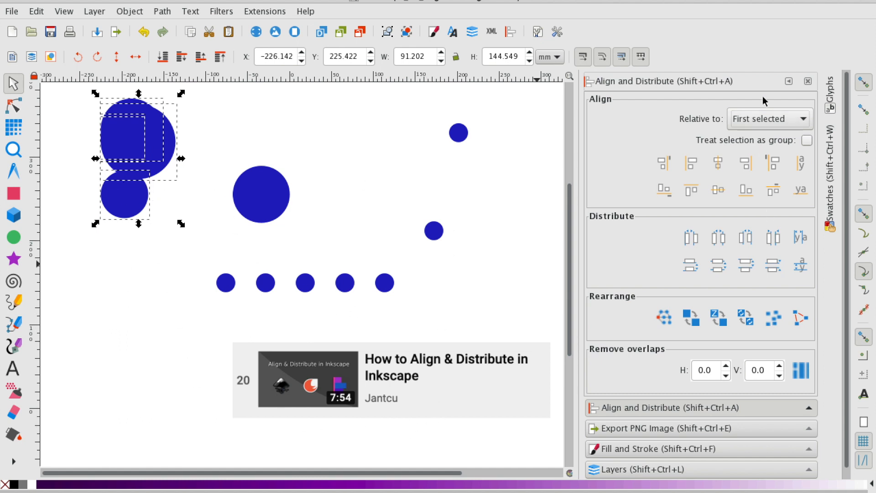
click(772, 120)
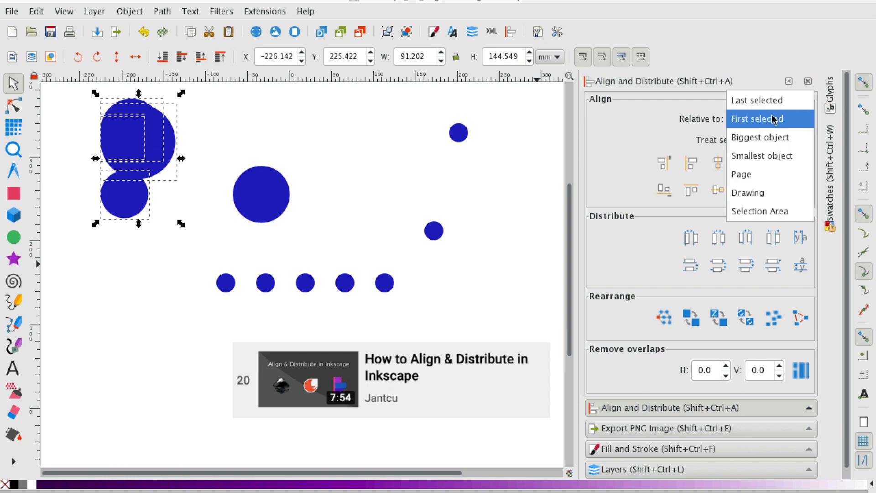
click(764, 194)
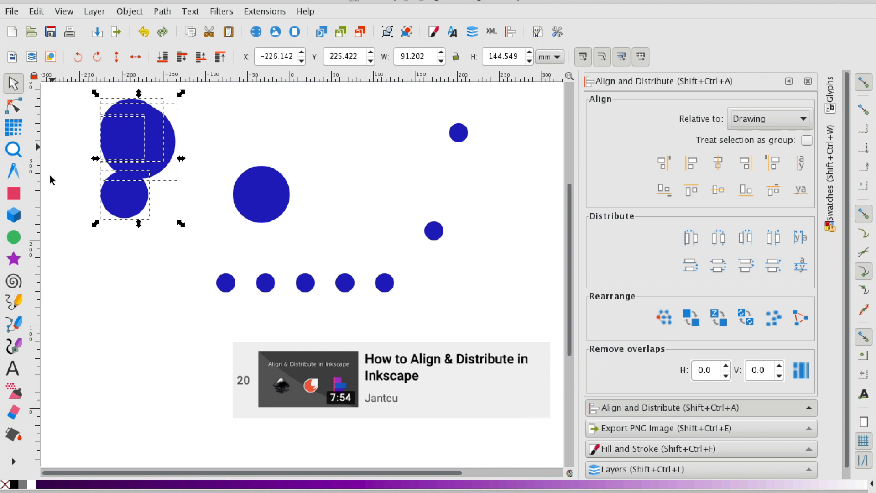
click(781, 129)
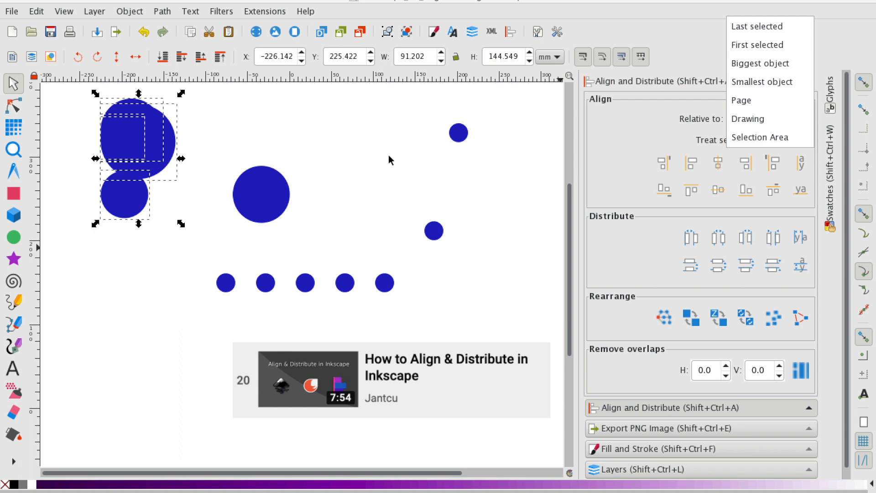
click(540, 180)
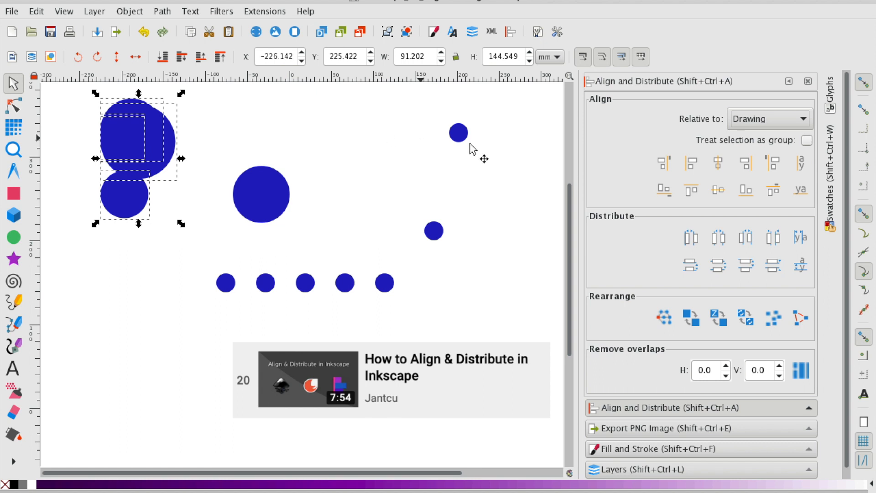
click(527, 166)
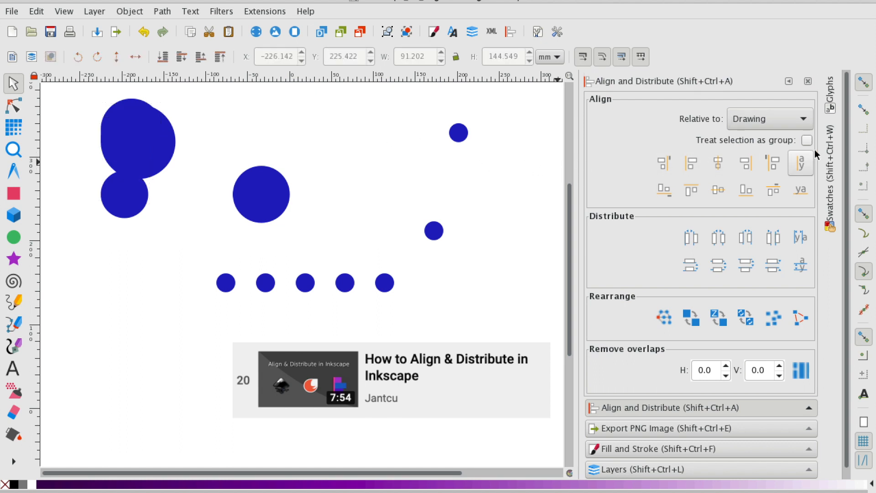
Step: Select the two small circles on the far right and align their left edges to the drawing, treating the selection as a group
click(450, 216)
click(439, 230)
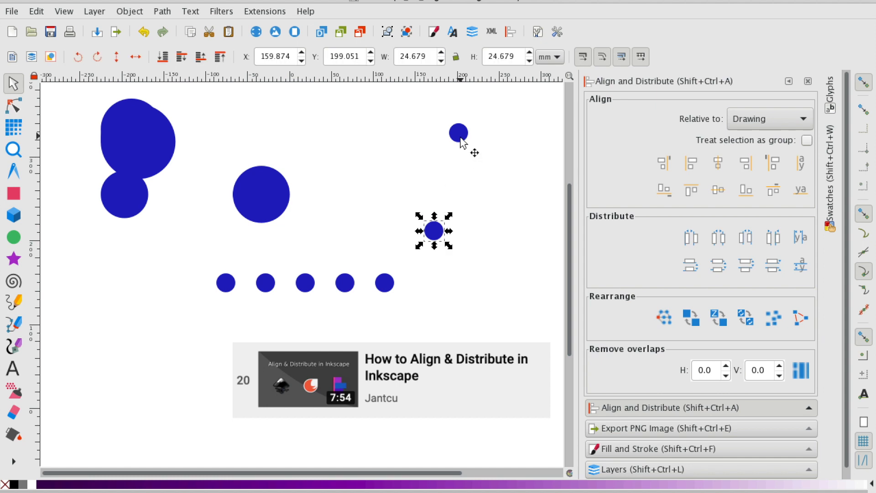
shift+click(460, 137)
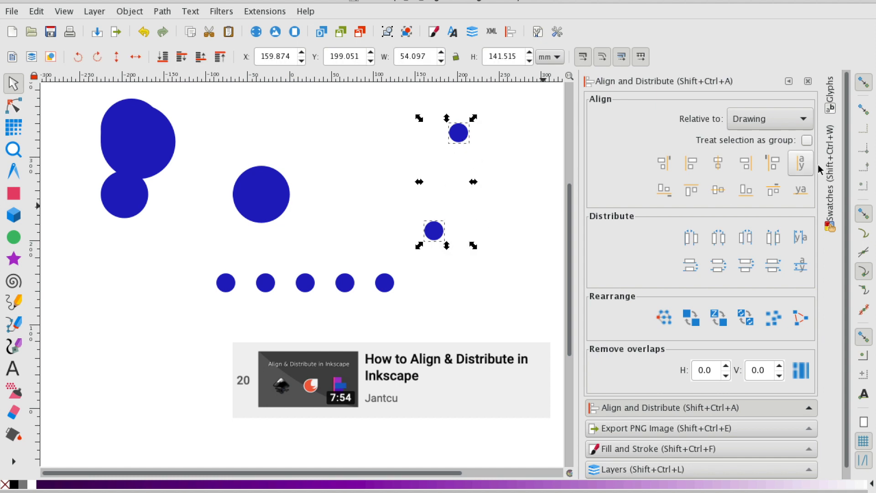
click(807, 140)
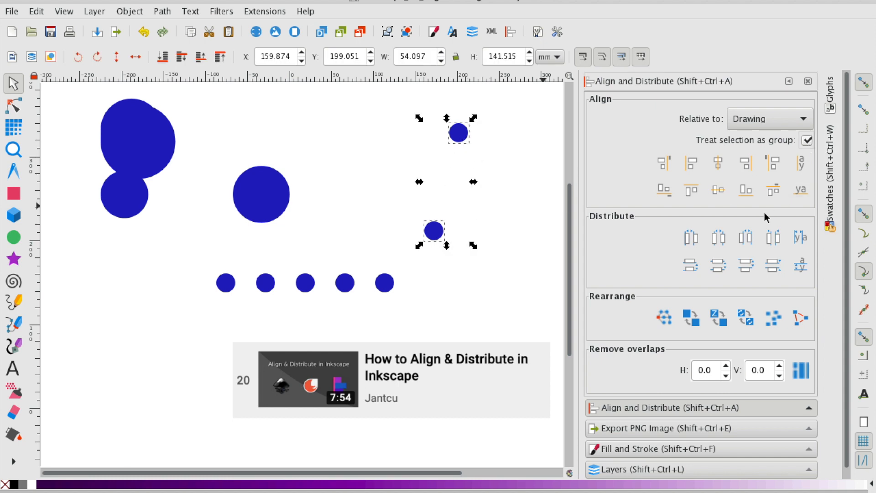
click(751, 119)
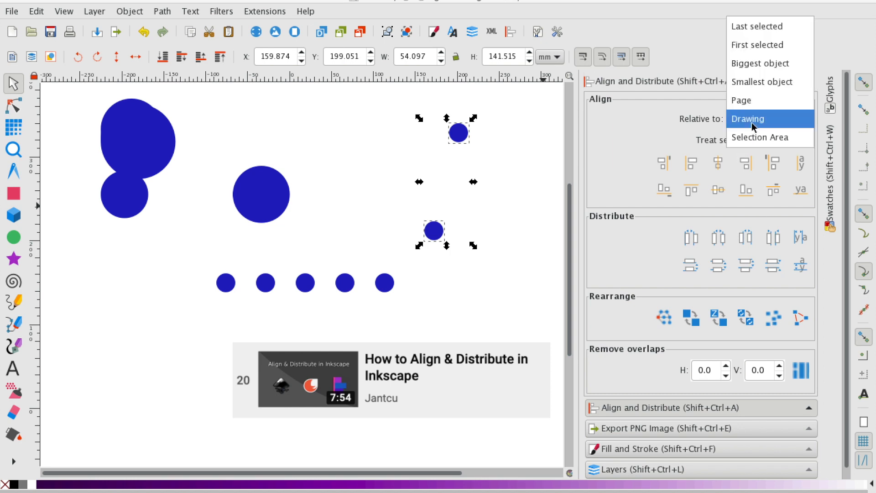
click(751, 119)
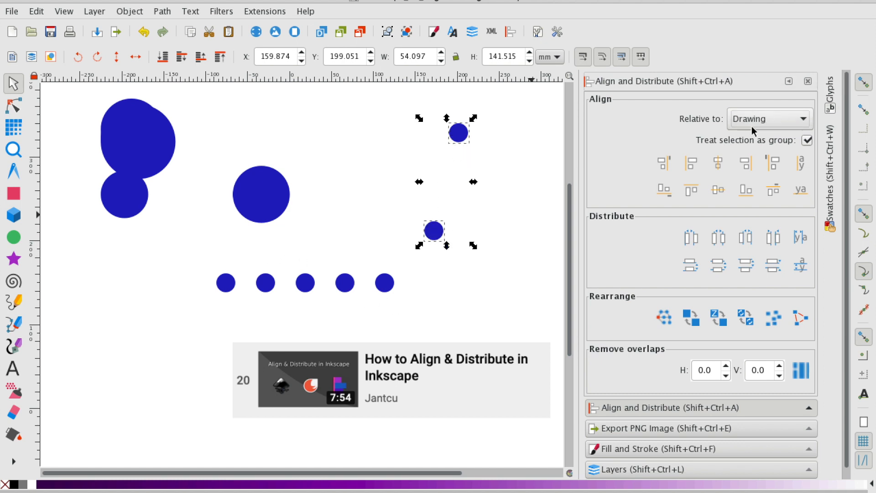
click(686, 165)
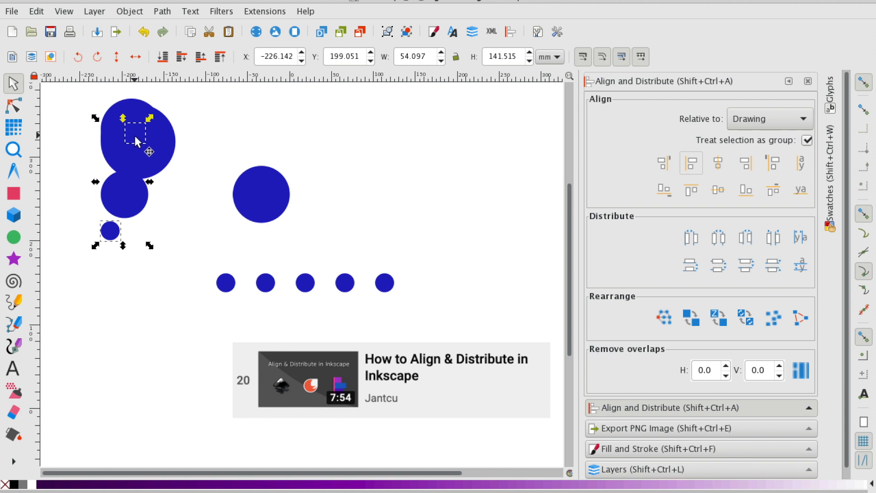
Step: Stop treating the selection as a group, align the two circles' bottom edges to the drawing, and center them on the drawing's horizontal axis
click(807, 141)
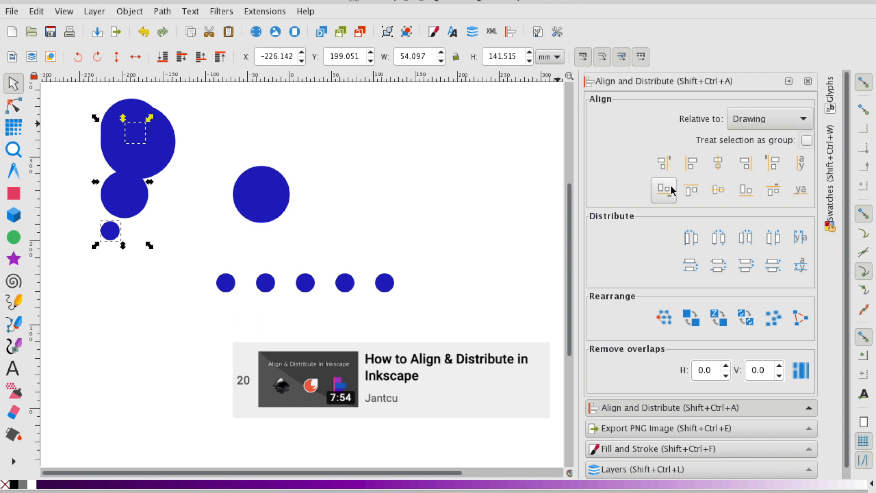
click(718, 194)
click(750, 191)
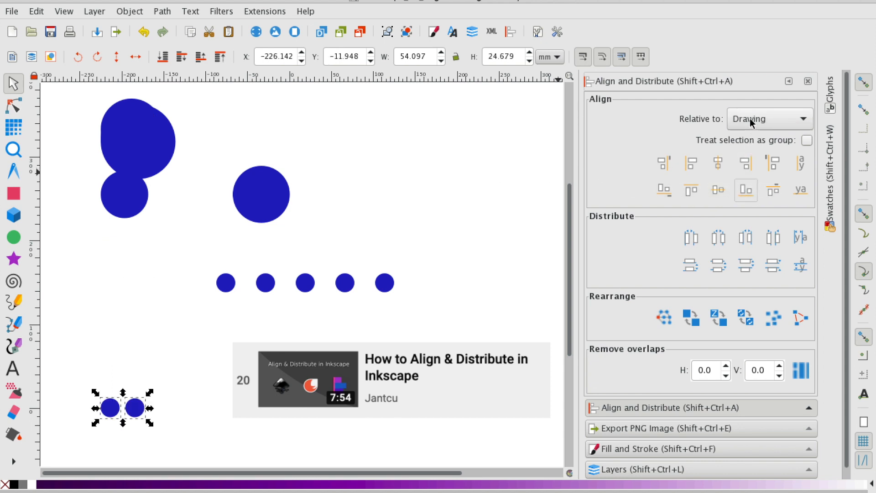
click(719, 191)
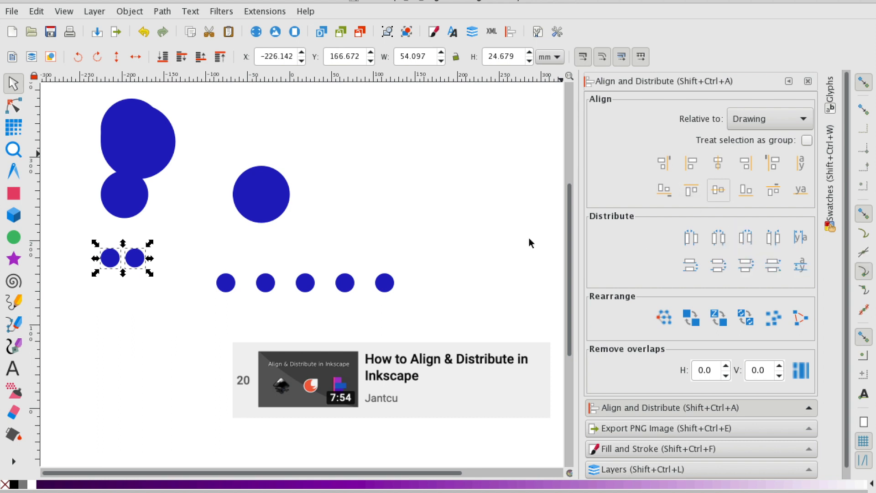
Step: Scatter the lower row of five small circles, select all five, and center them on the drawing's horizontal axis
click(233, 286)
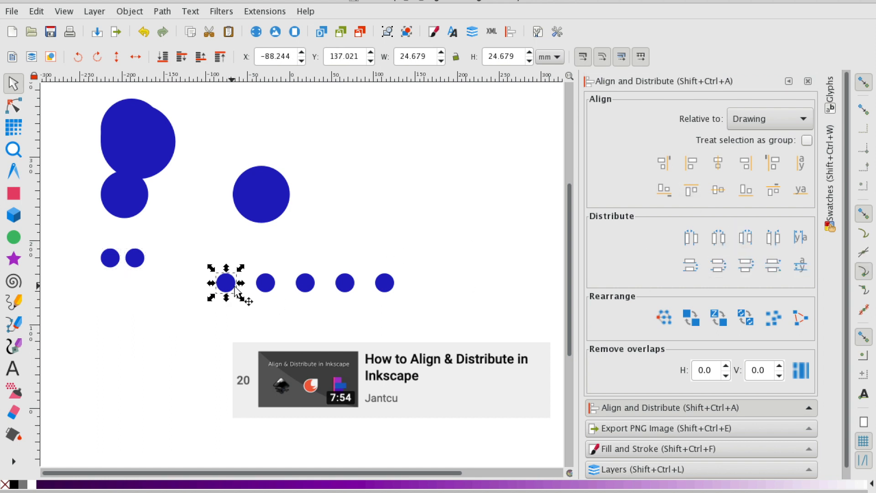
drag(275, 286, 450, 276)
drag(200, 242, 496, 342)
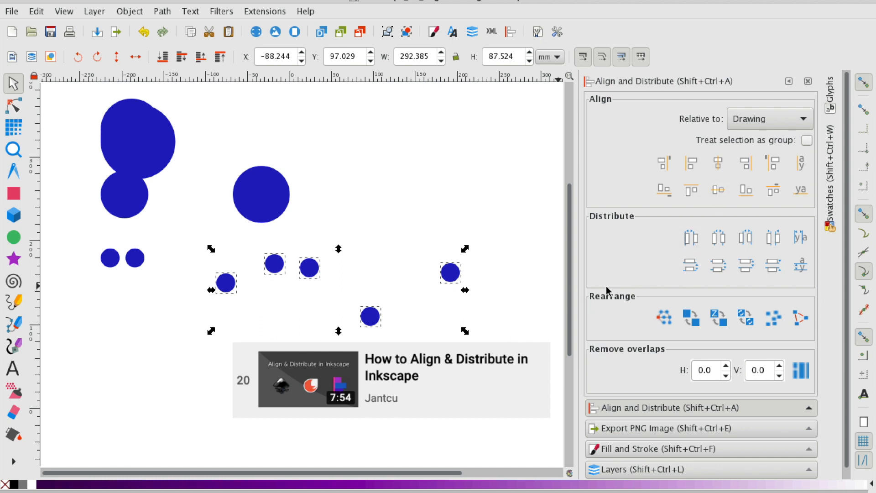
click(719, 193)
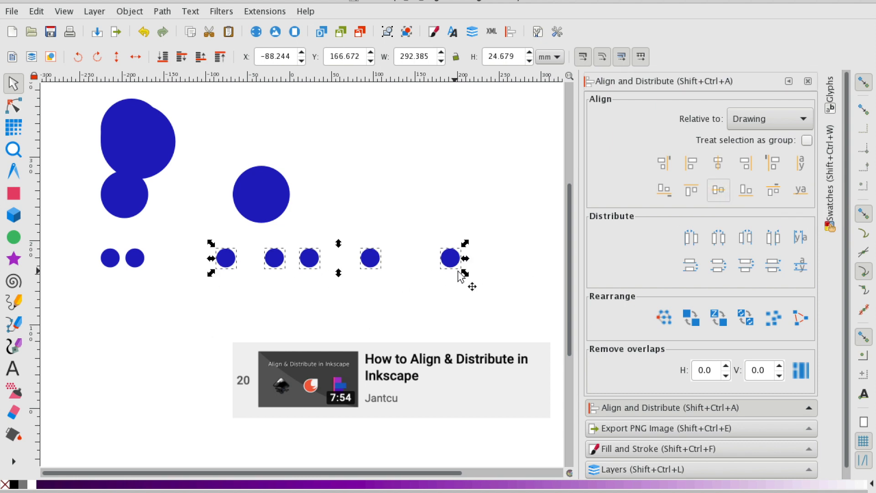
Step: Set the alignment reference to Last selected and center the five small circles on the horizontal axis
click(759, 124)
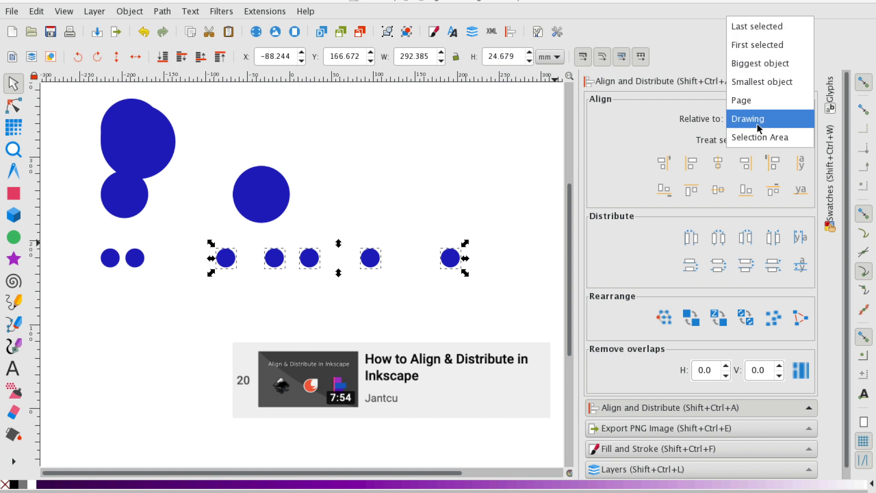
click(763, 27)
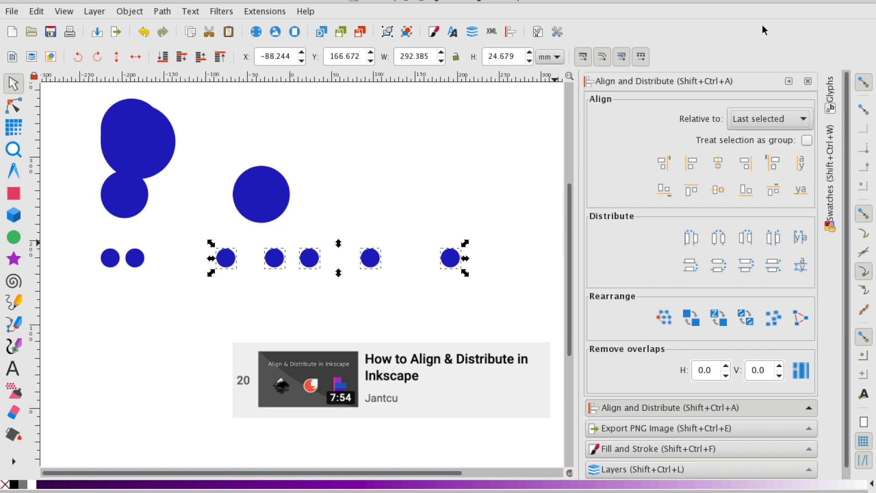
click(720, 198)
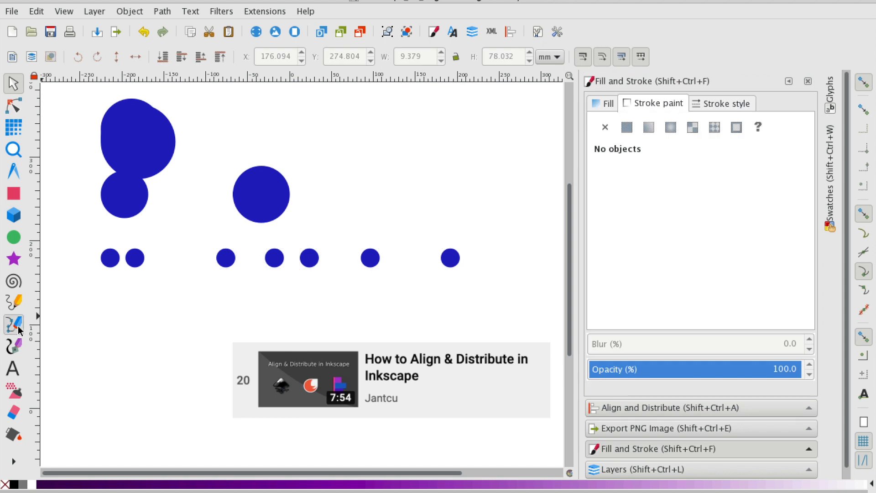
Step: Sketch a vertical line about 57 mm tall with the Bezier tool and place it across the fourth small circle of the row
click(17, 325)
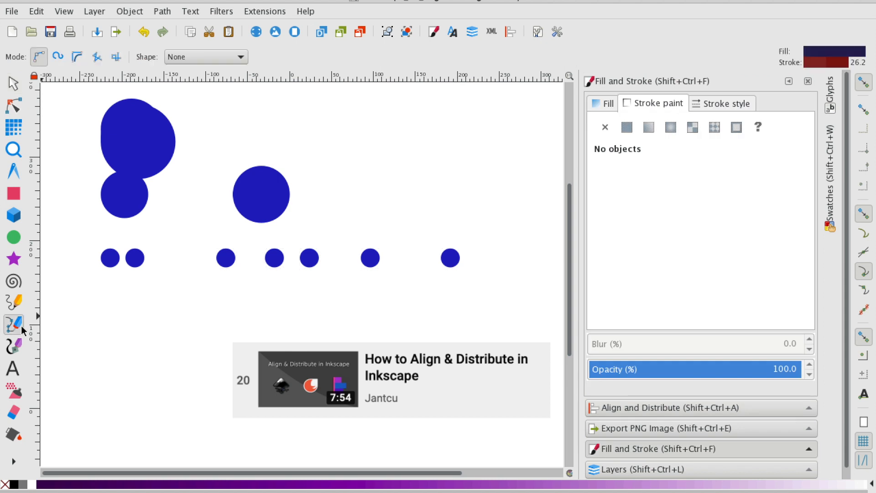
click(369, 184)
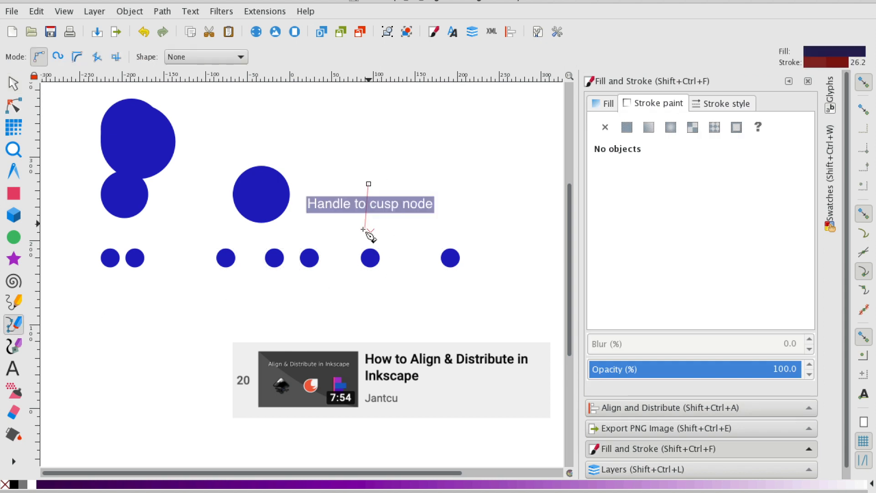
click(370, 228)
right_click(376, 233)
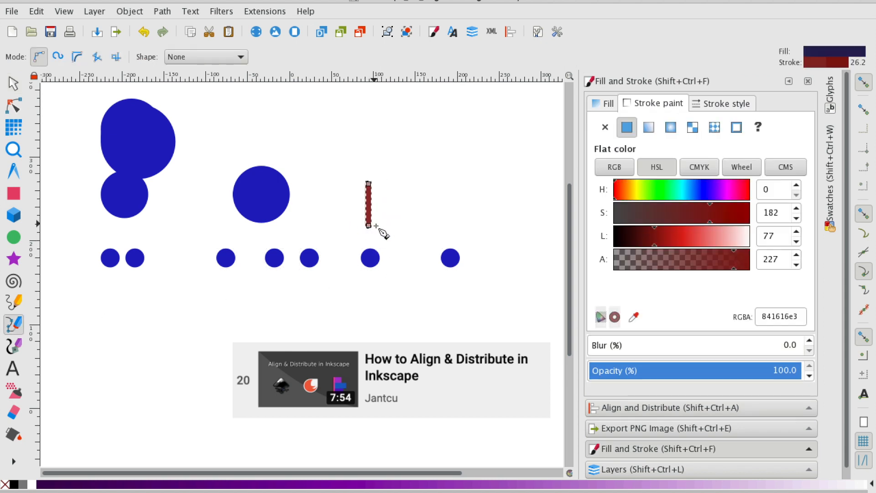
click(14, 83)
drag(371, 218, 371, 277)
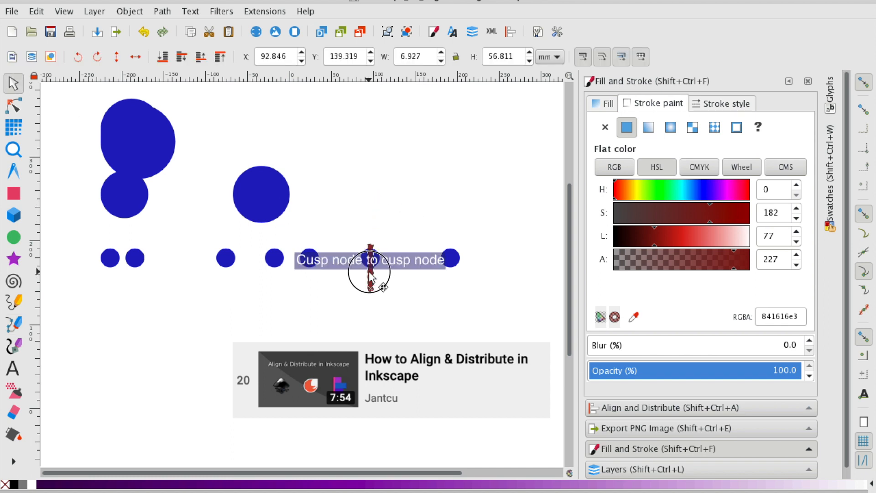
Step: Duplicate the vertical red line and place the copy across the last small circle of the row
click(390, 274)
click(373, 285)
key(ctrl+d)
drag(389, 283, 449, 258)
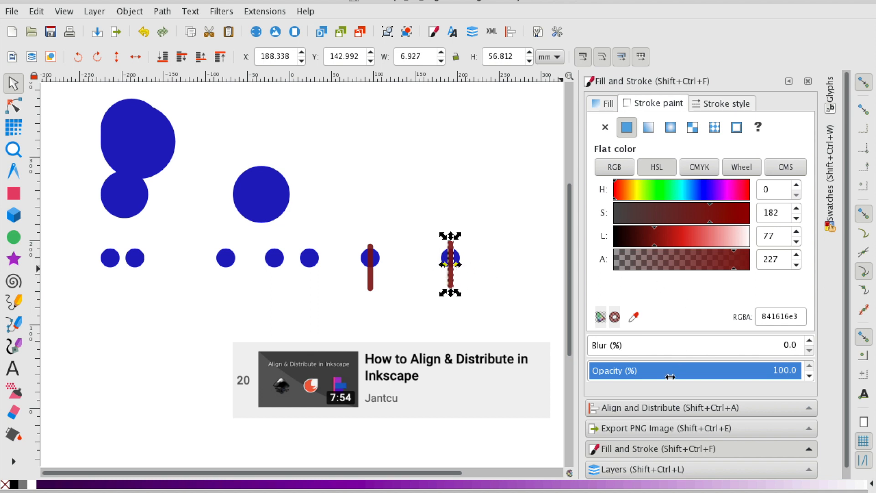
Step: Reopen the Align and Distribute settings and delete both vertical red lines
click(656, 410)
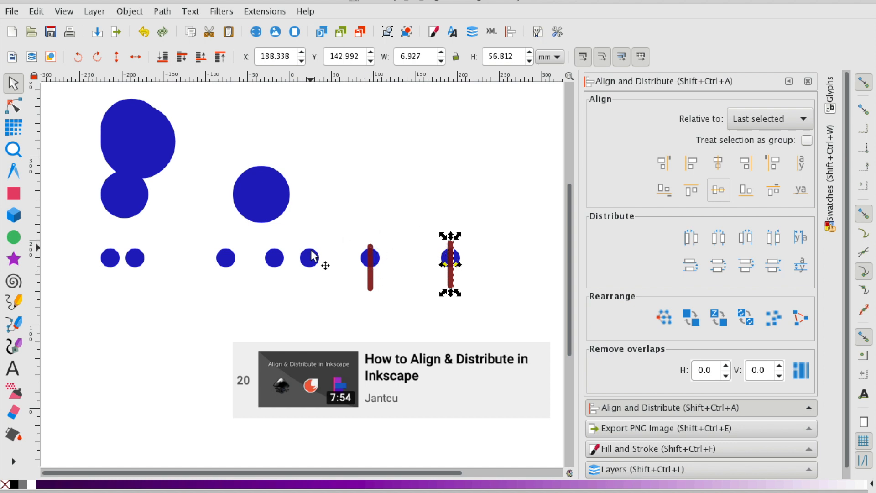
click(369, 274)
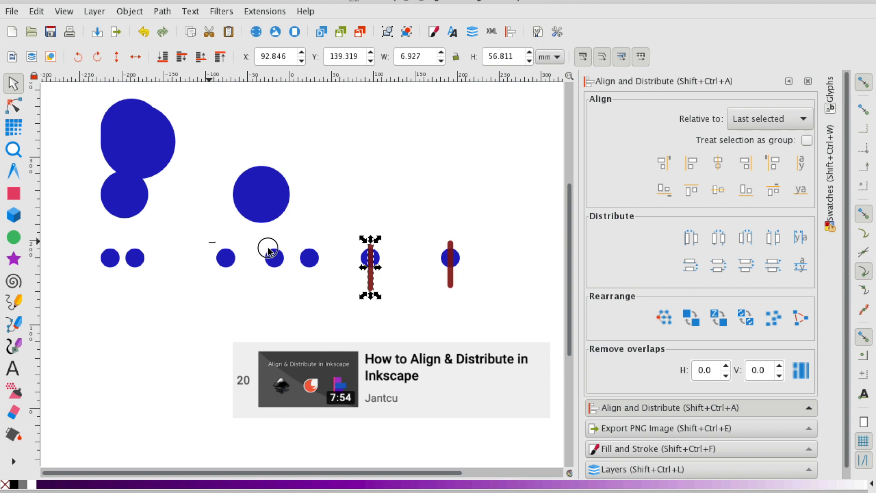
drag(269, 250, 329, 274)
click(375, 287)
key(Delete)
click(450, 279)
key(Delete)
Step: Select the five small circles and distribute their centers evenly in the horizontal direction
drag(208, 241, 485, 286)
click(718, 238)
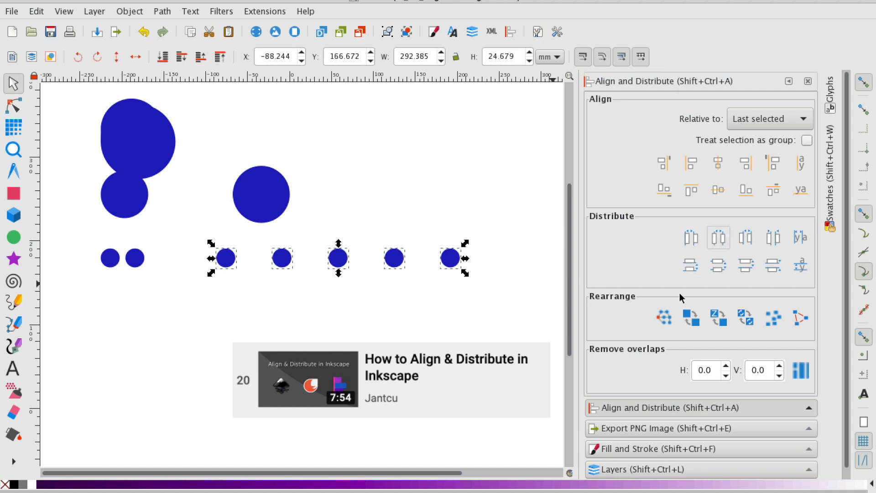
click(362, 268)
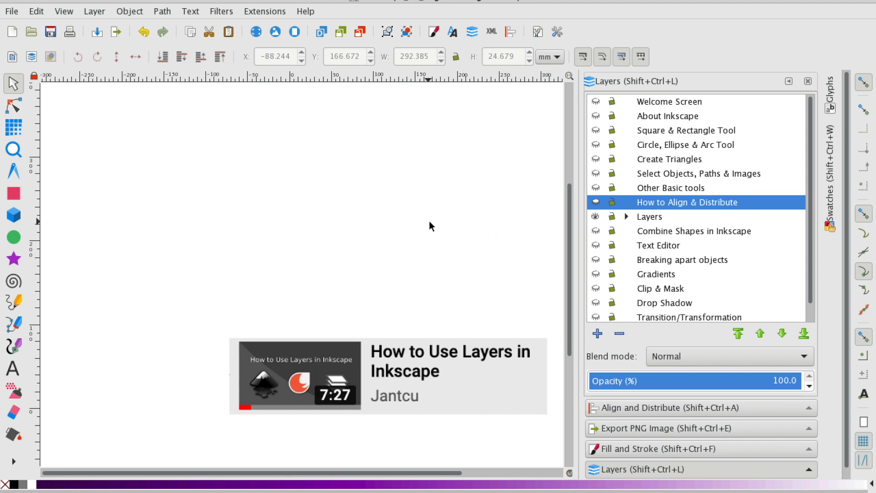
Step: Expand the Layers layer, make it current, and draw a rectangle about 144 by 105 mm above the thumbnail
click(625, 217)
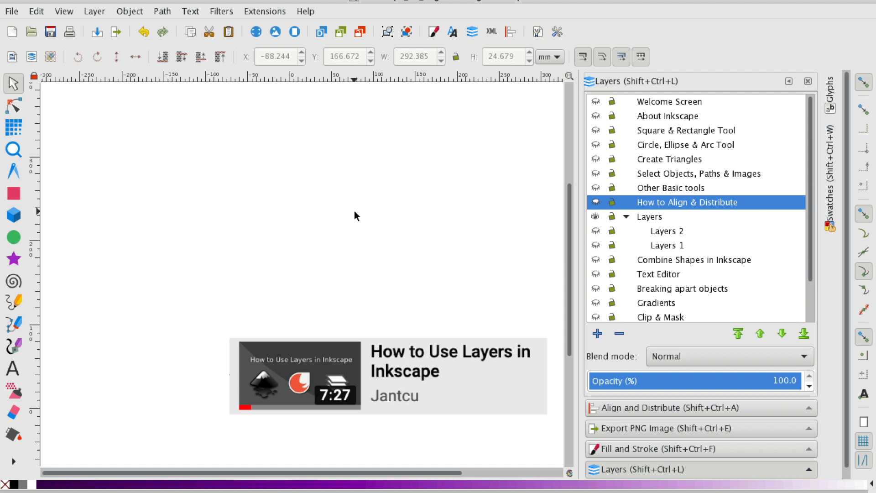
click(14, 193)
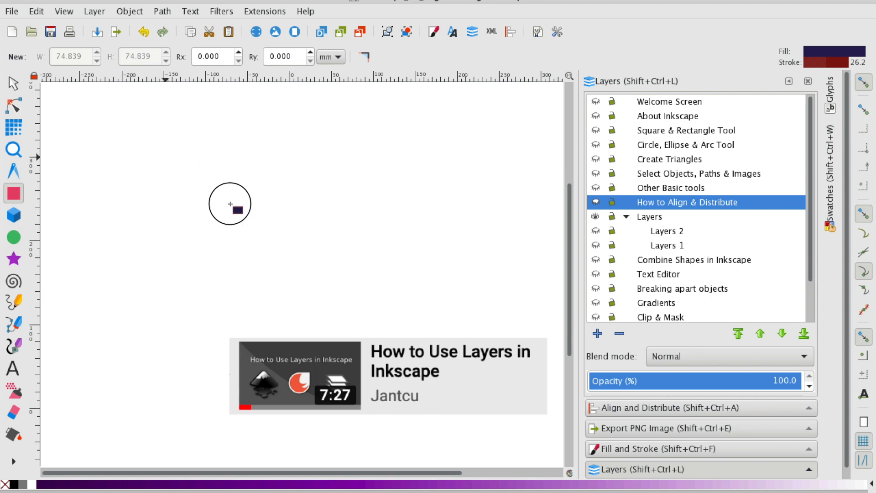
click(678, 213)
drag(216, 158, 340, 249)
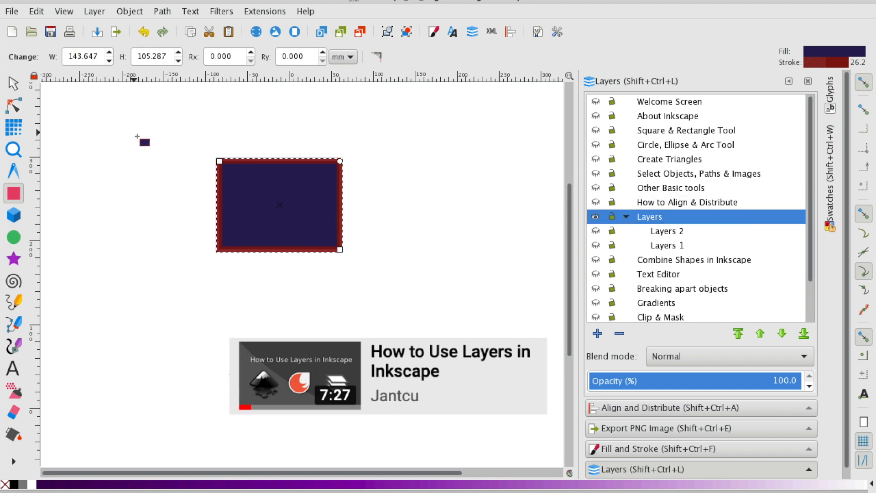
Step: Open the rectangle's fill and stroke settings and set its stroke color hue to 98
click(650, 449)
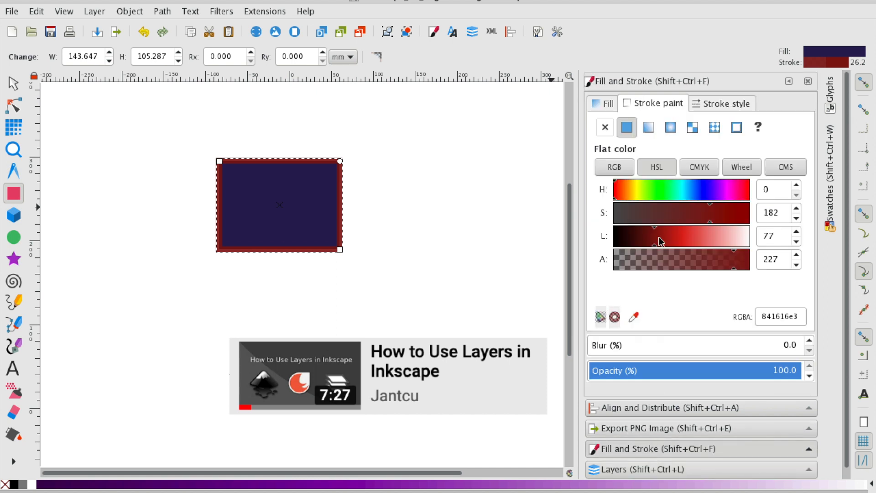
click(599, 102)
click(643, 102)
click(666, 199)
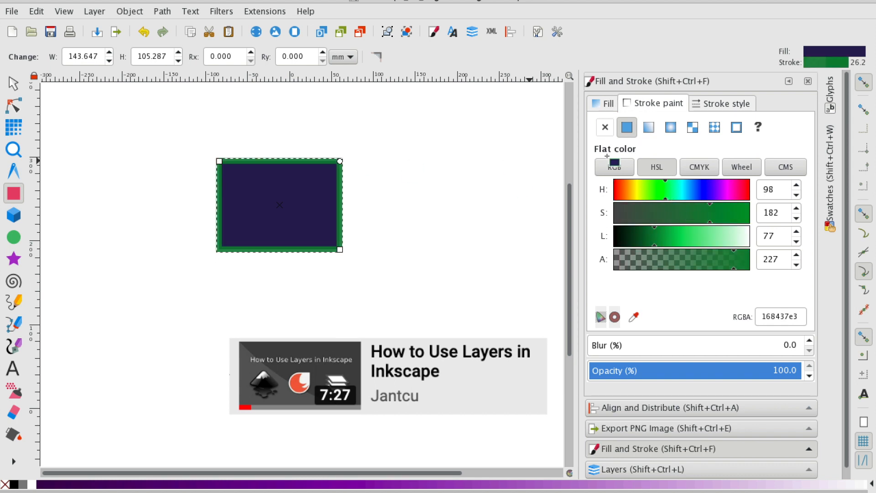
Step: Give the rectangle a light green fill with hue 68 and lightness 136, and remove its stroke paint
click(604, 105)
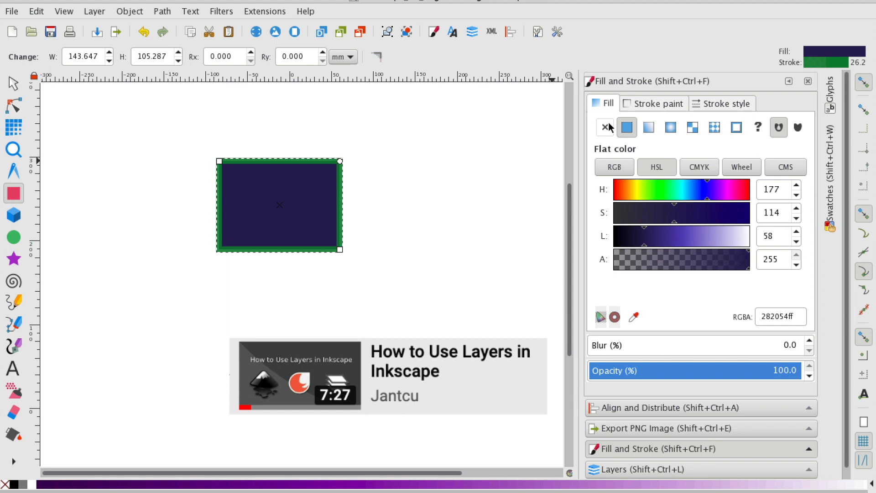
click(652, 189)
click(703, 190)
drag(703, 190, 653, 190)
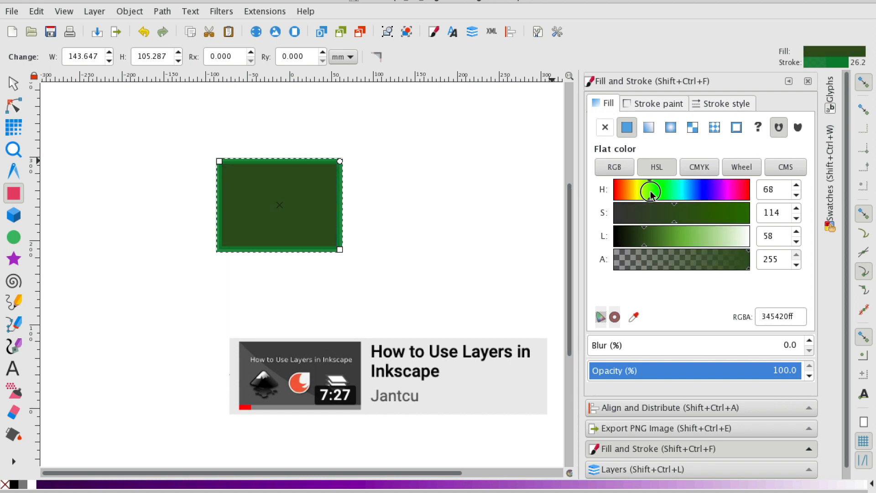
click(687, 237)
click(638, 105)
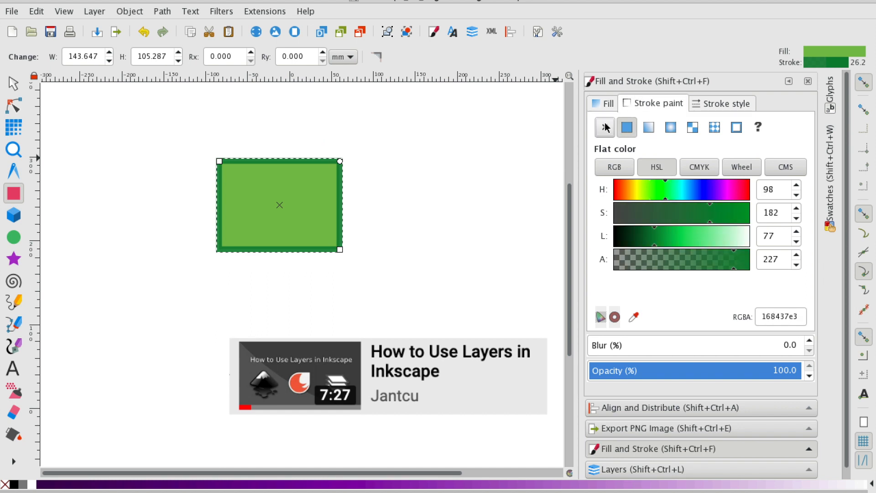
click(605, 127)
click(13, 83)
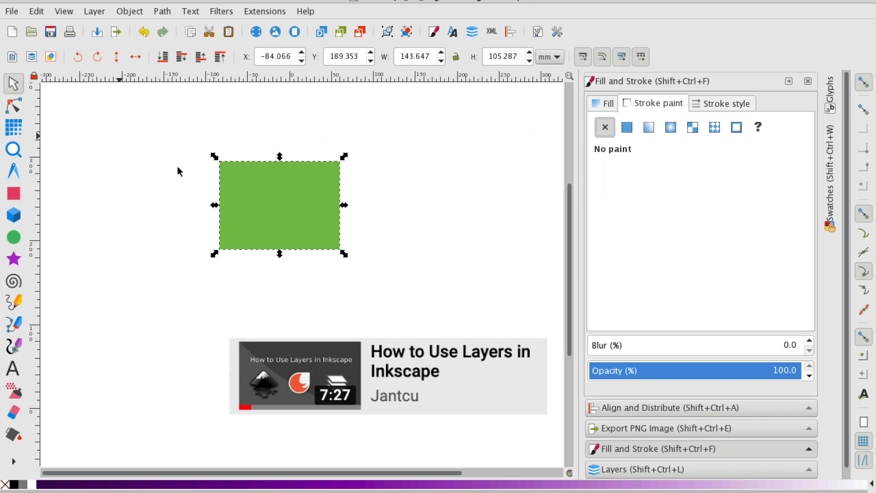
Step: Duplicate the green rectangle and place the copy just to the right of the original
click(262, 215)
click(261, 212)
key(ctrl+d)
drag(297, 221, 443, 214)
click(444, 261)
click(448, 228)
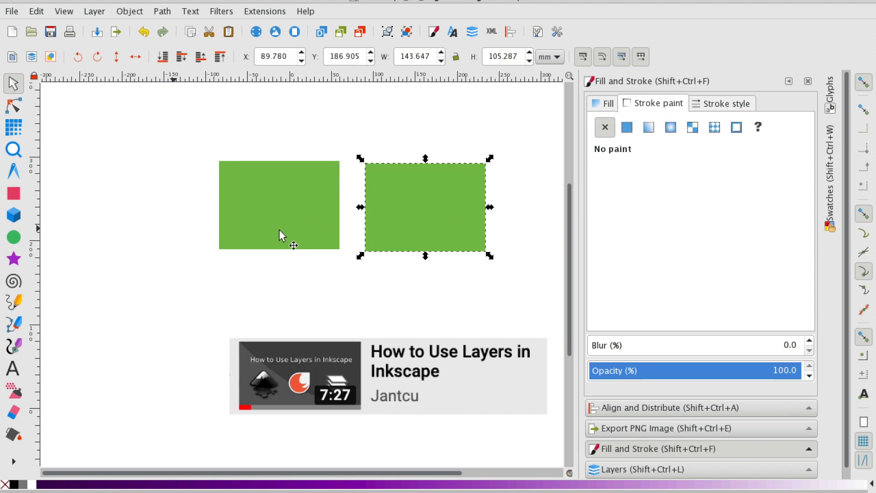
Step: Change the copied rectangle's fill to blue with hue 161 and deselect it
click(604, 104)
click(700, 190)
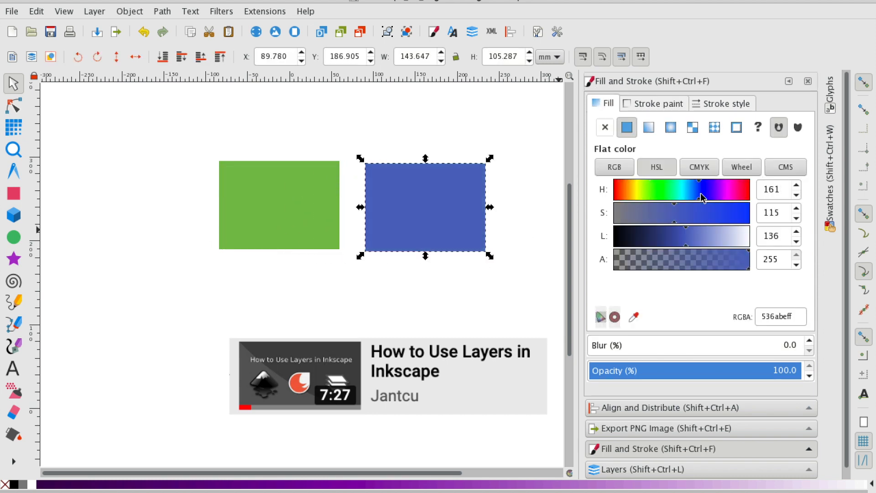
click(497, 218)
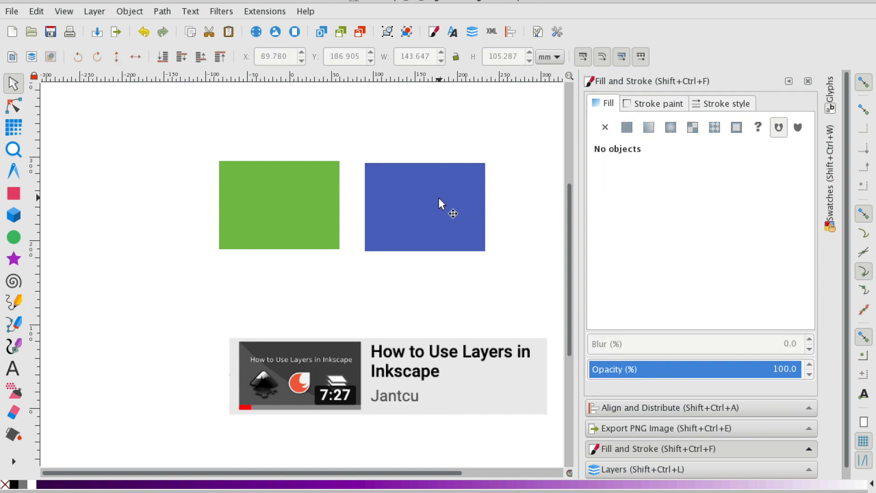
Step: Move the blue rectangle over the lower-left part of the green one and lower it to the bottom of the stack
click(277, 190)
drag(465, 215, 482, 194)
drag(439, 175, 451, 218)
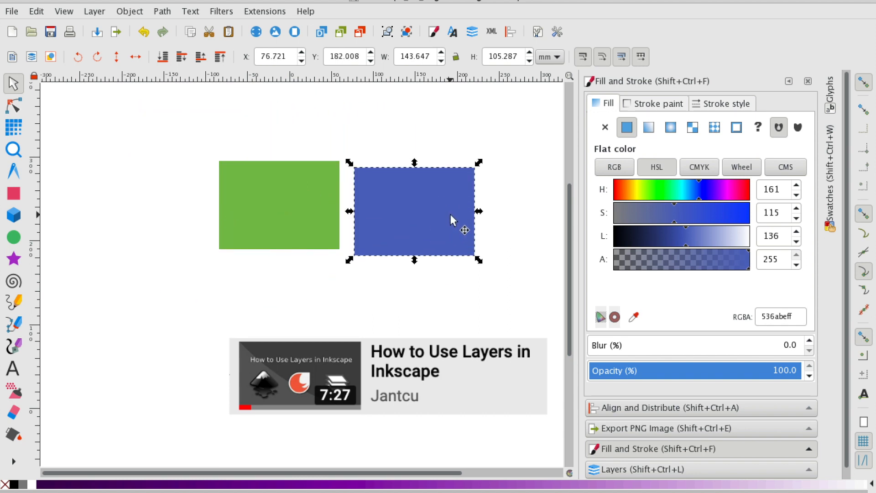
drag(426, 170, 456, 188)
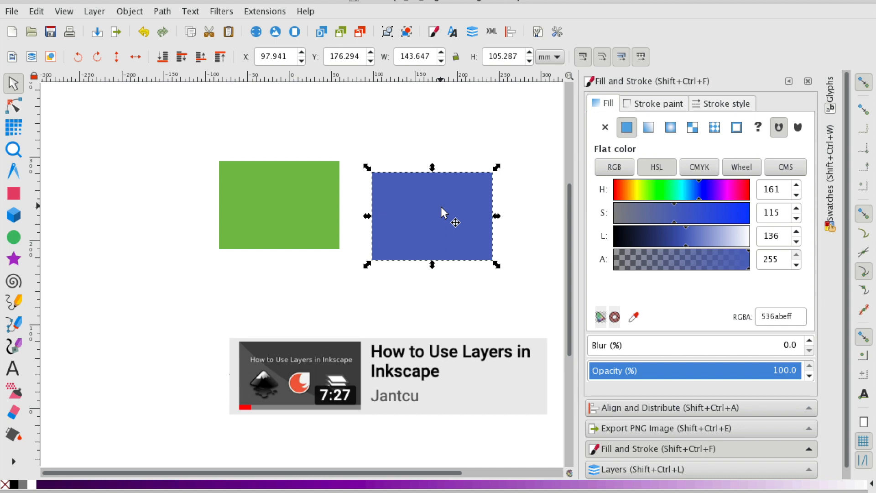
drag(445, 219, 258, 221)
drag(289, 258, 281, 237)
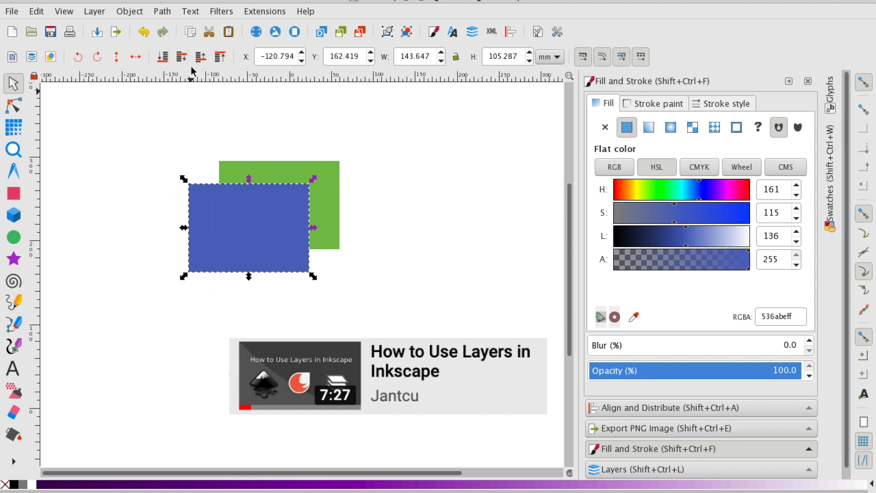
click(163, 57)
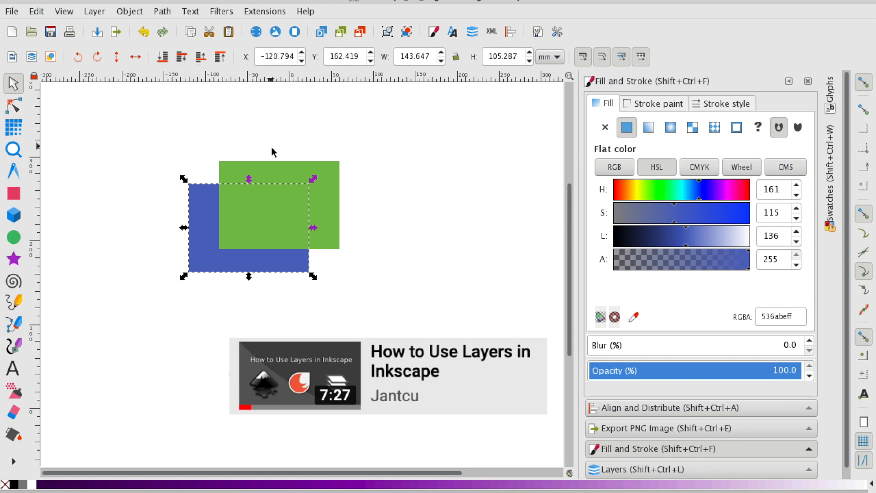
Step: Draw two purple rectangles with fill hue 201 on either side of the green one, about 89 by 63 mm and about 104 by 82 mm
click(14, 193)
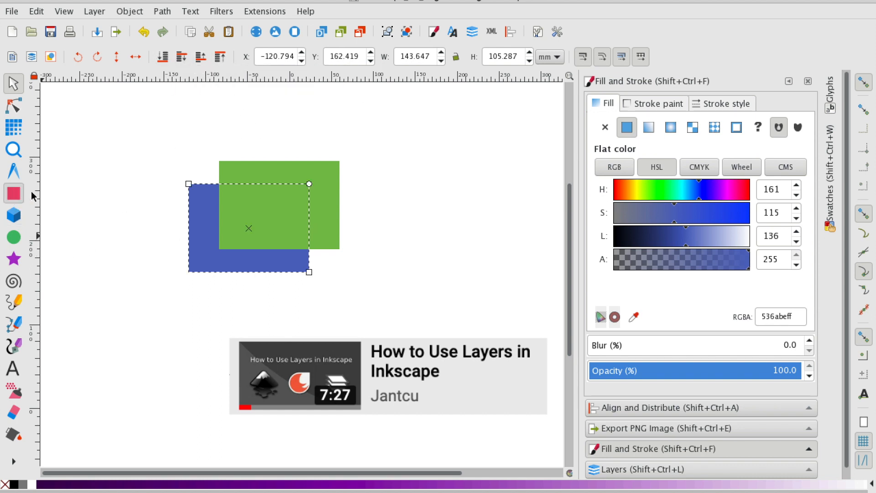
drag(115, 131, 189, 183)
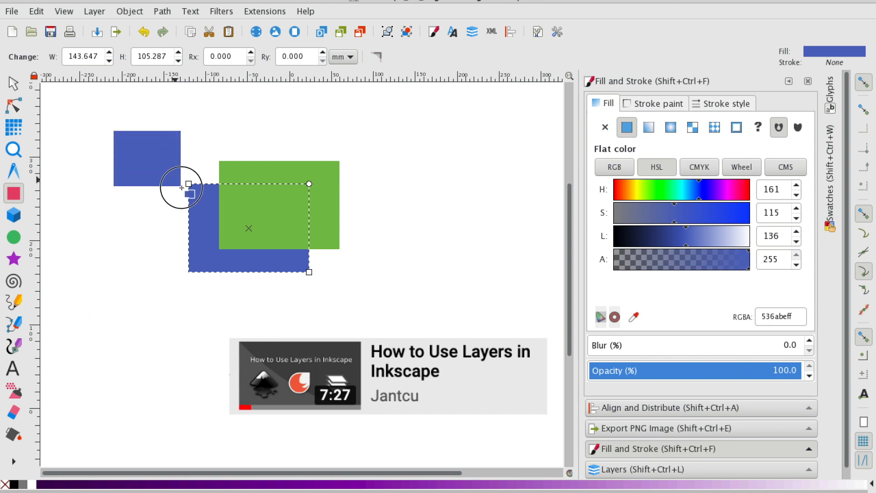
click(720, 197)
drag(377, 121, 465, 190)
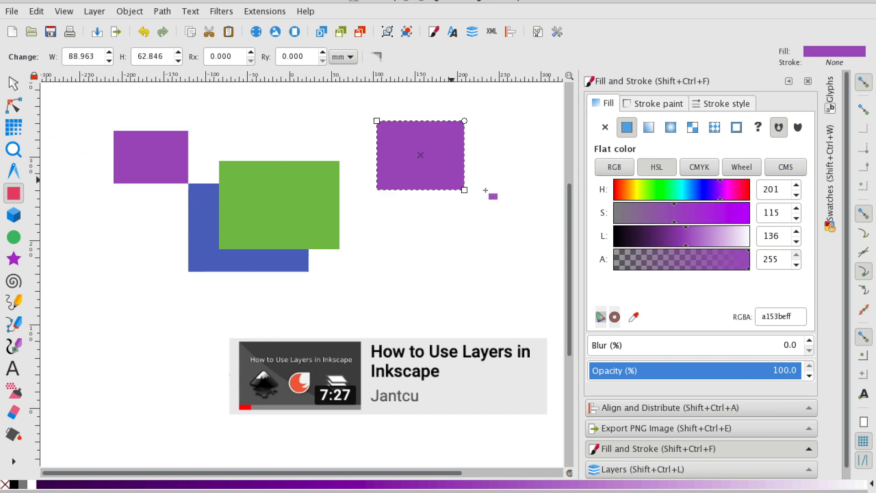
Step: Move the larger purple rectangle over the green rectangle's upper edge and set its fill hue to 210
click(667, 191)
click(13, 83)
drag(383, 164, 272, 147)
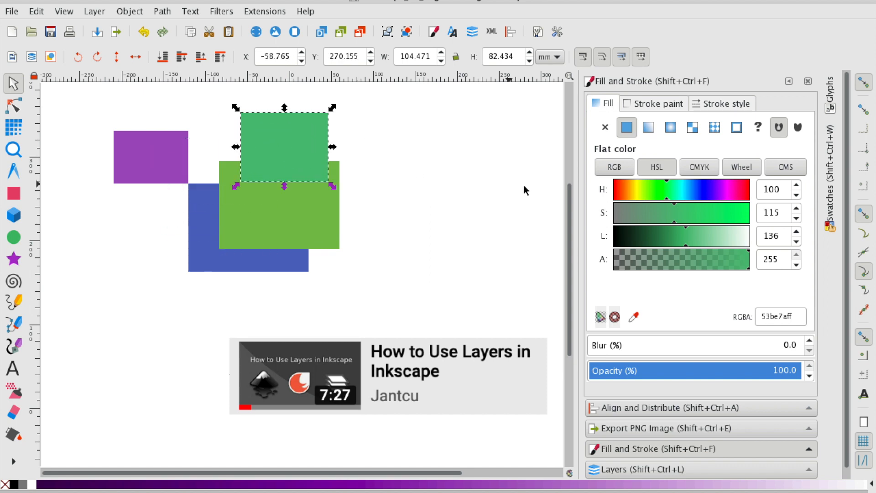
click(726, 194)
Step: Set the small purple rectangle's fill hue to 8 and move it across the larger purple rectangle's right edge
click(185, 146)
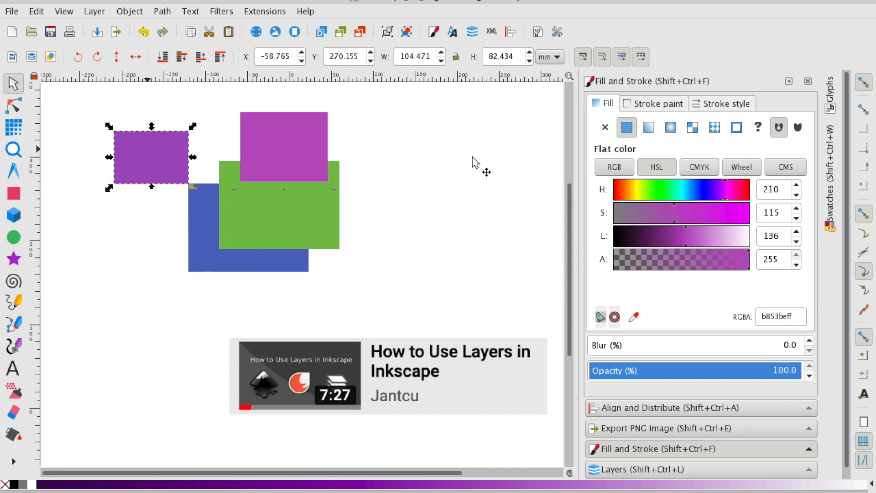
click(617, 189)
drag(183, 161, 356, 135)
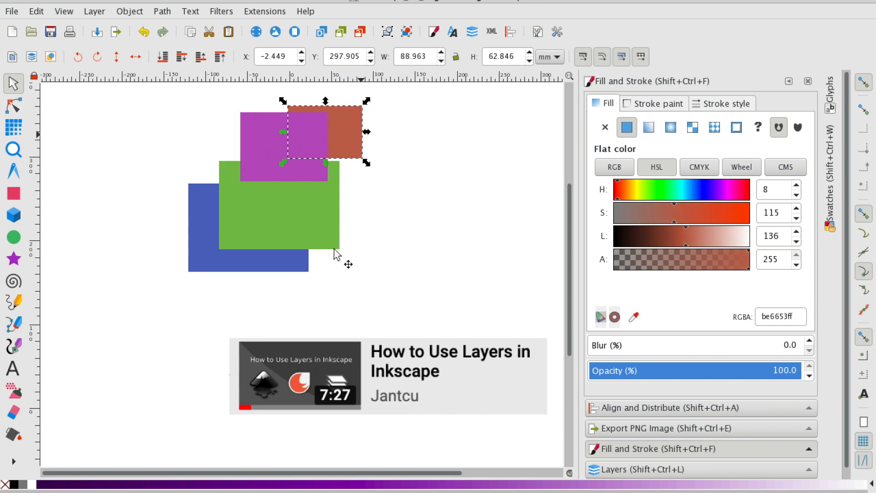
Step: Raise the small red rectangle to the top of the stack and shift it slightly down and right
click(220, 56)
click(392, 151)
click(314, 219)
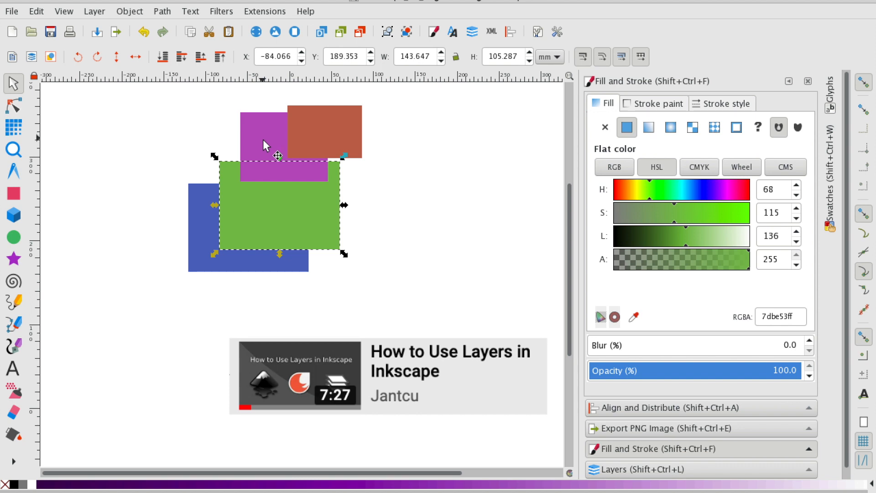
click(330, 141)
drag(340, 116, 348, 139)
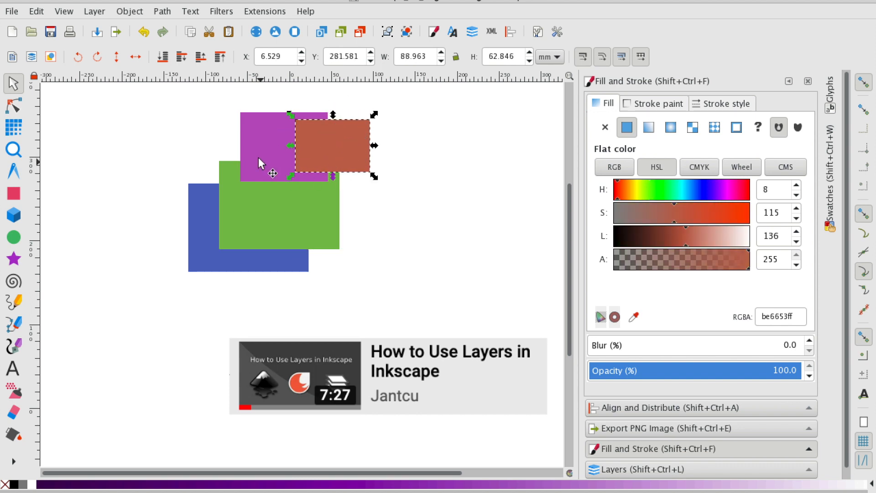
Step: Raise the green rectangle one level and move it up and left so it overlaps the purple one
click(267, 162)
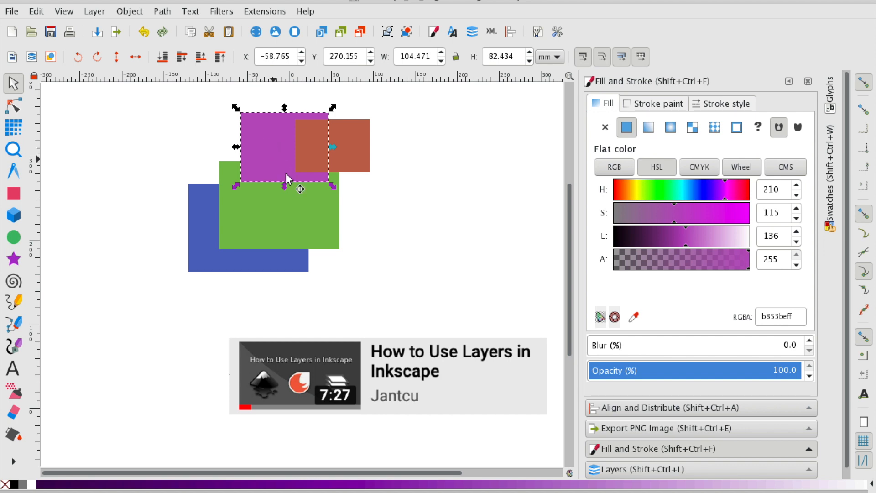
click(319, 238)
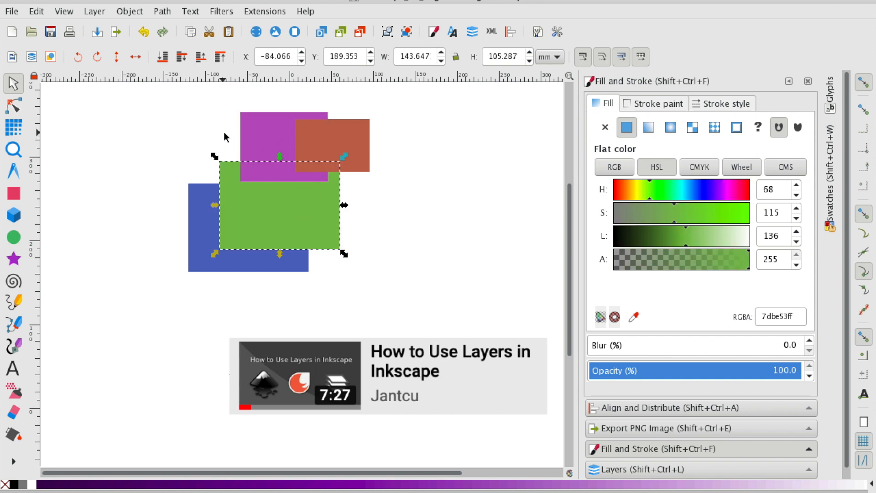
click(203, 61)
click(261, 175)
drag(261, 175, 247, 147)
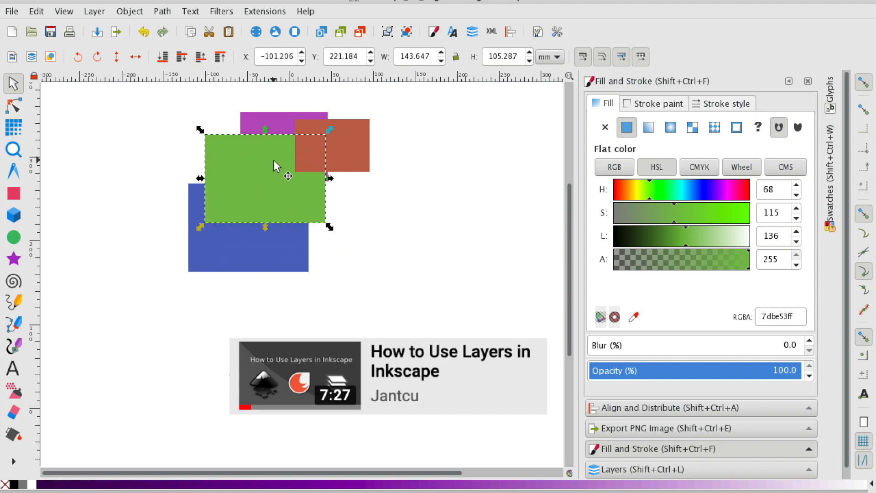
key(Escape)
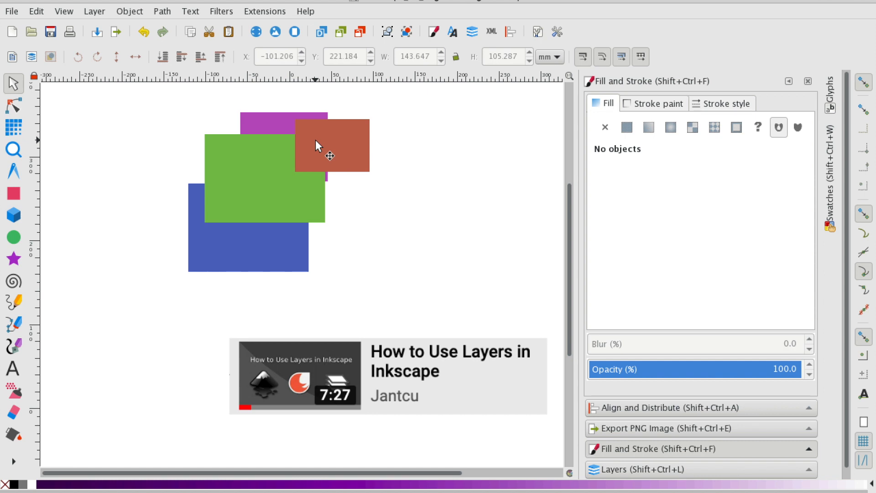
Step: Reopen the layer list, hide the Layers layer and show the Combine Shapes in Inkscape layer
click(678, 475)
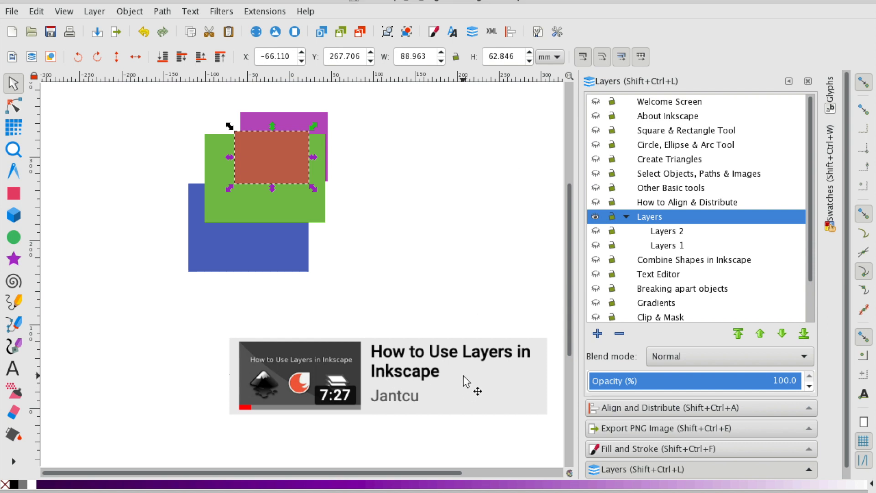
click(441, 307)
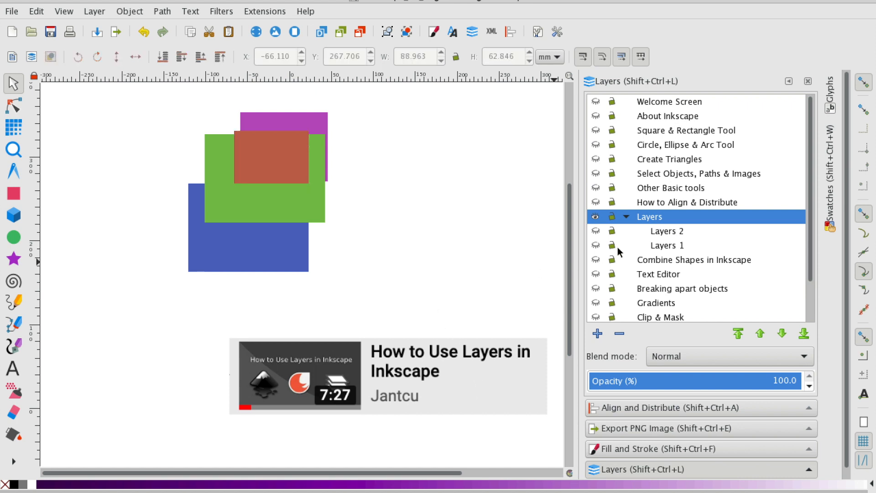
click(595, 216)
click(596, 217)
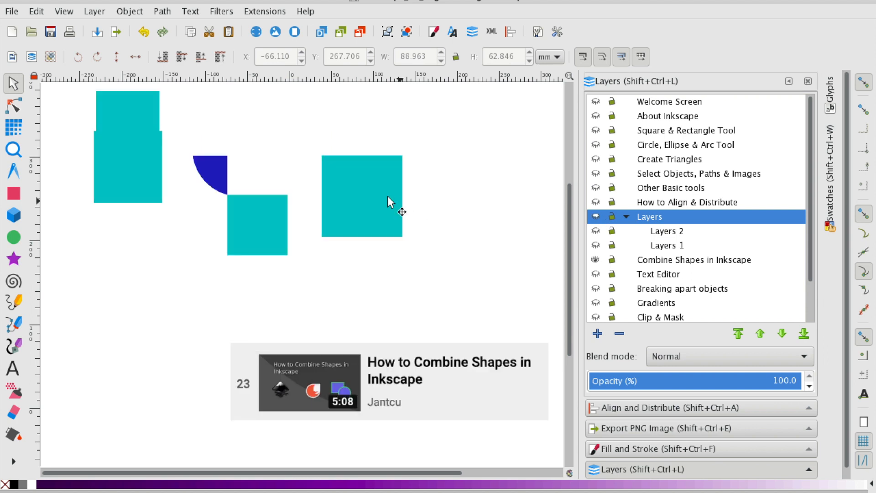
Step: Snap the large teal square against the smaller one's right side and merge both with Union, moving the merged shape slightly up and right
drag(392, 204, 345, 207)
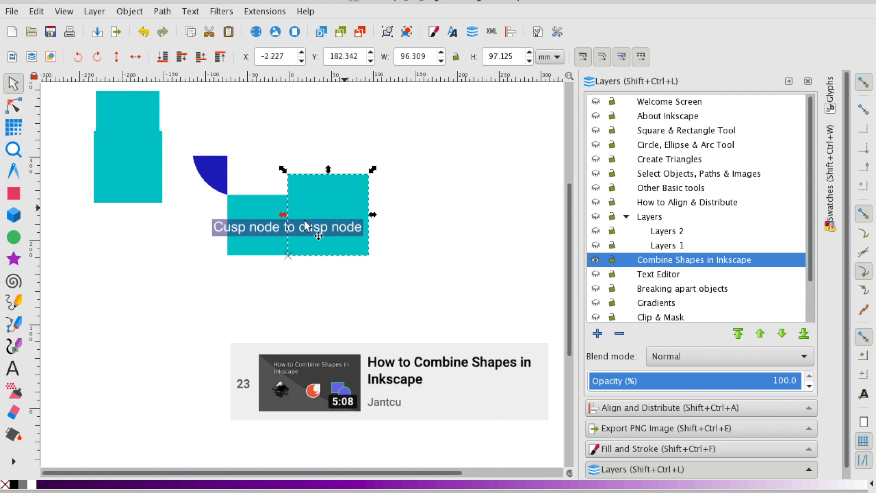
click(252, 233)
shift+click(331, 237)
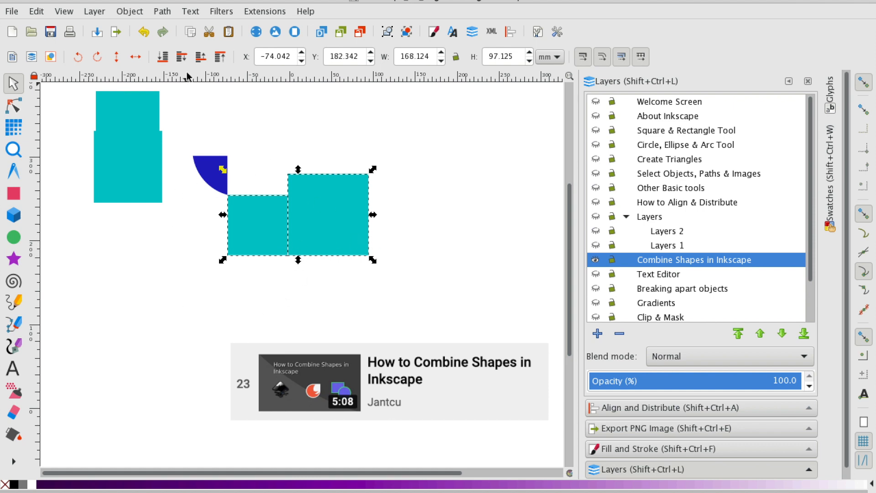
click(162, 11)
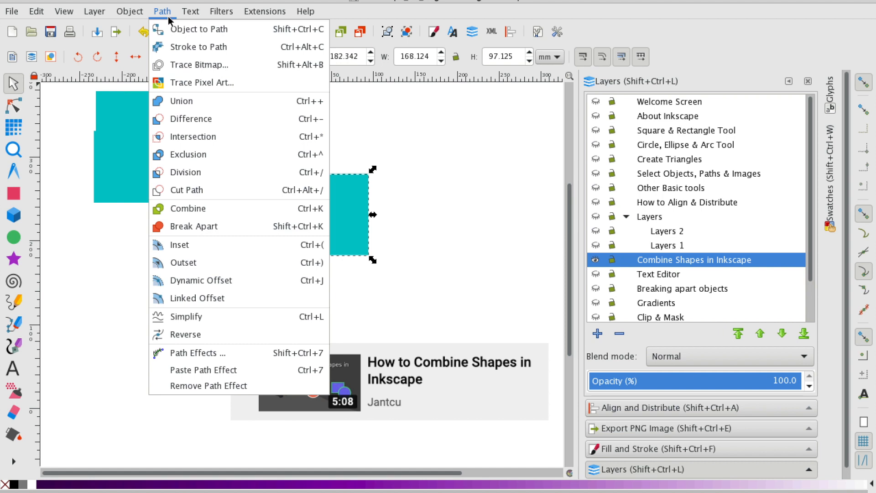
click(207, 118)
click(445, 236)
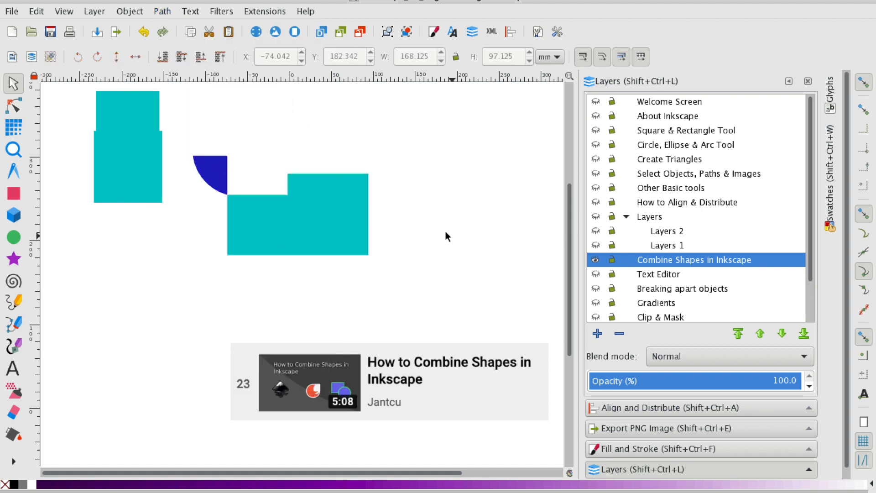
drag(320, 216, 338, 175)
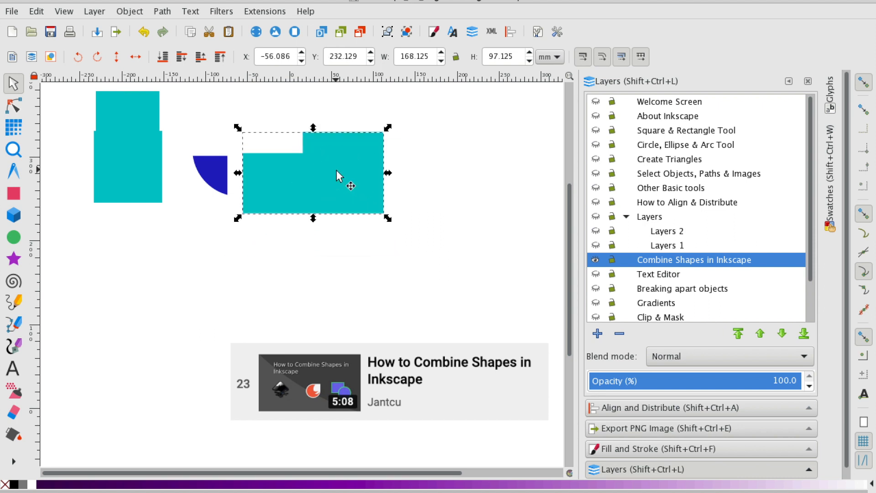
Step: Hide the Combine Shapes in Inkscape layer, show the Text Editor layer and activate the Text tool
click(595, 261)
click(595, 274)
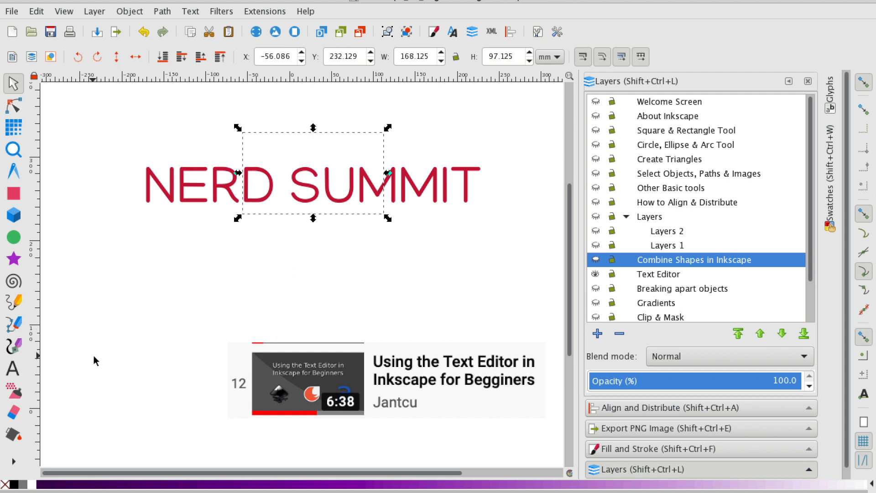
click(15, 376)
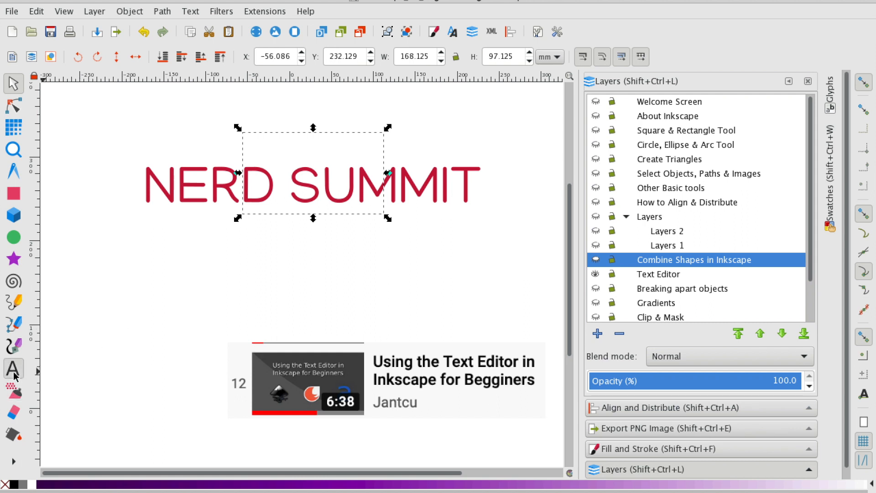
Step: On the Text Editor layer, draw a text frame below NERD SUMMIT and enter "dfdfdfdfdfdf"
click(226, 254)
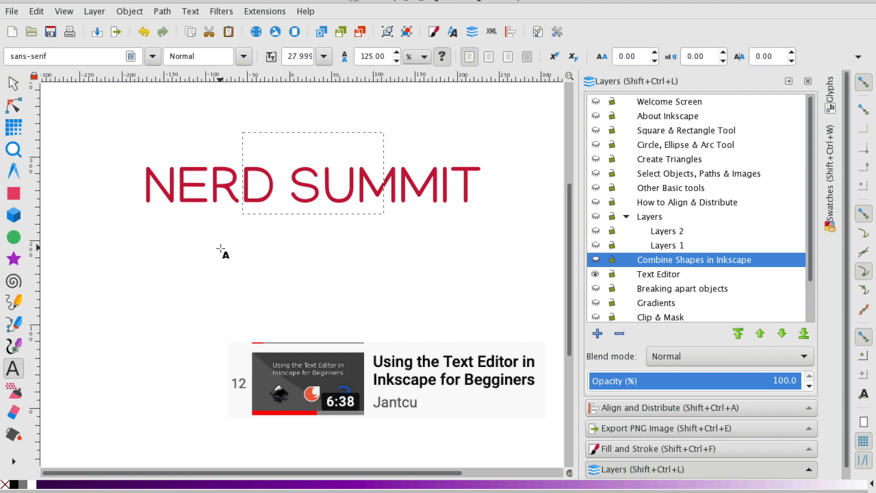
click(657, 274)
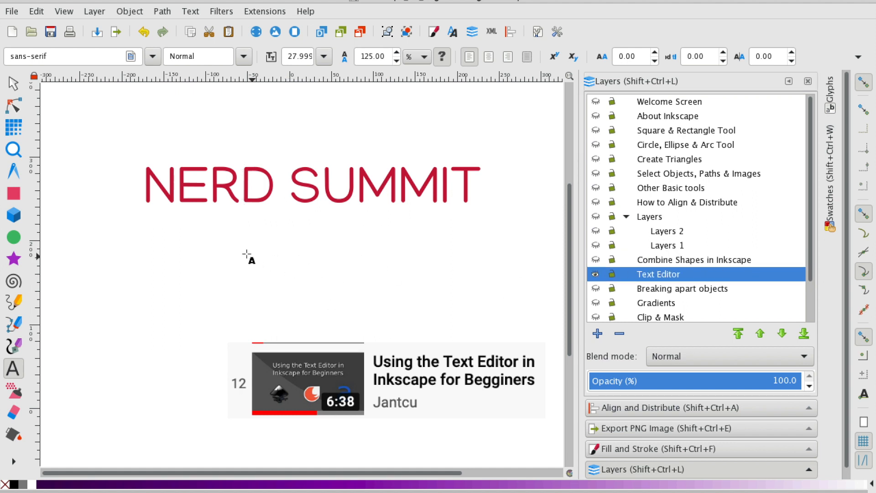
drag(215, 245, 395, 302)
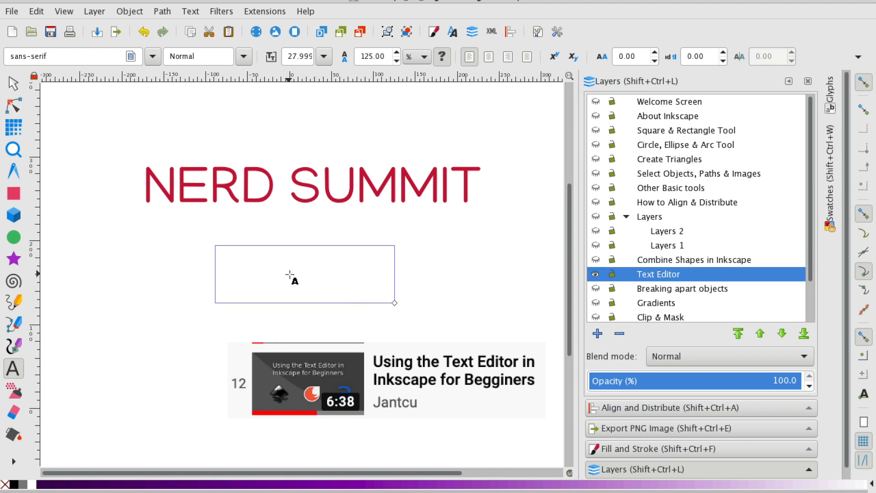
text(dfdfdfdfdfdf)
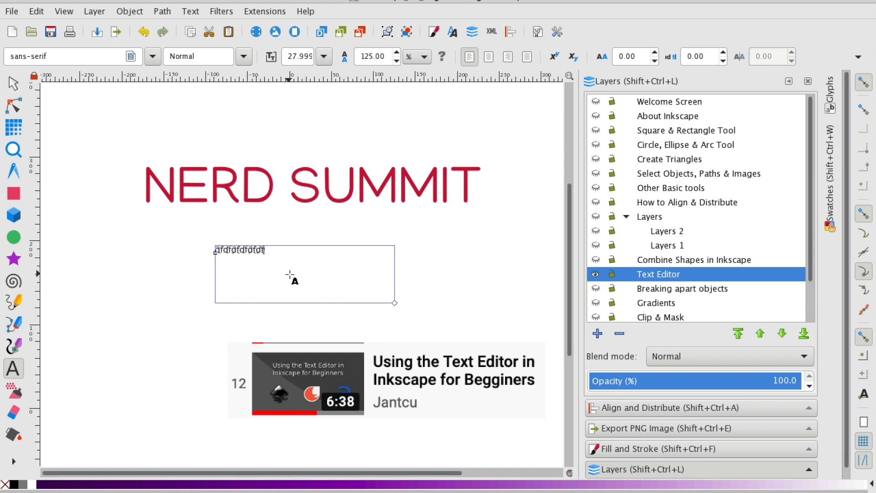
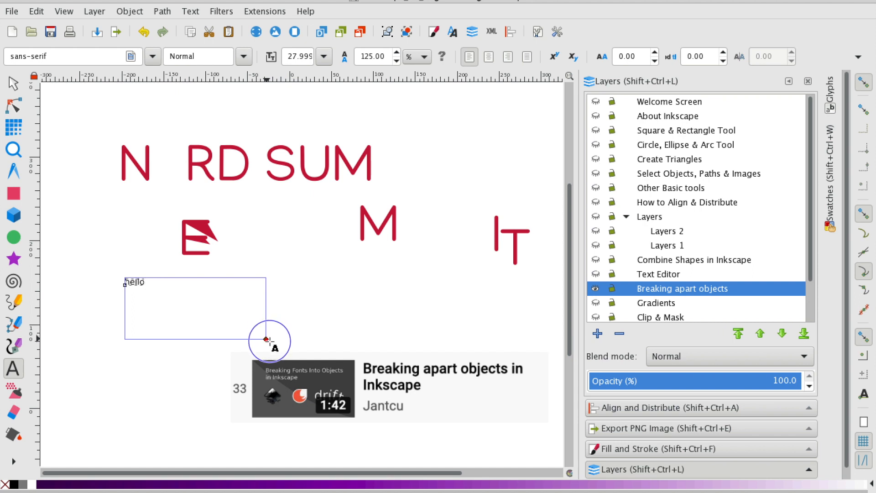
Step: Enlarge the hello text to about 175 by 60 mm and convert it with Object to Path
click(12, 83)
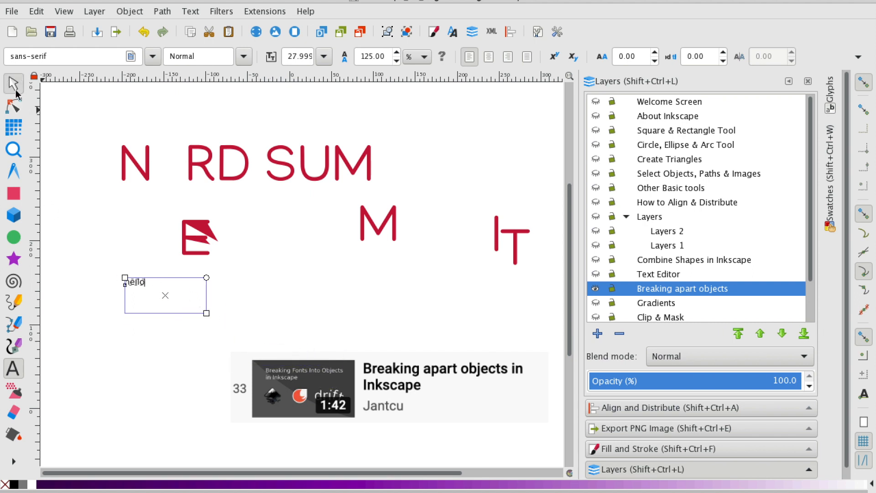
drag(149, 293, 275, 343)
click(14, 106)
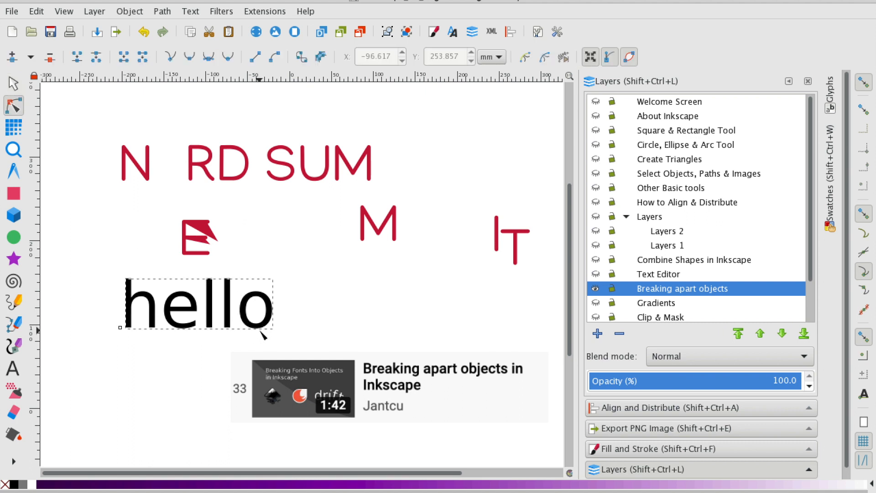
click(143, 11)
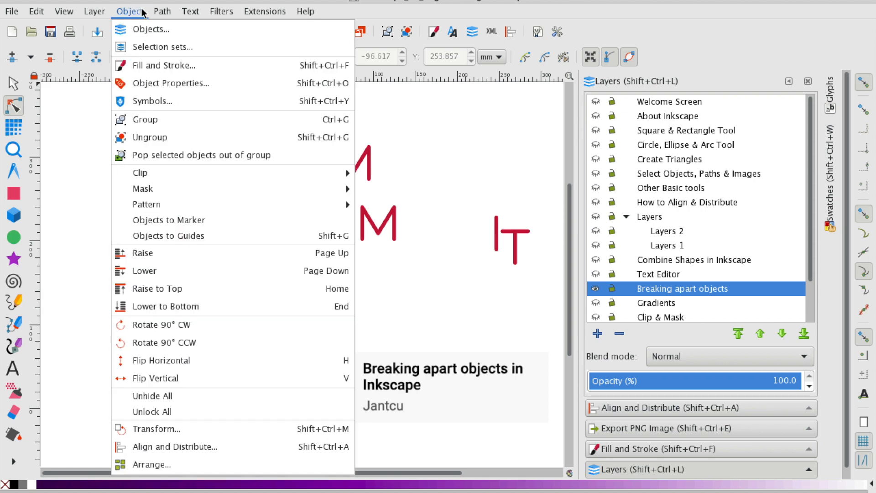
mouse_move(161, 9)
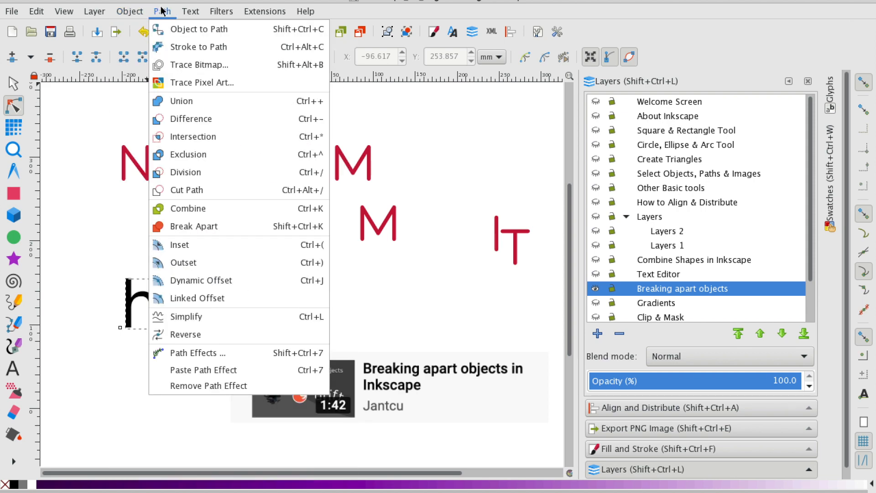
click(195, 33)
Step: Examine the path nodes of the individual letters in the converted hello text
click(260, 323)
click(227, 302)
click(207, 307)
click(181, 309)
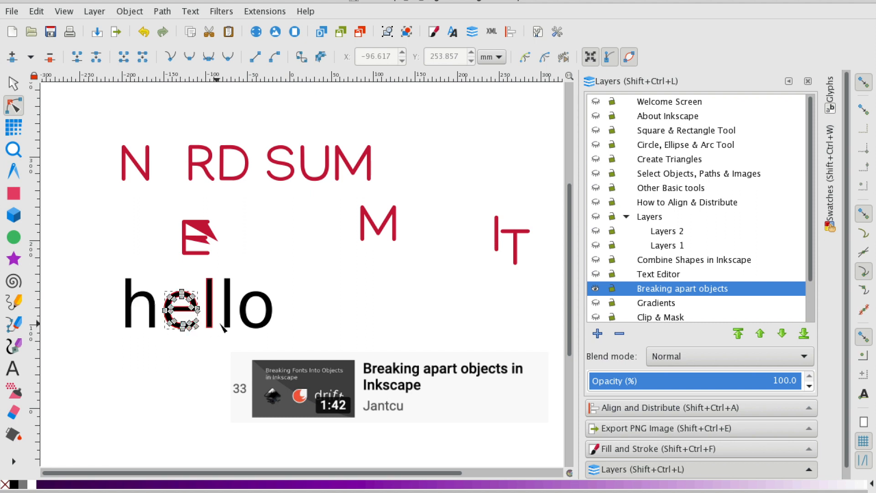
click(245, 307)
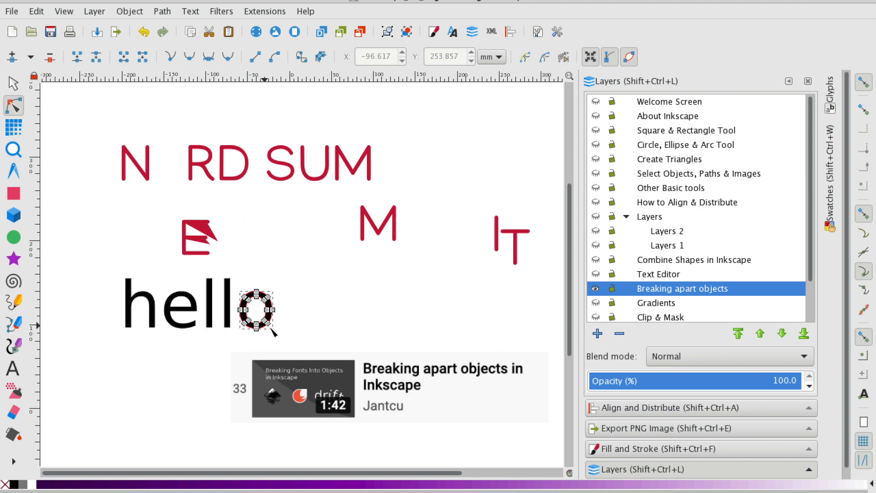
Step: Ungroup the converted hello text into separate letters and clear the selection
click(12, 82)
click(200, 325)
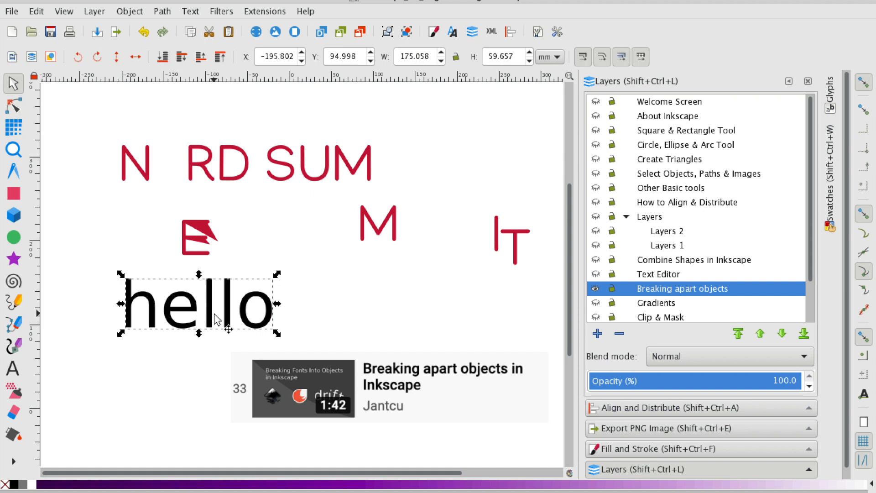
right_click(216, 320)
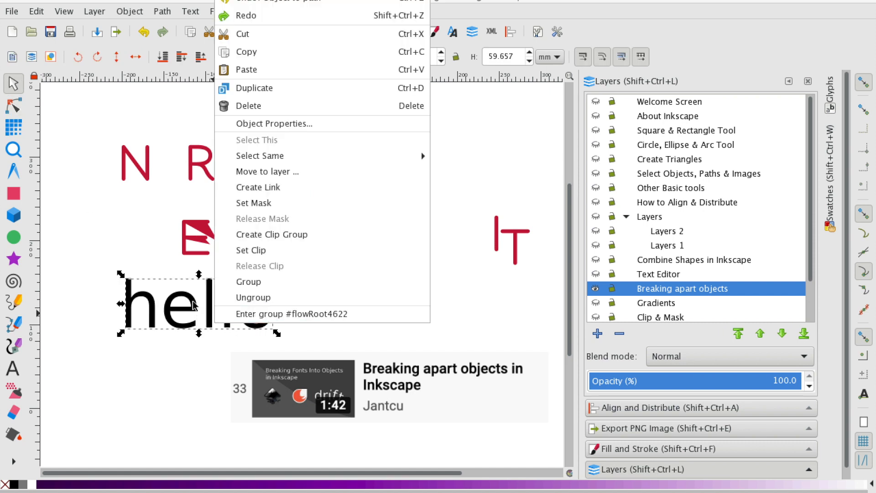
click(251, 297)
click(196, 354)
Step: Spread the letters apart: move the e down, the h up and left, and the first l left
click(184, 330)
drag(185, 332, 172, 401)
drag(127, 294, 85, 260)
drag(210, 305, 165, 299)
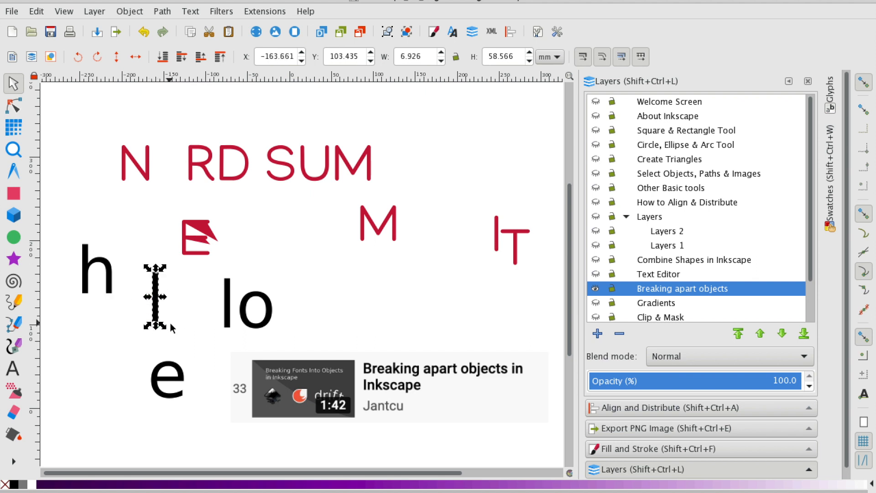
Step: Draw two rectangles, about 82 by 75 mm and 101 by 73 mm, below the M and snap the second against the first one's upper right corner
click(14, 194)
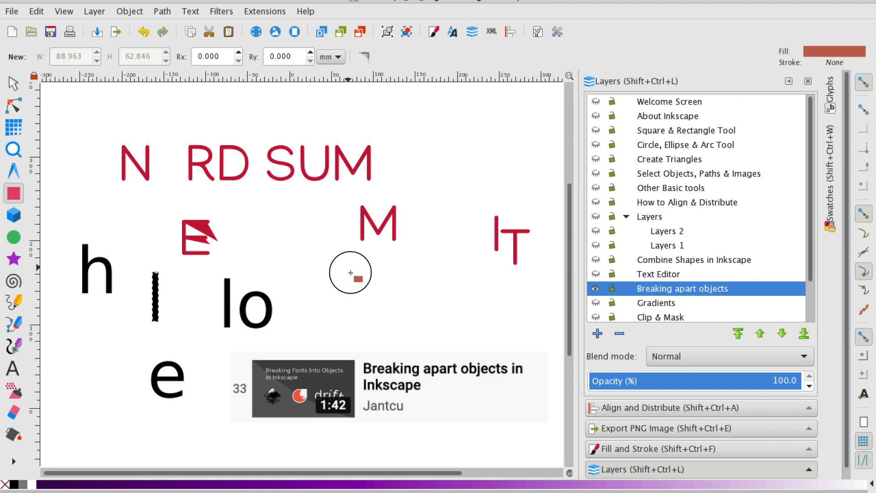
drag(348, 268, 416, 331)
drag(432, 276, 517, 337)
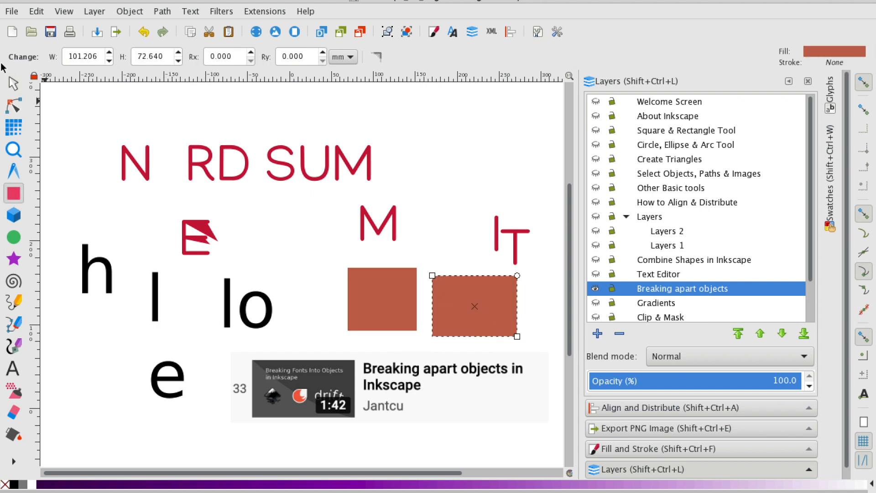
click(13, 84)
drag(456, 292, 441, 285)
Step: Try Break Apart on the left rectangle alone
click(380, 285)
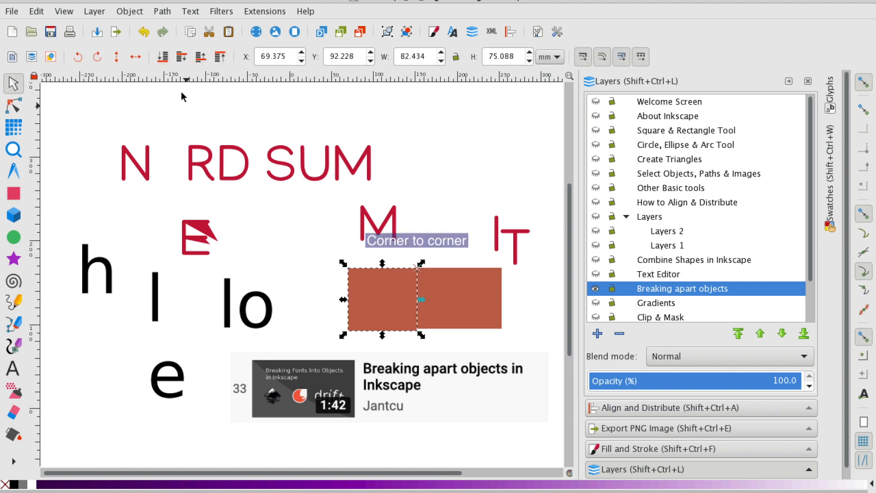
click(167, 15)
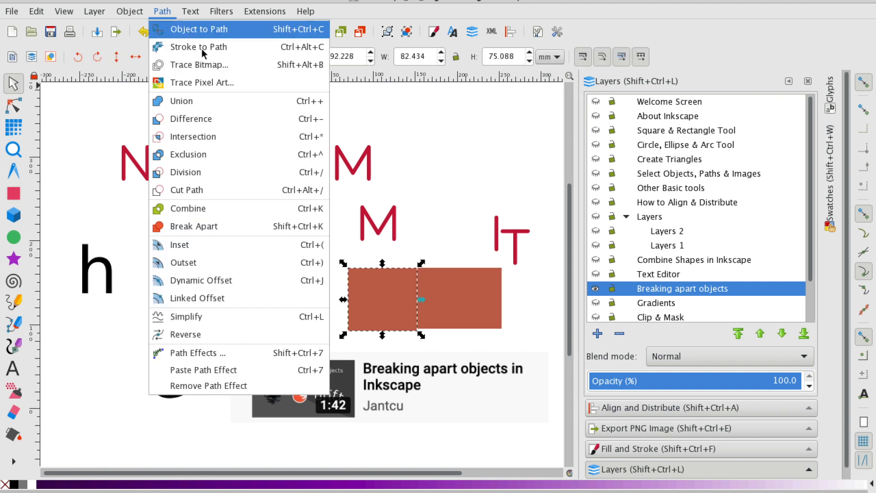
click(192, 227)
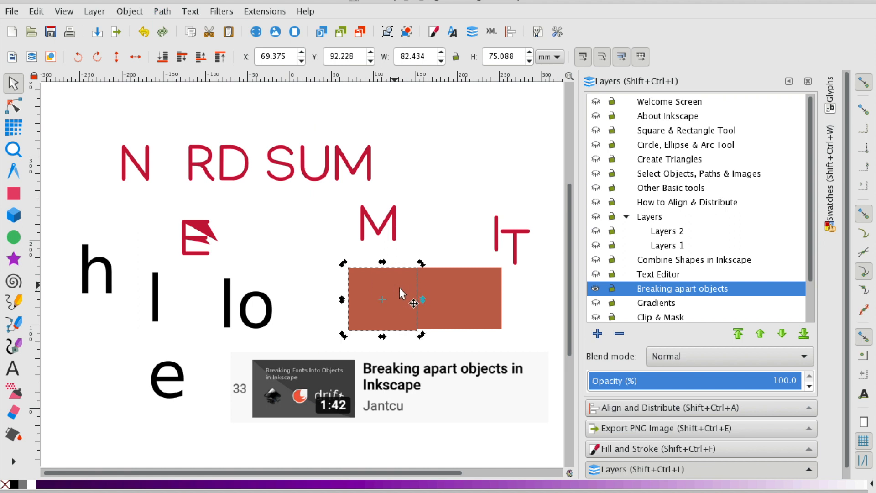
Step: Merge both adjoining rectangles with Combine and move the combined shape slightly down and left
shift+click(482, 307)
click(172, 15)
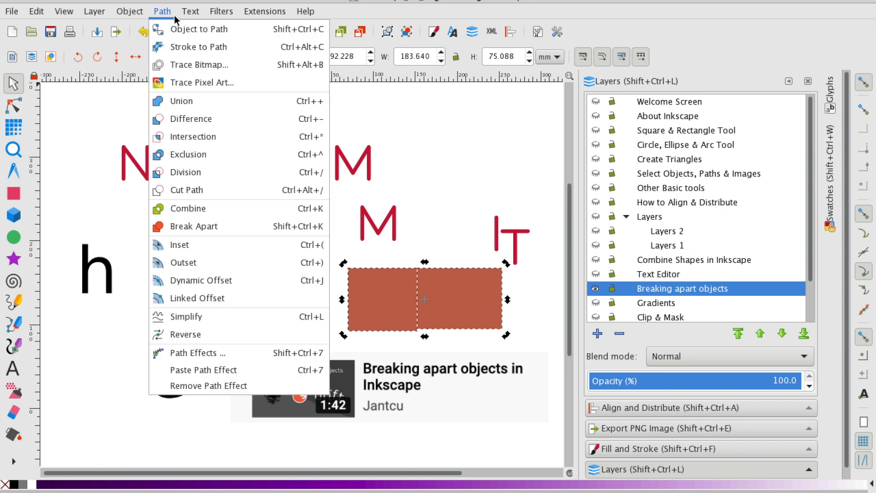
click(220, 215)
drag(404, 313, 375, 300)
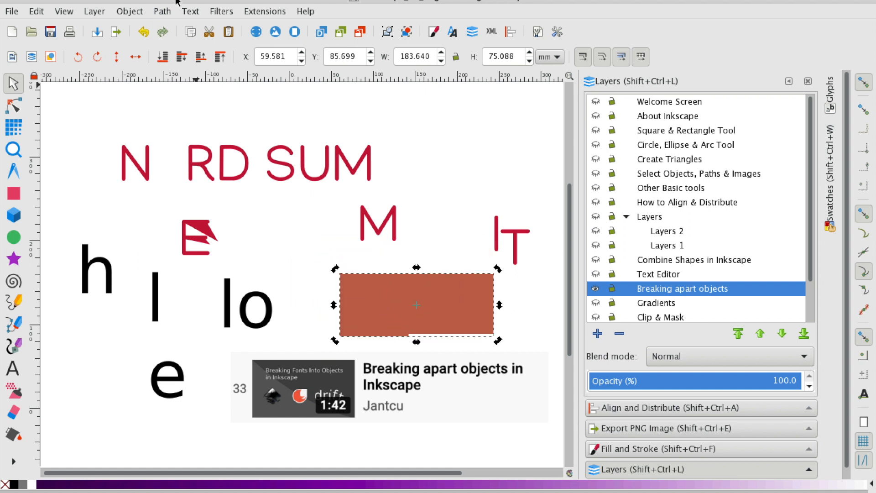
Step: Break the combined shape apart and move its two rectangles independently of each other
click(162, 11)
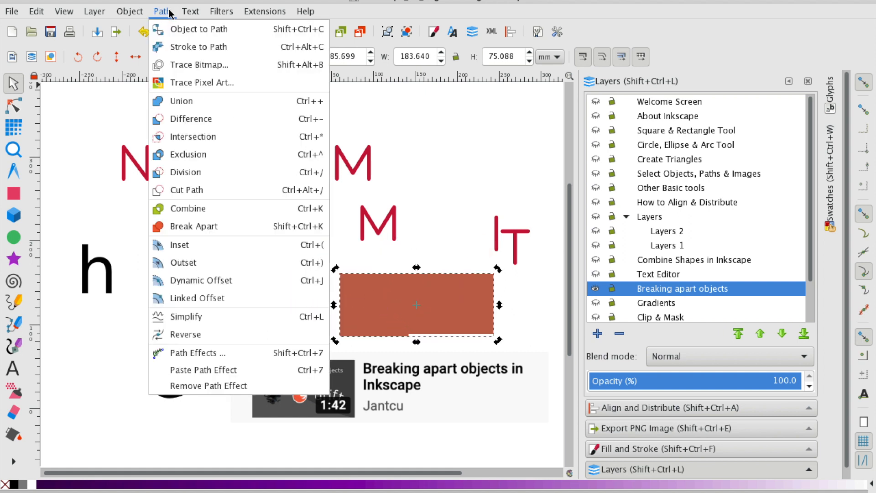
click(219, 226)
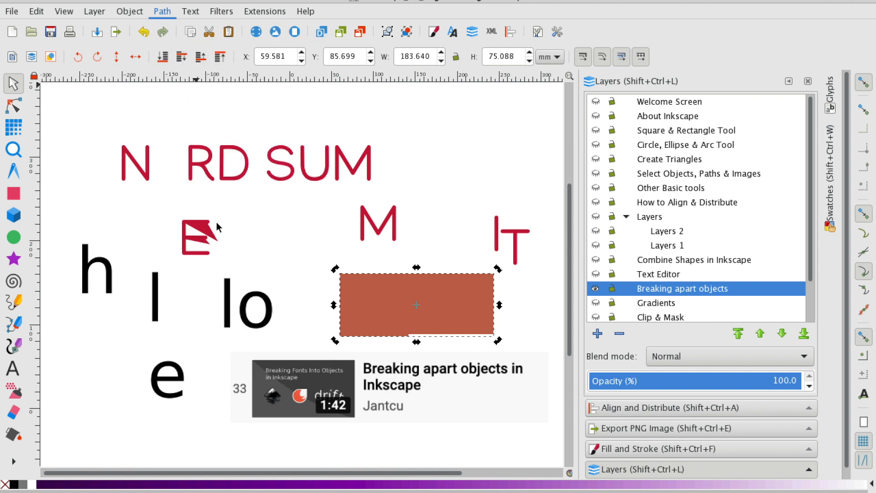
click(348, 253)
drag(368, 291, 295, 271)
drag(468, 322, 487, 301)
drag(315, 292, 383, 295)
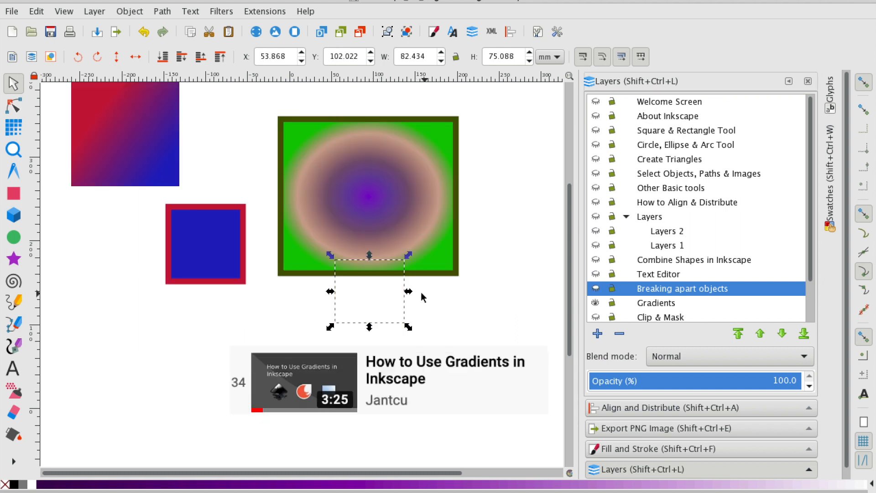
Step: View the fill settings of the radial gradient rectangle and of the blue square with the red outline
click(293, 209)
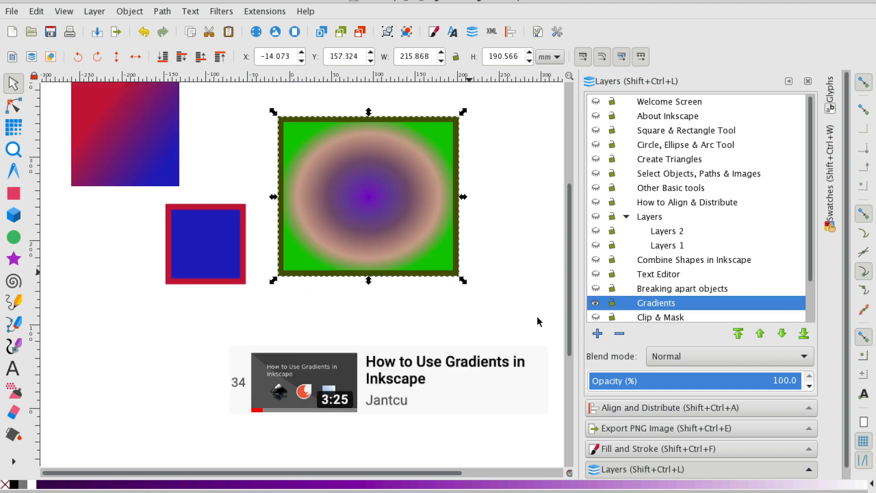
click(639, 449)
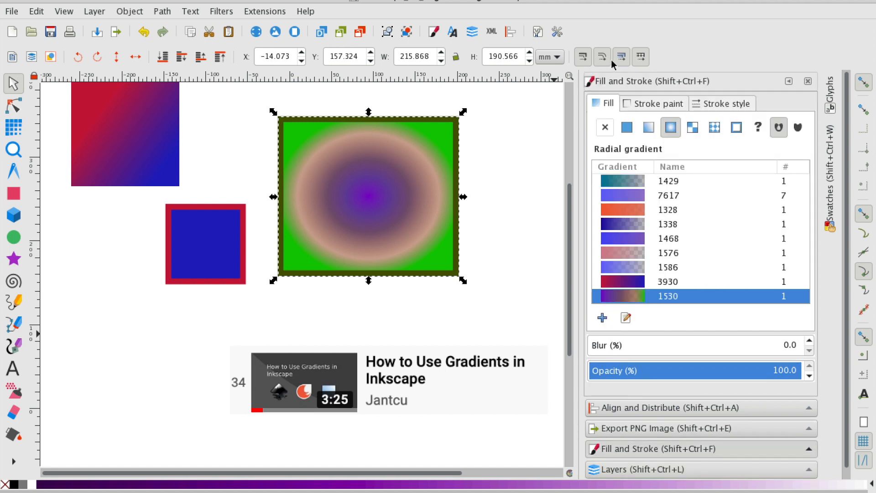
click(237, 278)
Step: Draw a rectangle about 184 by 125 mm in the empty area above the gradient samples
scroll(226, 292, up, 10)
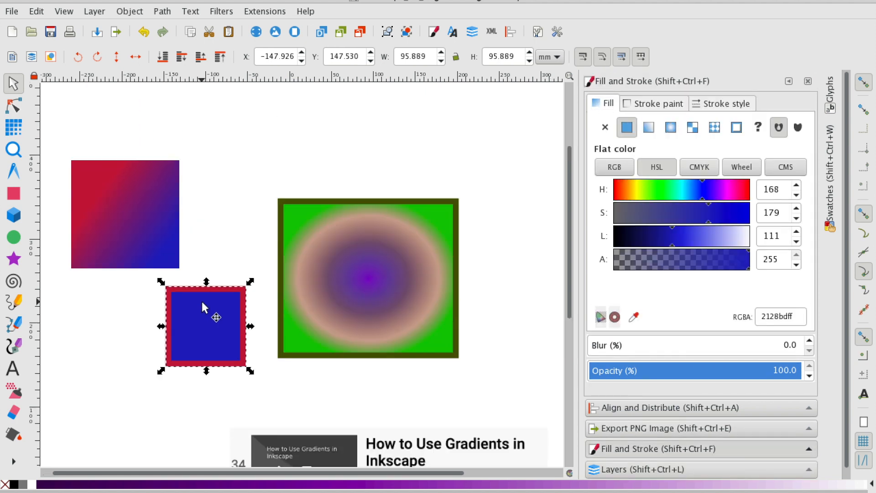
scroll(346, 269, down, 3)
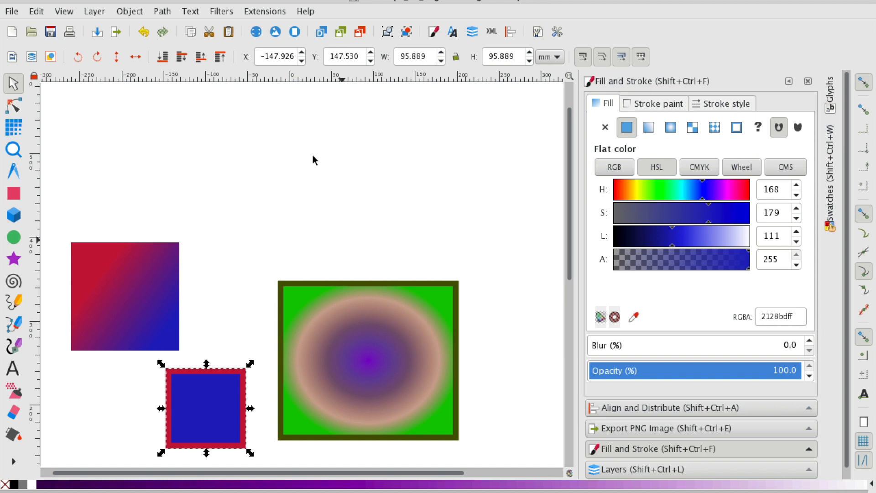
click(14, 193)
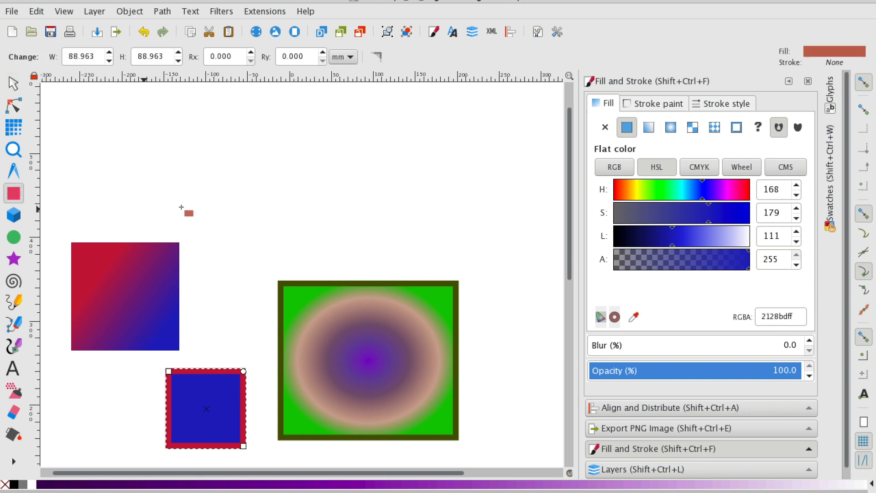
drag(196, 123, 351, 229)
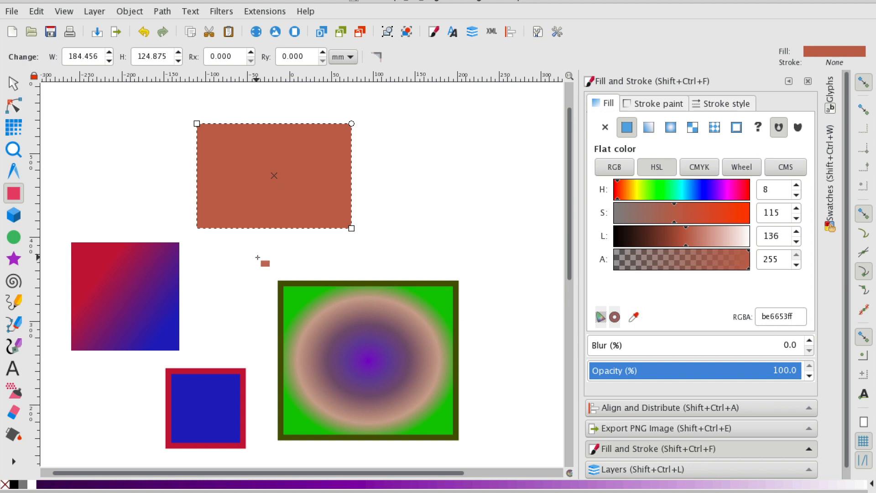
Step: Compare the RGB, HSL, CMYK, Wheel and CMS color modes for the new rectangle's flat fill
click(614, 167)
click(647, 167)
click(690, 169)
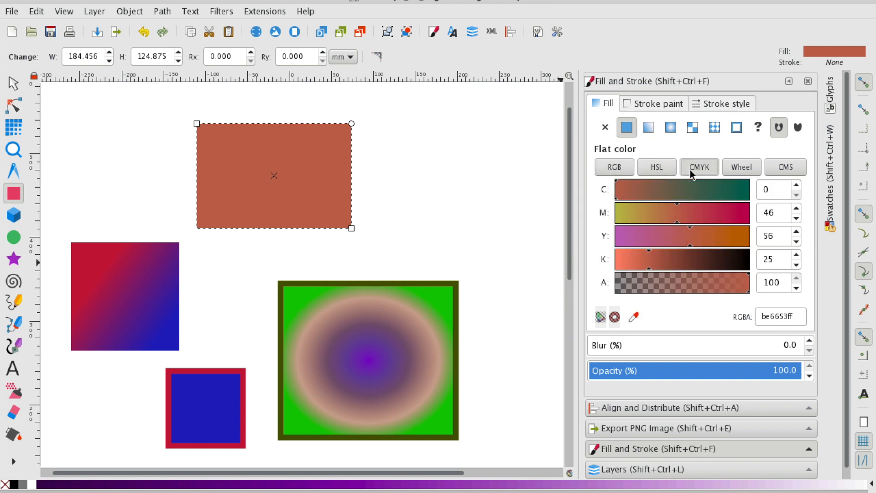
click(675, 168)
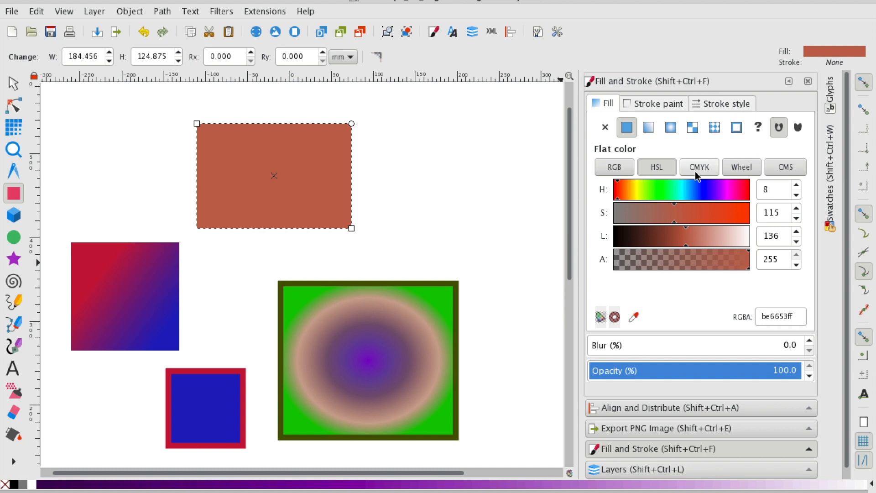
click(628, 169)
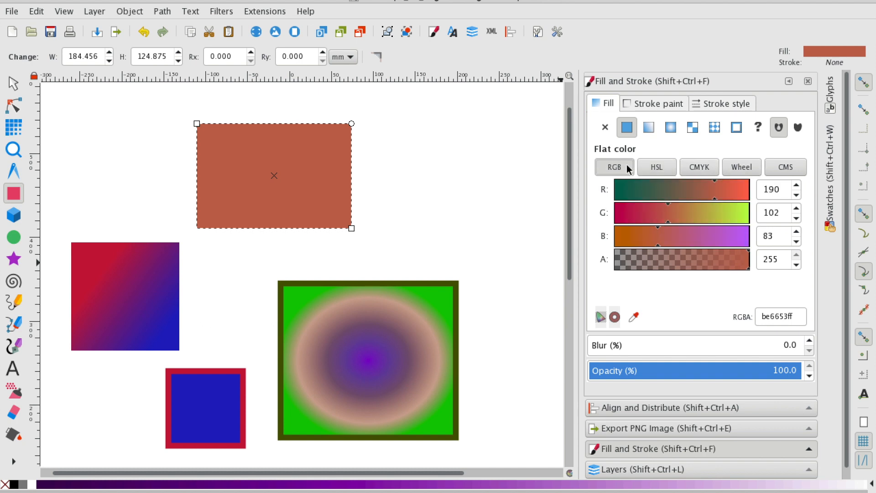
click(669, 168)
click(712, 166)
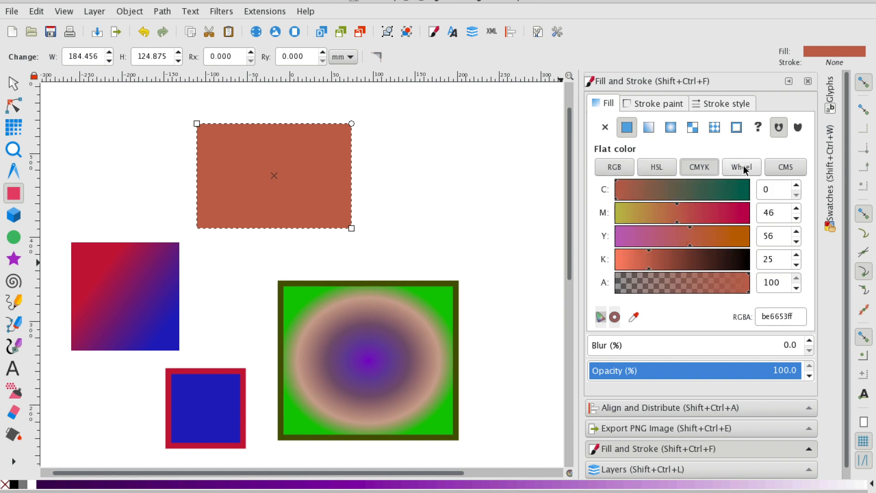
click(744, 169)
click(785, 168)
click(655, 168)
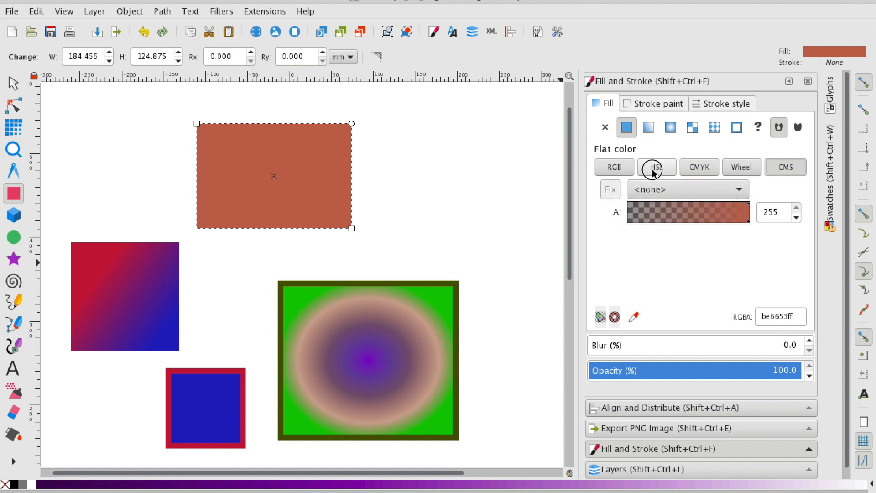
Step: Inspect the hexadecimal RGBA value of the upper rectangle's flat fill in HSL mode
click(803, 314)
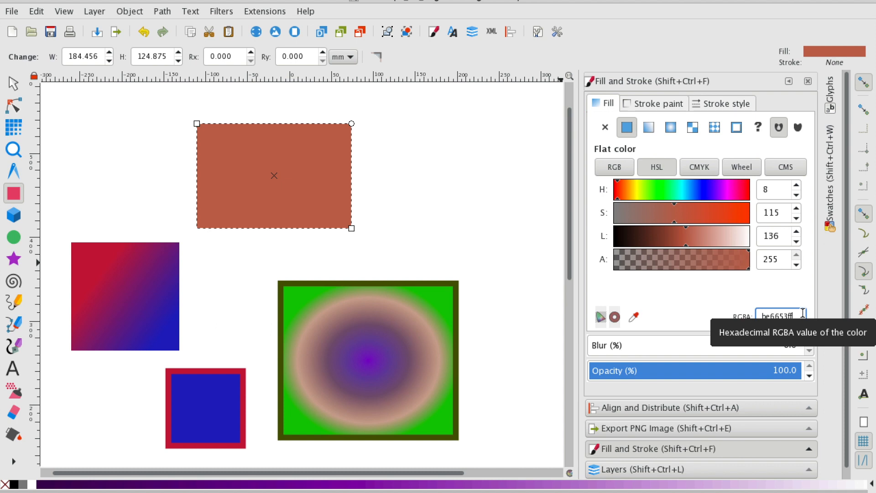
drag(796, 317, 748, 314)
right_click(781, 320)
click(798, 318)
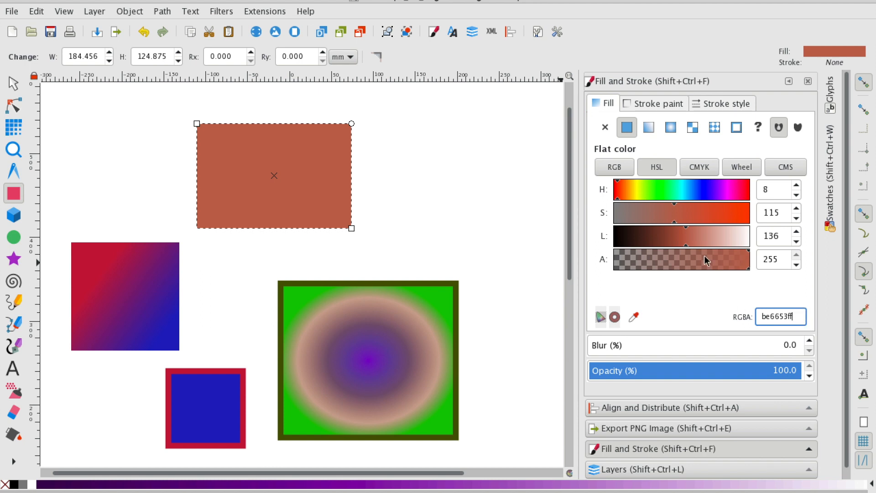
Step: Vary the rectangle's opacity, lightness, saturation and hue, ending on a light green flat fill of H 86, S 154, L 187, A 255
drag(714, 262, 685, 269)
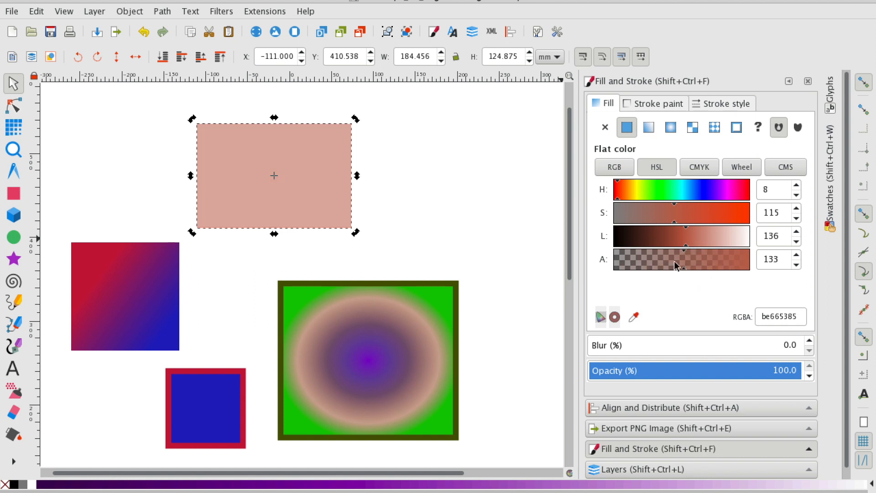
drag(714, 266, 761, 261)
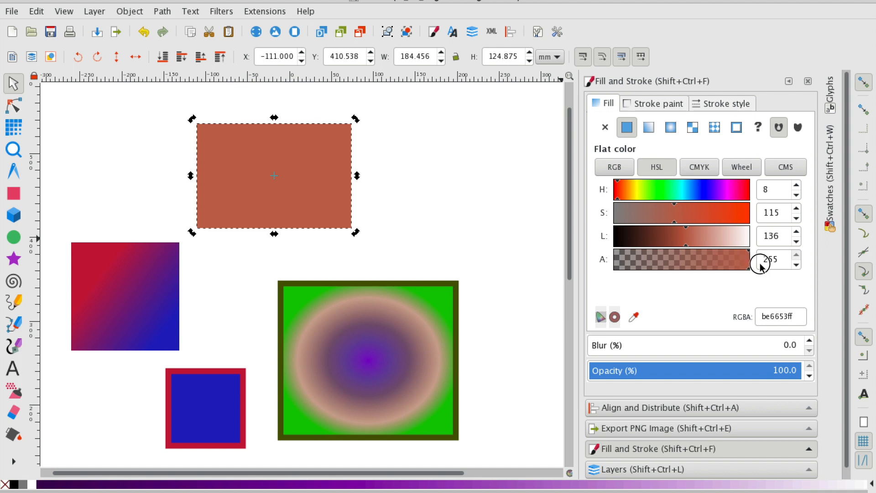
mouse_move(712, 239)
mouse_down()
mouse_move(652, 240)
mouse_move(712, 239)
mouse_up()
click(707, 214)
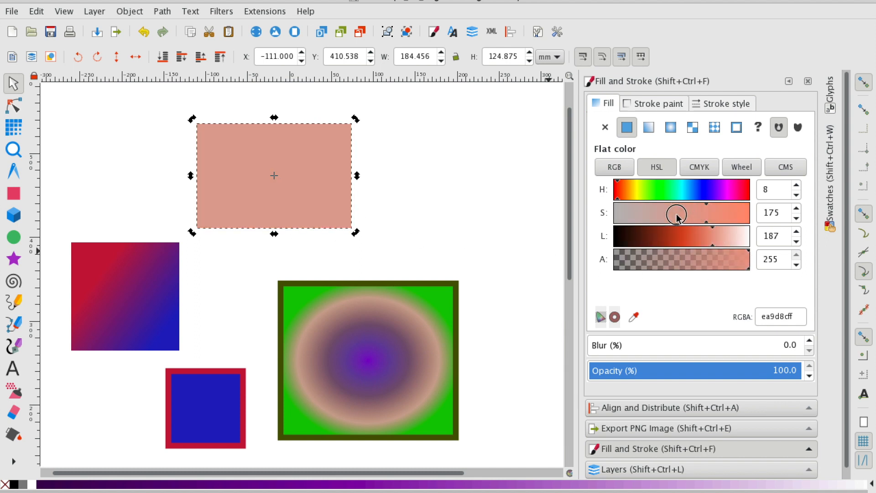
drag(636, 214, 660, 206)
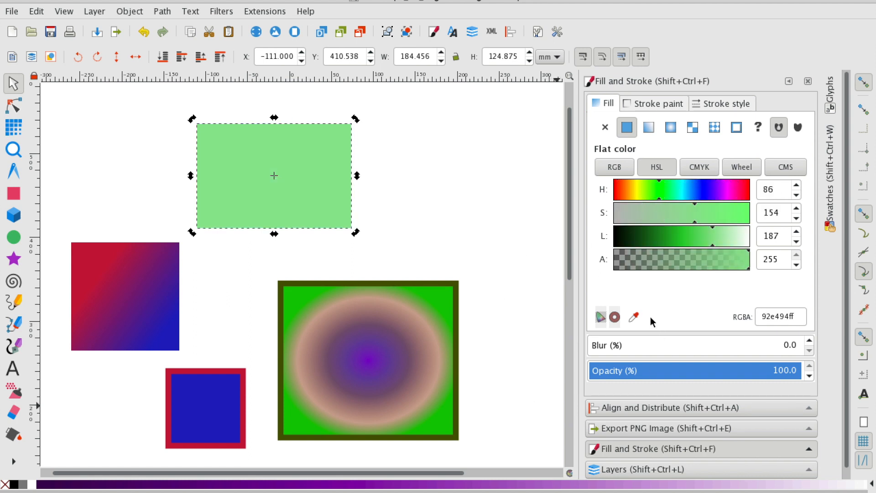
Step: Switch the rectangle's fill to a linear gradient and apply the existing blue-to-purple gradient 1468
click(653, 131)
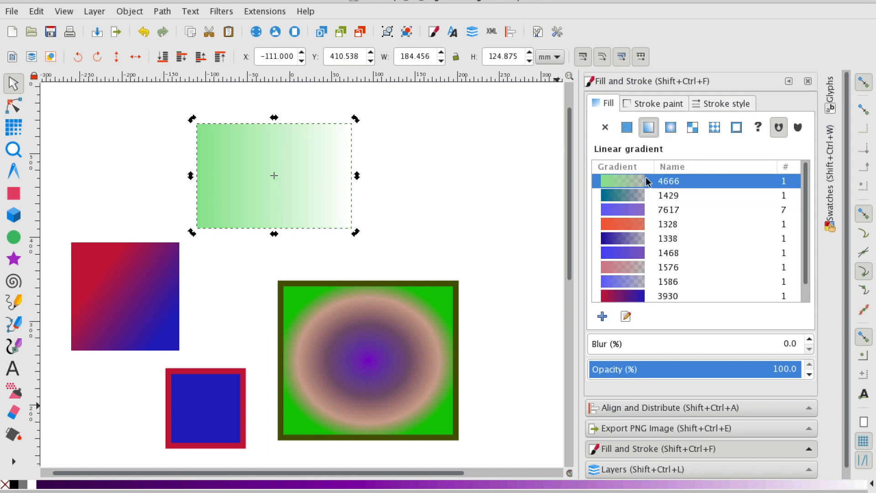
click(640, 210)
click(642, 241)
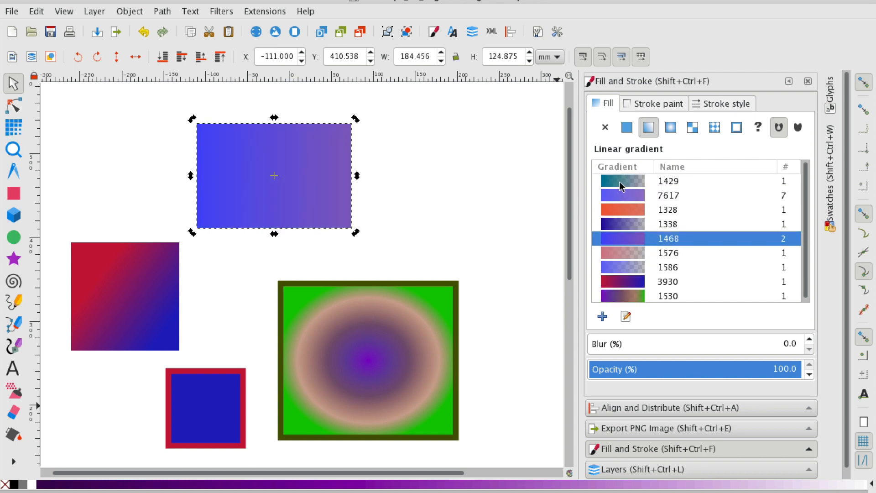
Step: Edit the gradient on the canvas and darken its start stop by setting the lightness to 125
click(626, 317)
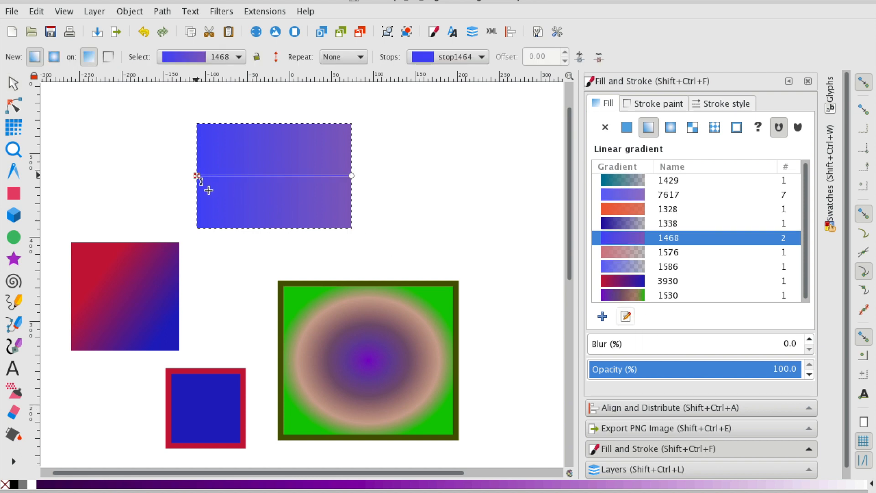
click(197, 176)
drag(689, 238, 663, 235)
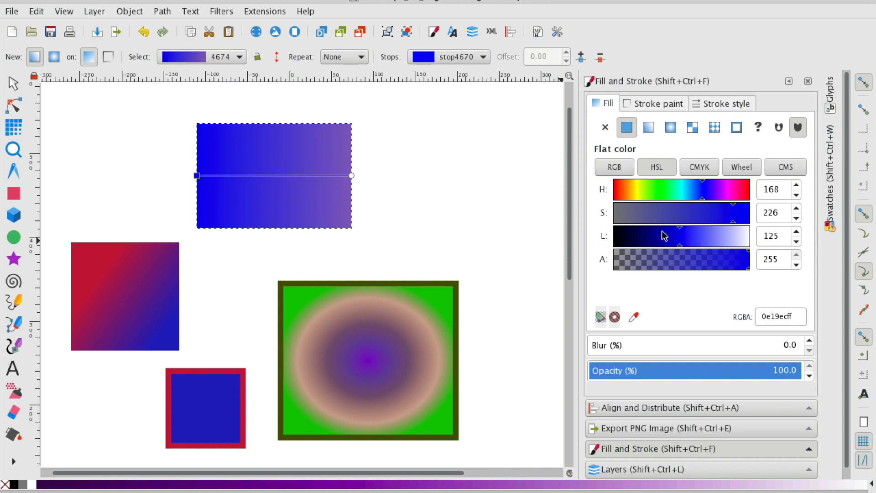
Step: Set the end stop's saturation to 123 and move its handle to the rectangle's top-right corner
click(352, 175)
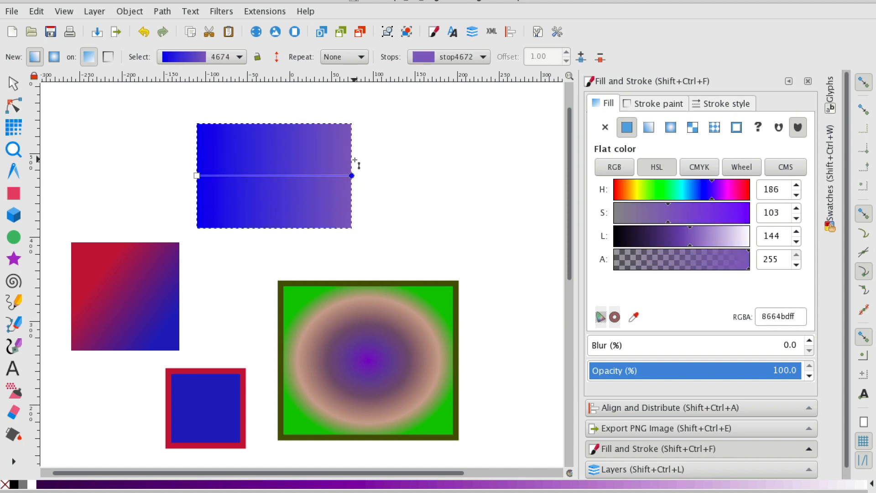
drag(701, 210, 683, 211)
drag(352, 176, 364, 217)
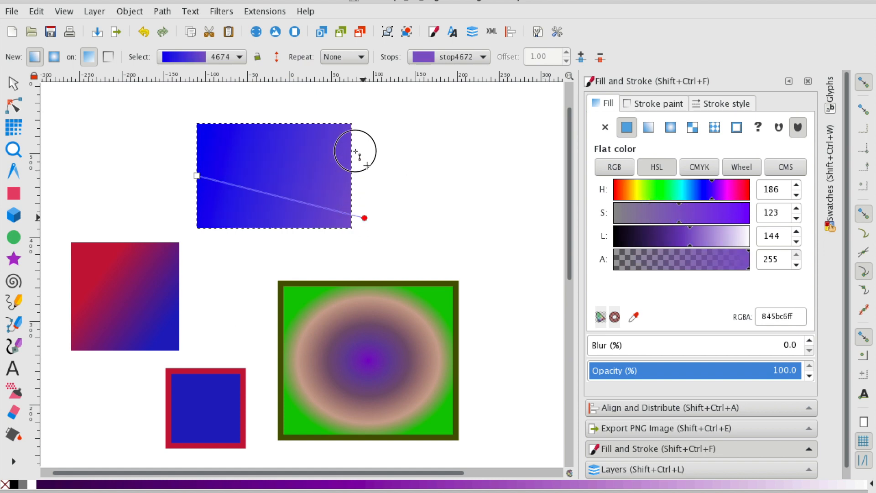
drag(356, 125, 357, 123)
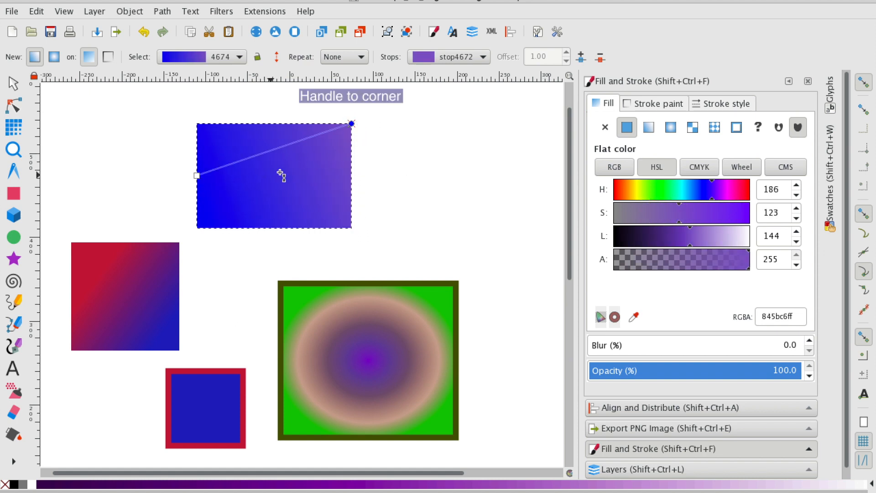
Step: Add a green stop with hue 75 at offset 0.48 and a cyan stop with saturation 185 at offset 0.79
double_click(270, 151)
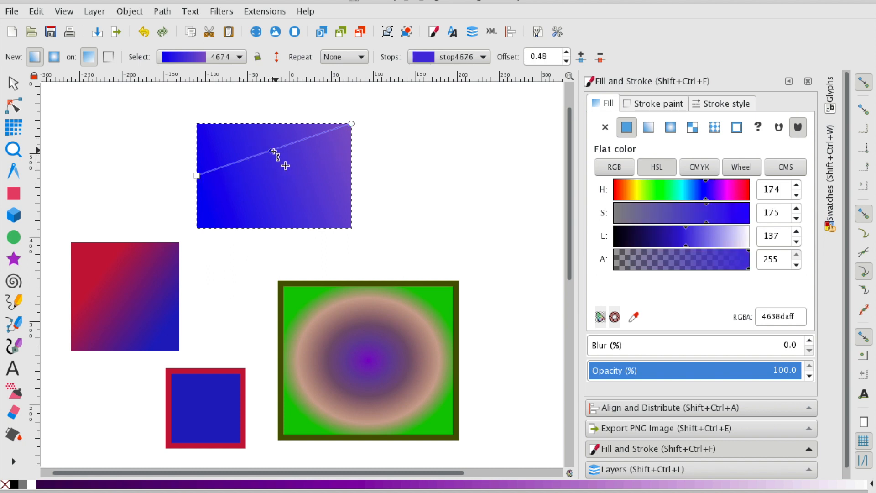
click(654, 188)
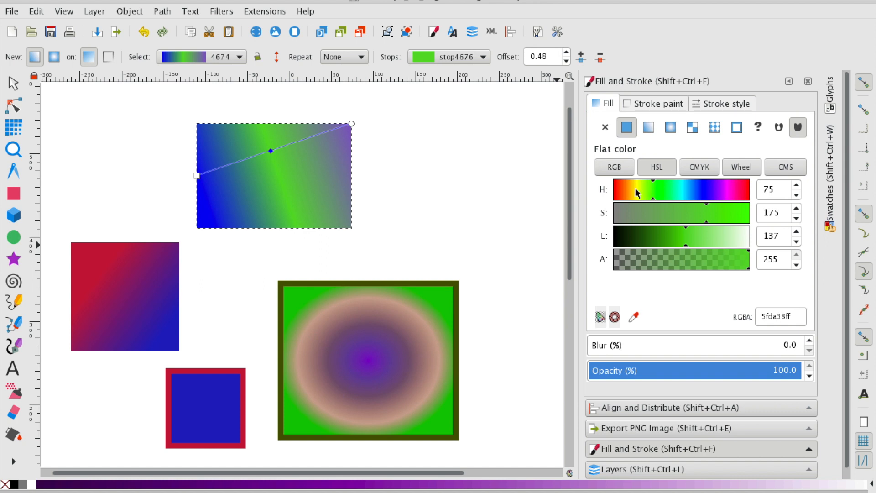
double_click(320, 134)
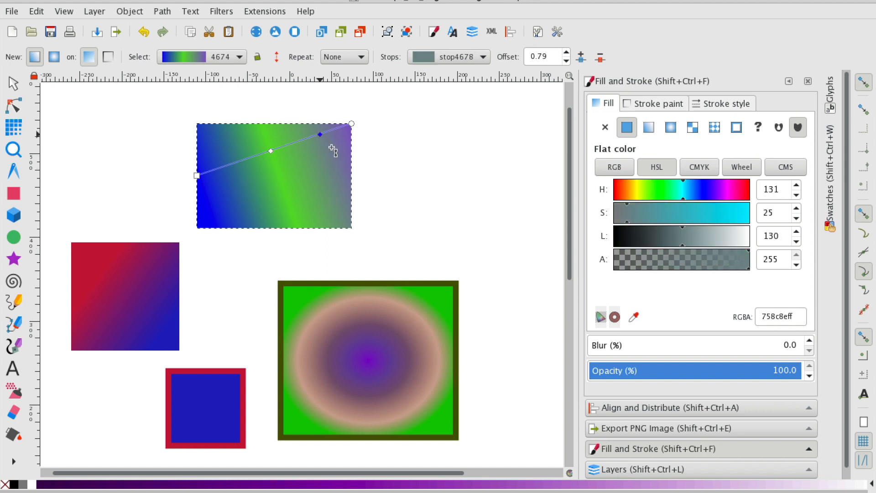
click(712, 221)
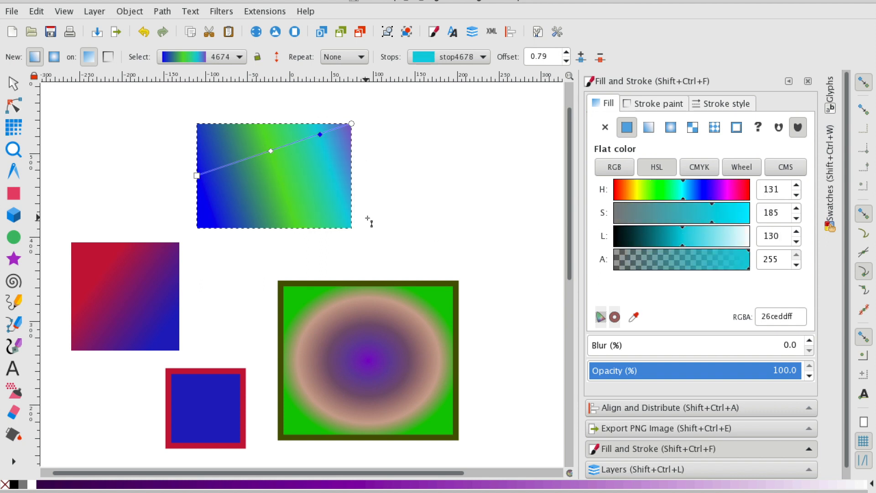
Step: Change the fill to a radial gradient and shift its green stop to offset 0.50, then farther outward
click(679, 130)
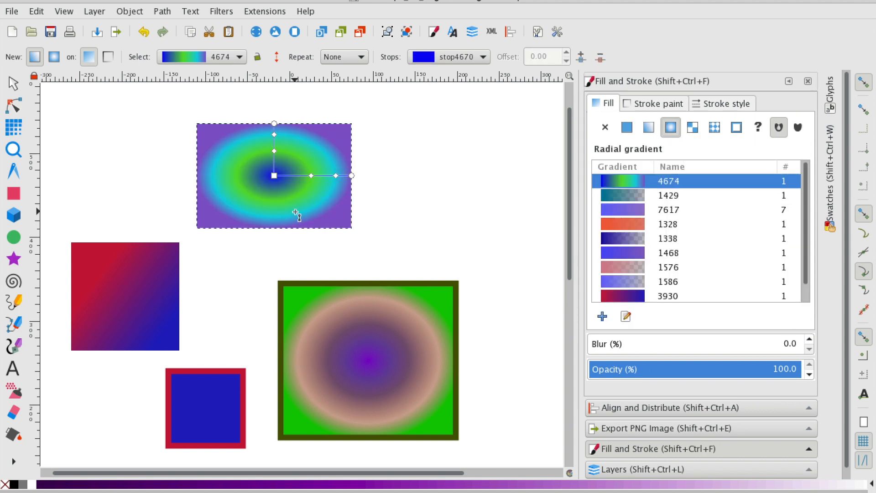
mouse_move(276, 151)
mouse_down()
mouse_move(275, 161)
mouse_move(274, 149)
mouse_up()
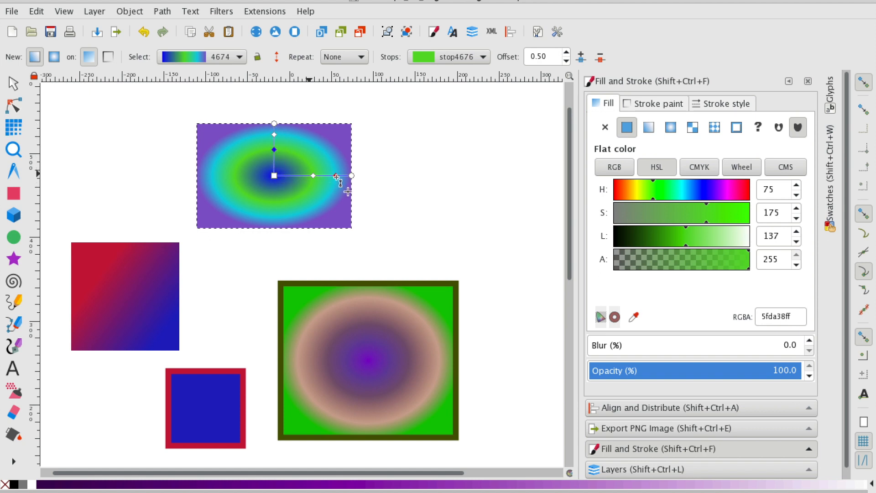
drag(313, 175, 332, 175)
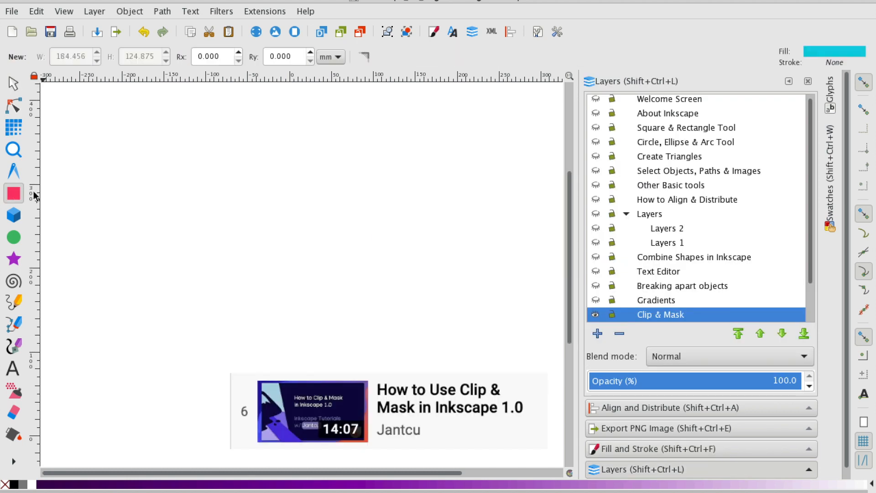
Step: On the Clip & Mask layer, draw rectangles of about 215 by 148 mm and 150 by 180 mm, and set the taller one's hue to 179
drag(171, 158, 351, 281)
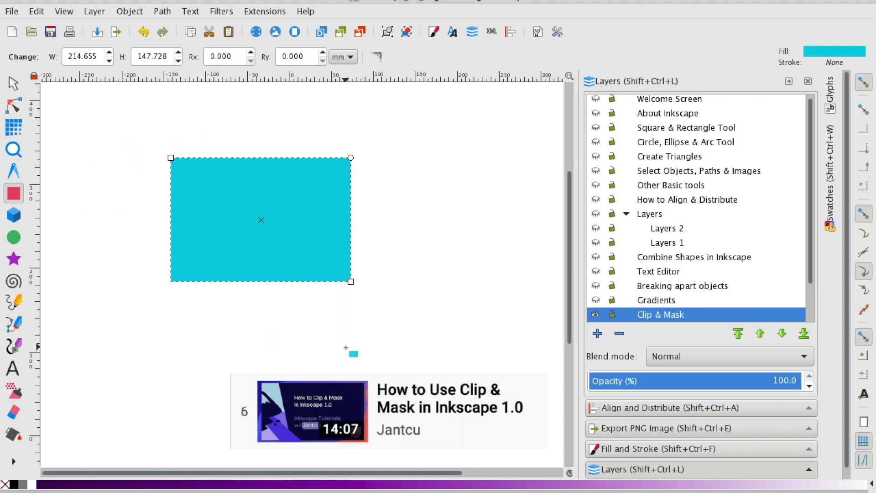
drag(385, 125, 512, 276)
click(666, 445)
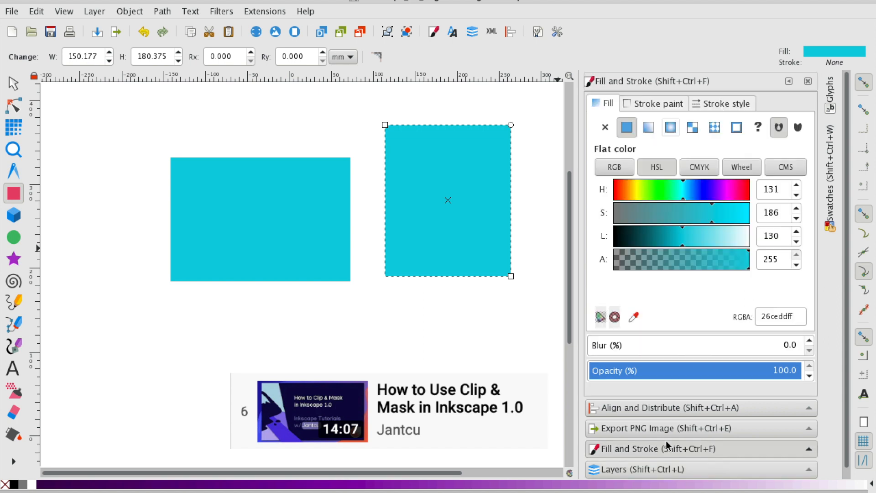
click(709, 189)
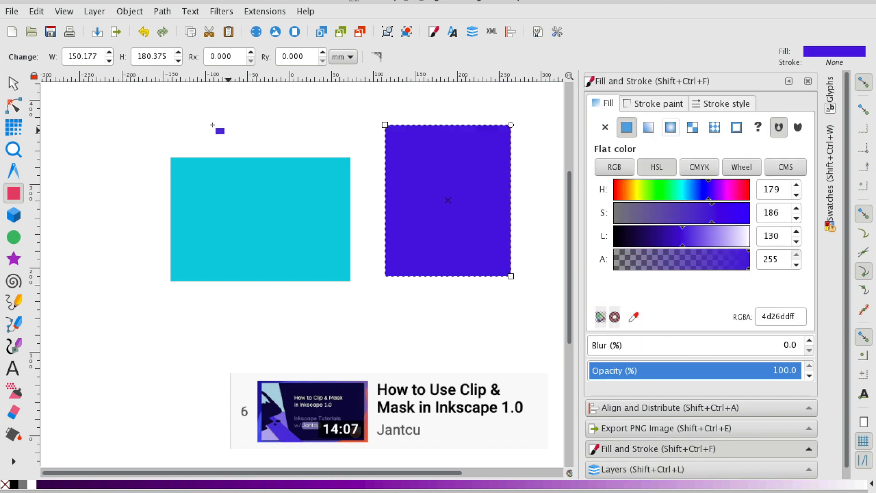
Step: Rearrange the two rectangles so the purple one overlaps the left part of the cyan one
click(14, 83)
drag(402, 176, 90, 180)
drag(230, 177, 271, 174)
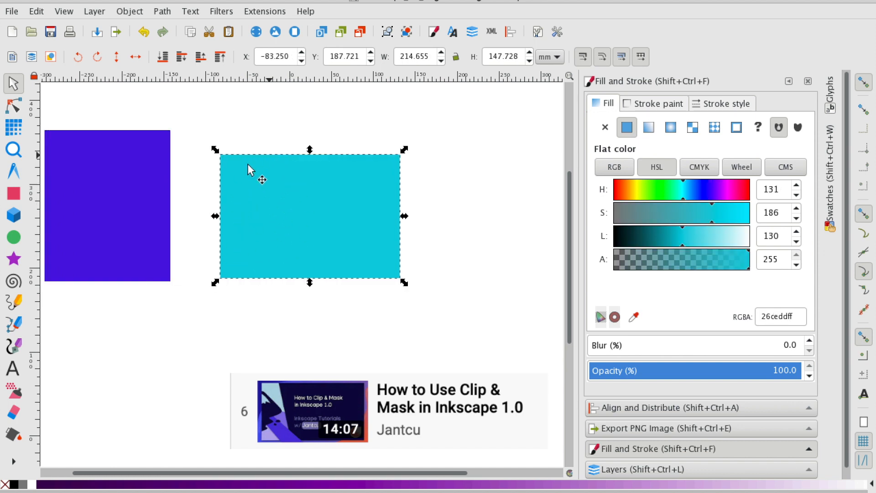
mouse_move(138, 179)
mouse_down()
mouse_move(248, 215)
mouse_move(289, 188)
mouse_up()
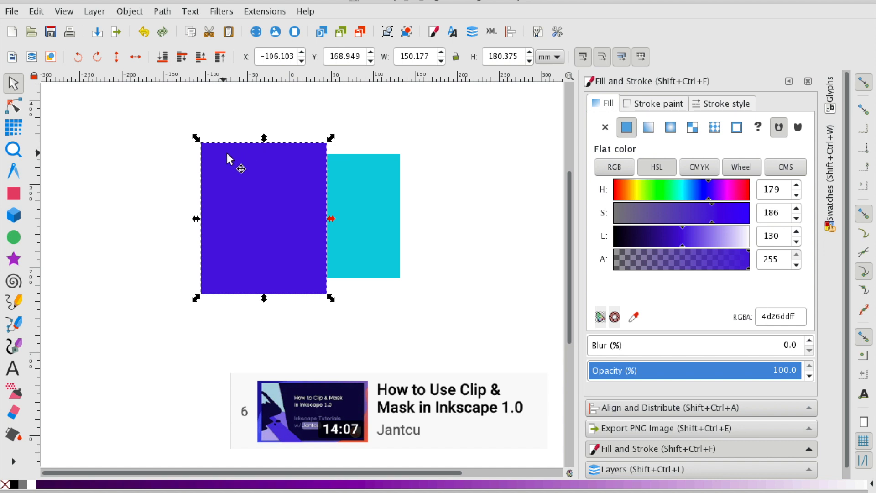
click(133, 13)
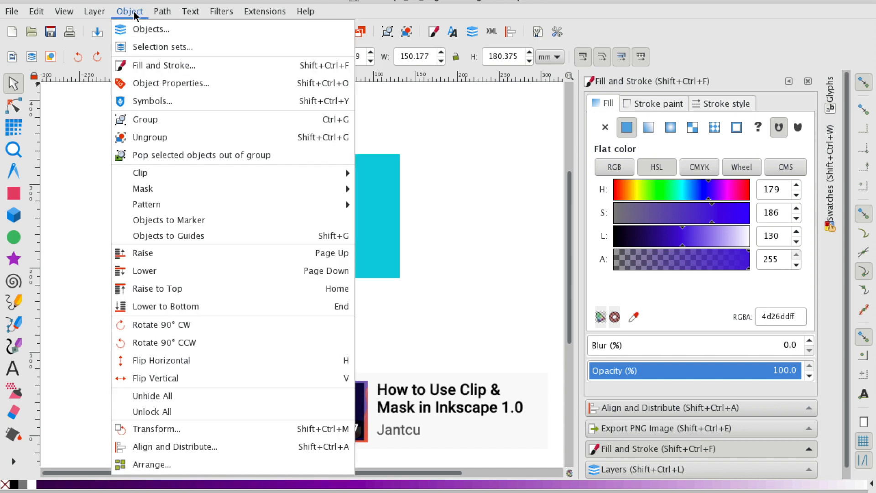
mouse_move(258, 176)
click(391, 186)
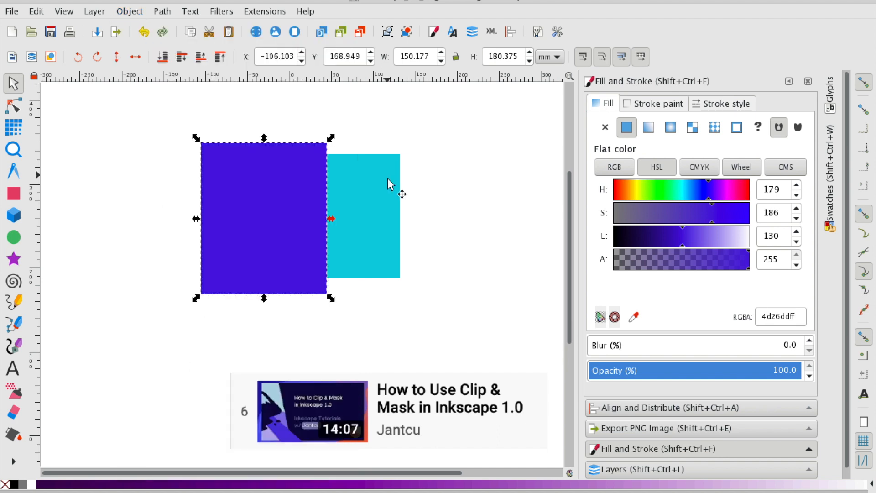
click(419, 316)
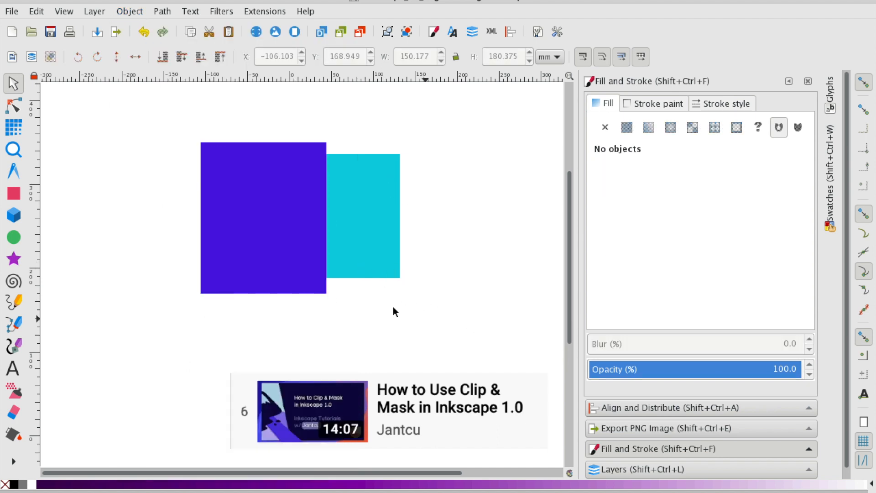
Step: Clip the cyan rectangle with the purple rectangle on top of it and move the clipped shape around the canvas
click(272, 253)
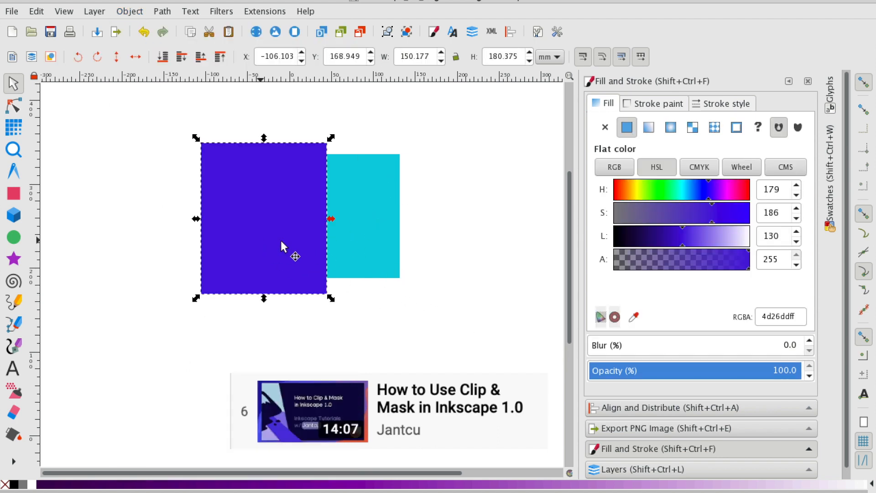
shift+click(371, 241)
click(160, 11)
mouse_move(129, 11)
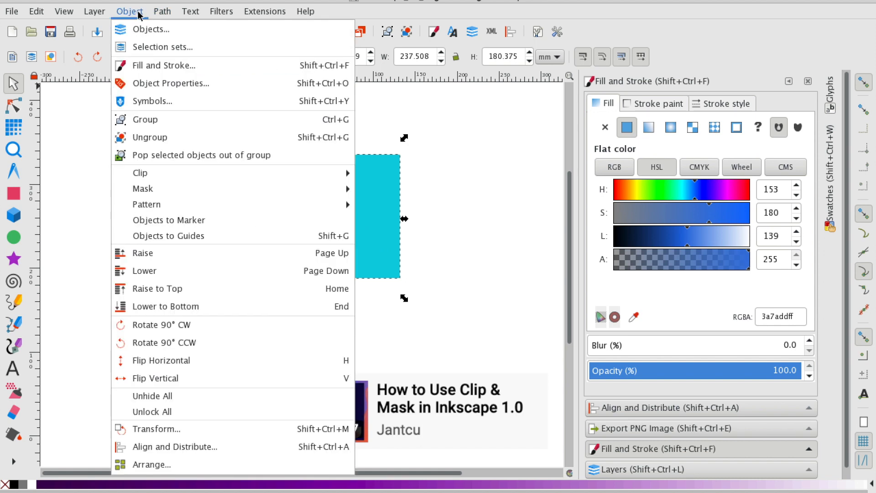
mouse_move(190, 173)
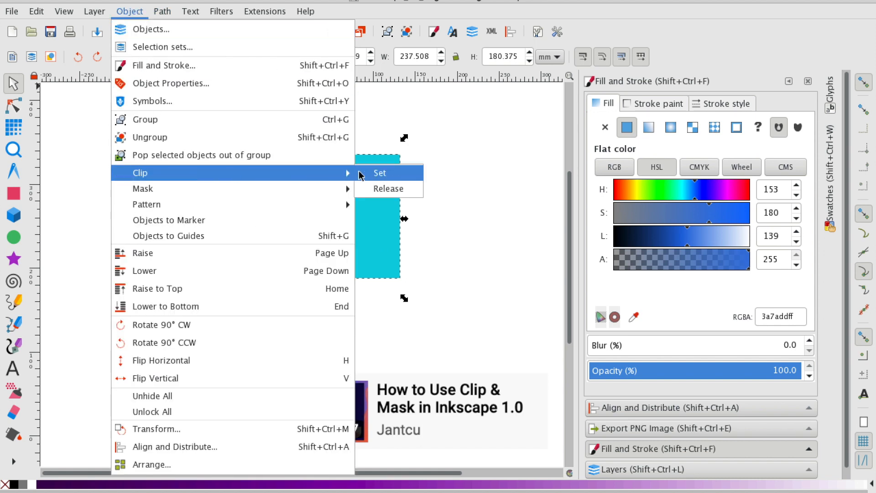
click(376, 171)
click(404, 164)
mouse_move(325, 254)
mouse_down()
mouse_move(221, 261)
mouse_move(268, 270)
mouse_move(337, 228)
mouse_up()
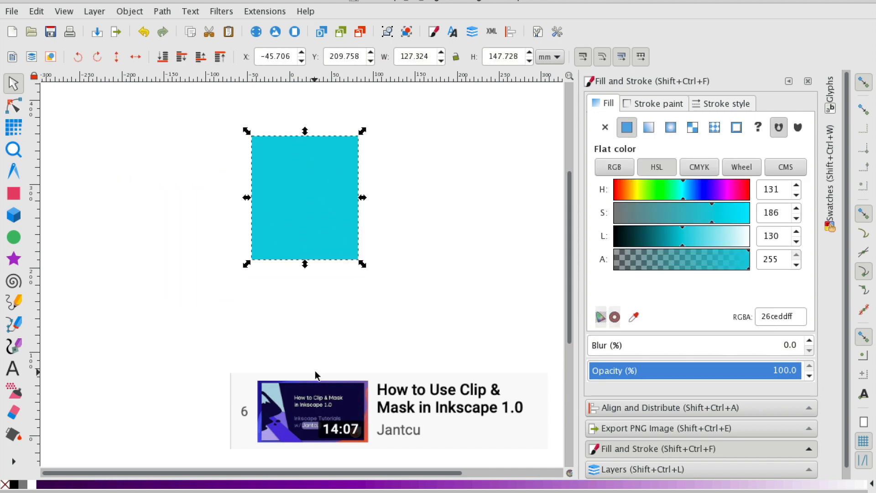
drag(274, 215, 259, 214)
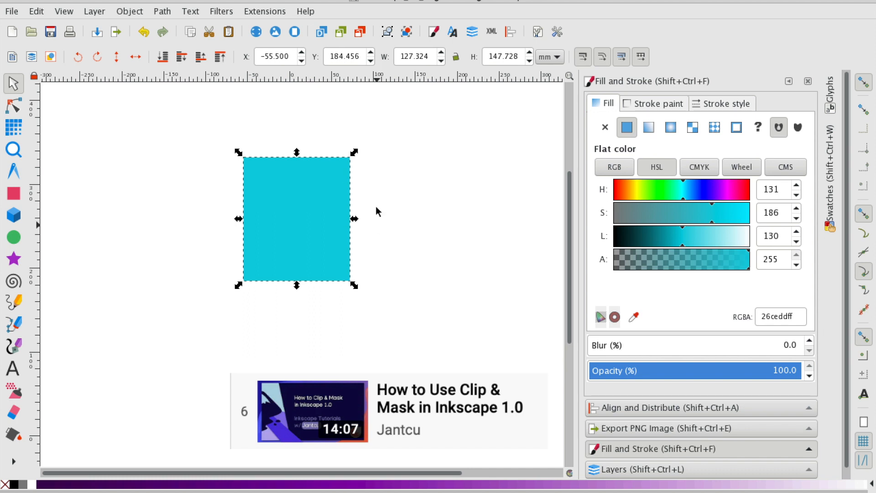
Step: Release the clip on the cyan shape to restore both original rectangles
click(130, 11)
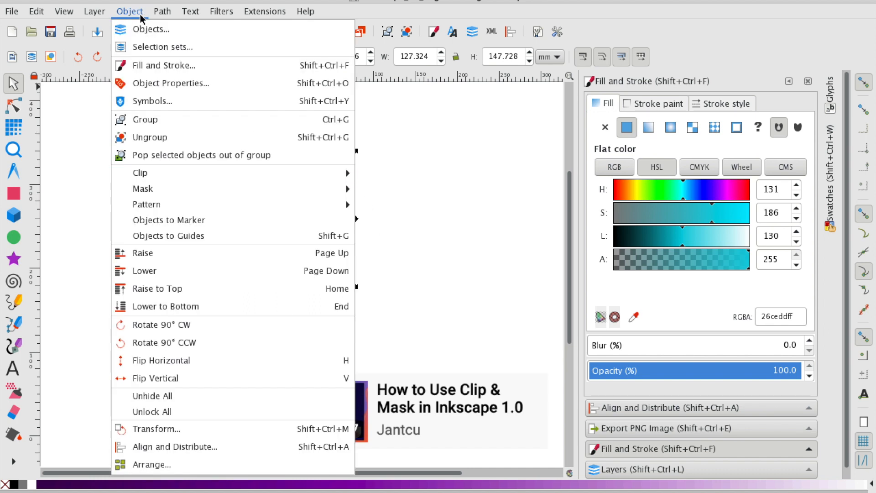
mouse_move(212, 174)
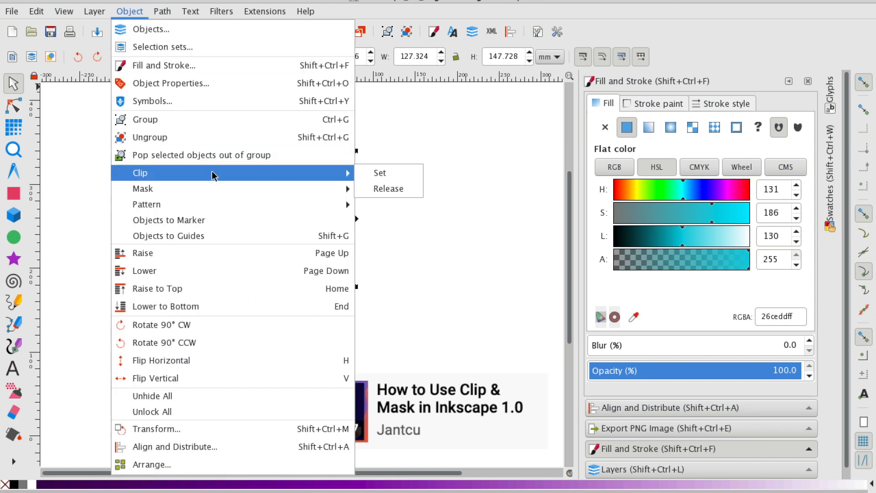
click(379, 190)
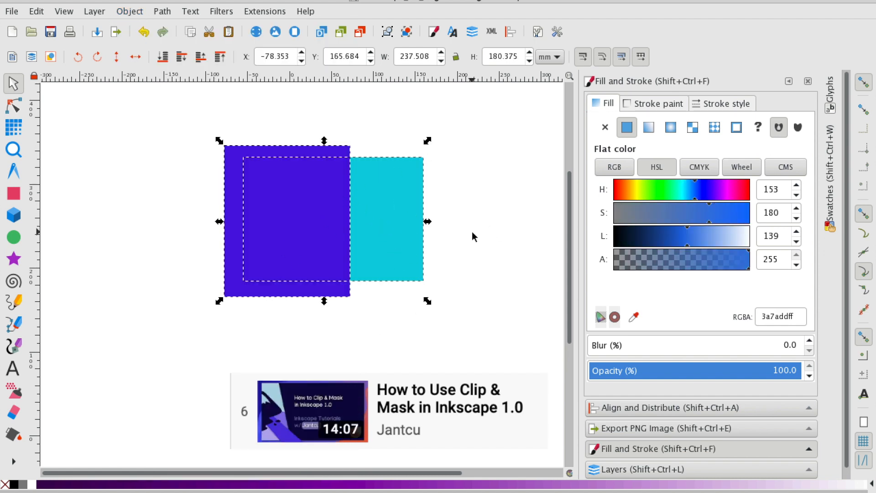
Step: Hide the Clip & Mask layer, show the Drop Shadow layer and make it the current layer
click(681, 471)
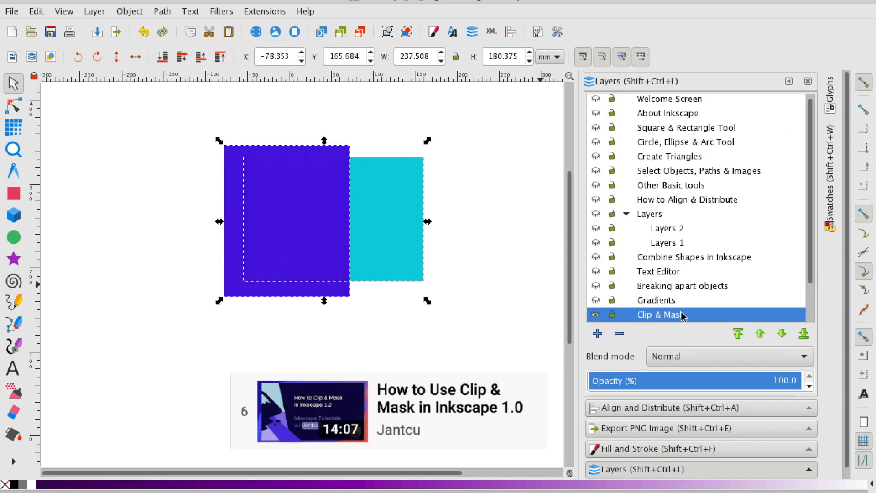
click(596, 315)
drag(813, 241, 817, 291)
click(595, 286)
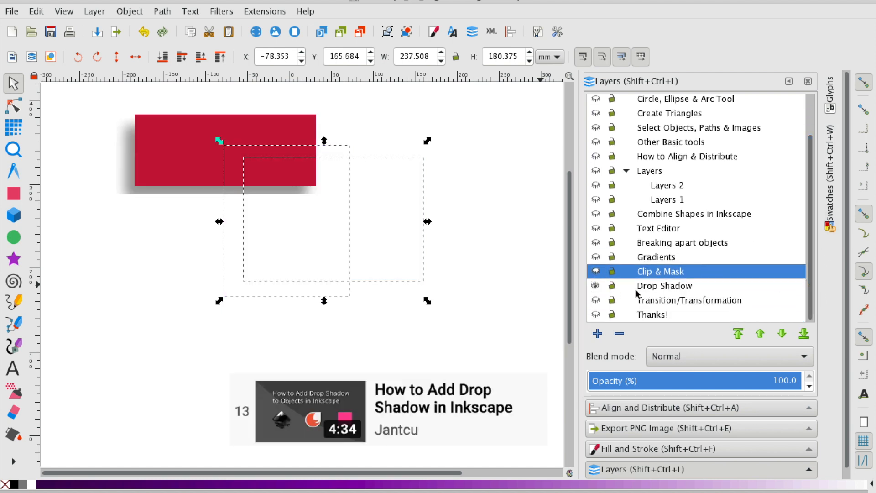
click(156, 268)
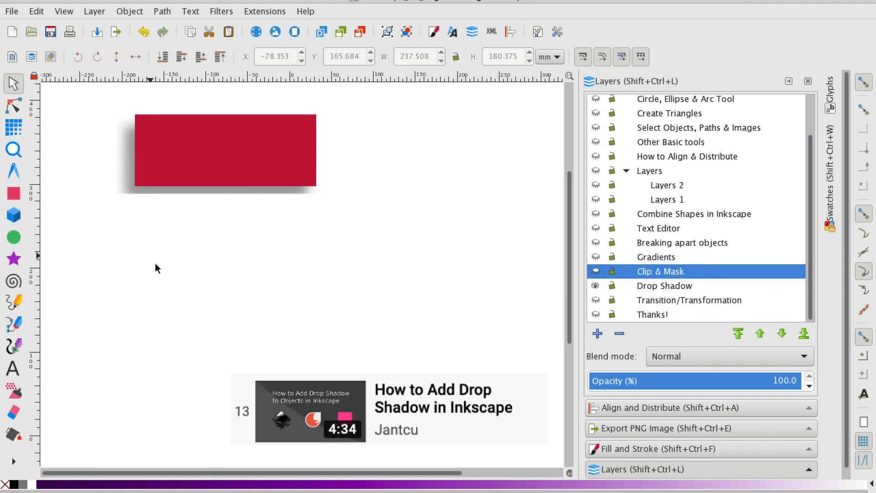
click(14, 215)
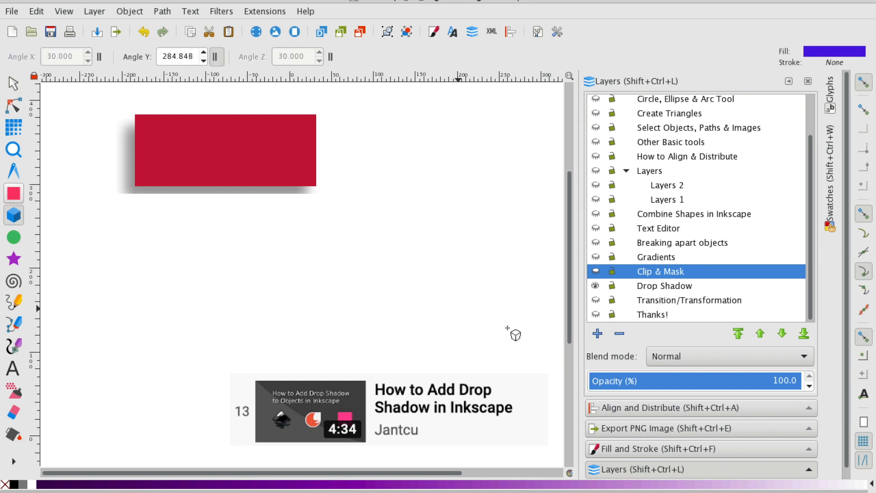
click(674, 289)
Step: Draw a rectangle about 156 by 86 mm below the red rectangle on the Drop Shadow layer
drag(108, 230, 218, 301)
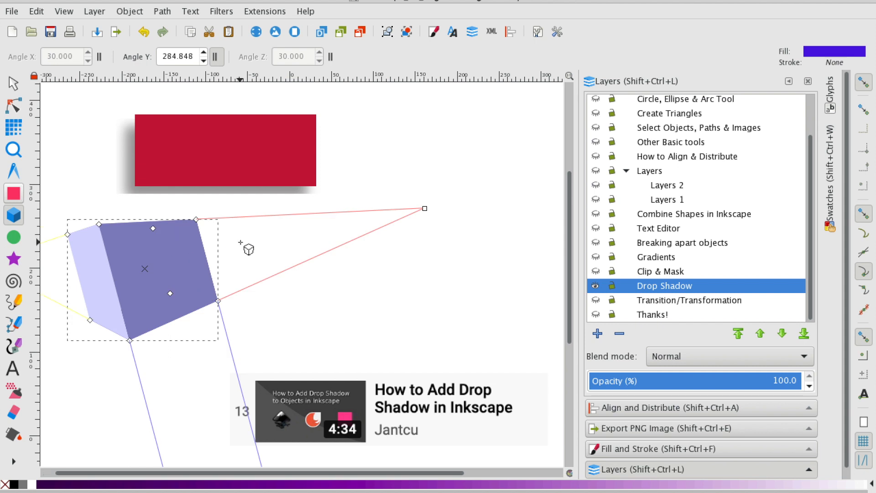
key(ctrl+z)
click(14, 193)
drag(231, 228, 363, 302)
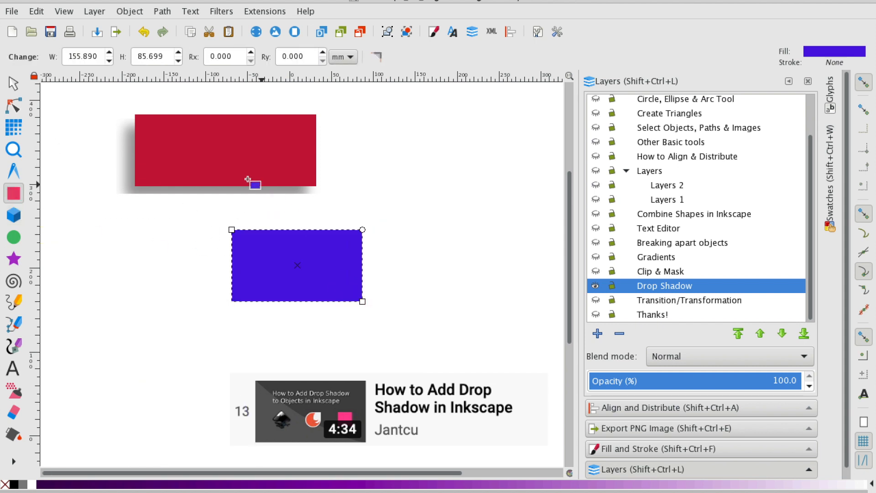
Step: Open the Drop Shadow filter for the purple rectangle, place its dialog clear of the shape and enable live preview
click(222, 11)
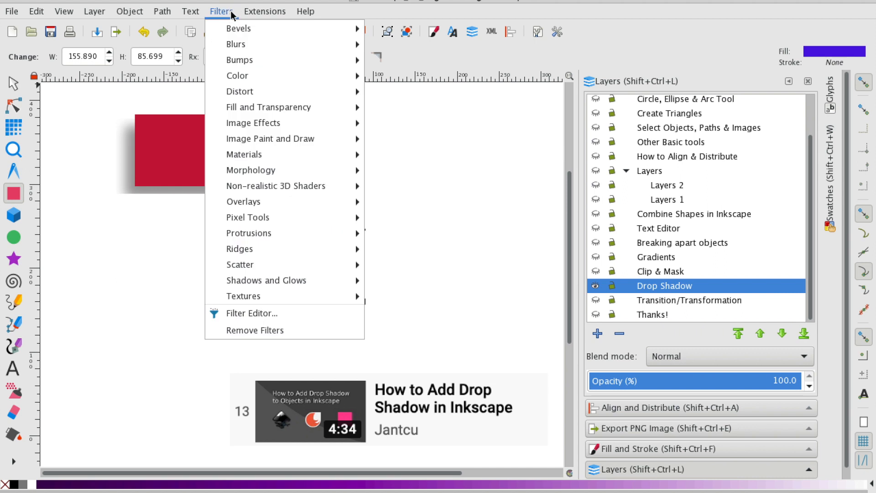
mouse_move(305, 280)
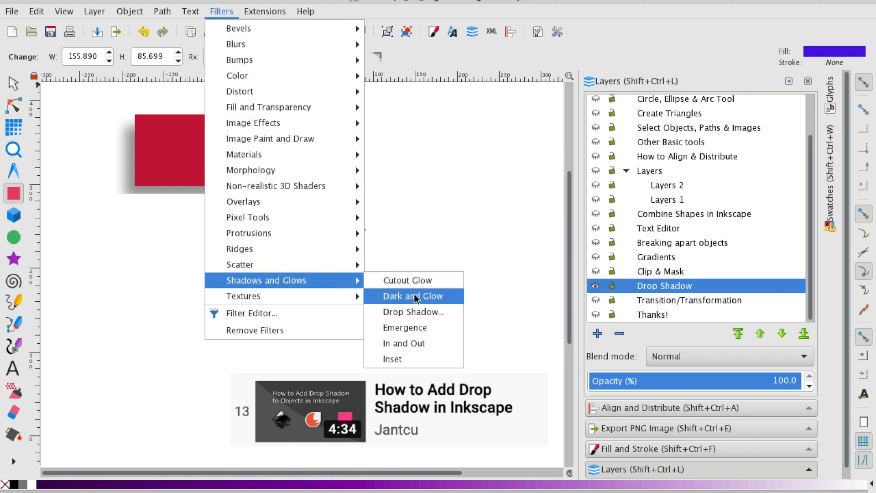
click(413, 314)
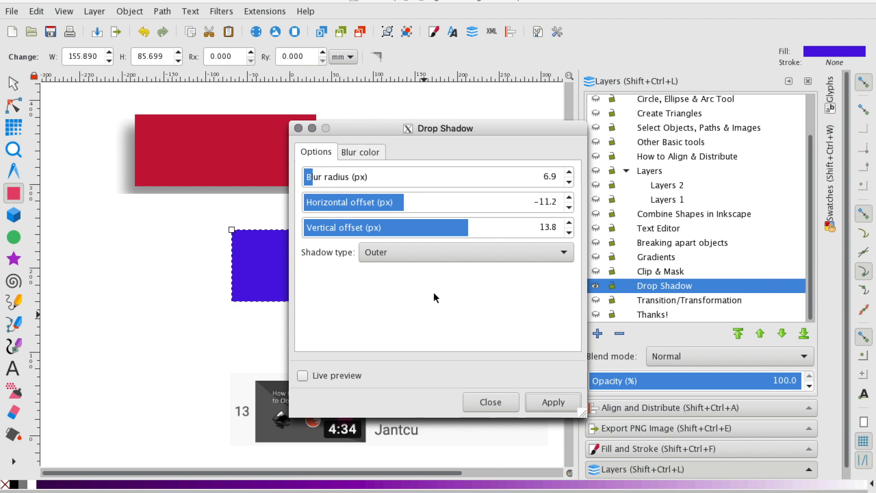
drag(427, 128, 672, 52)
click(548, 298)
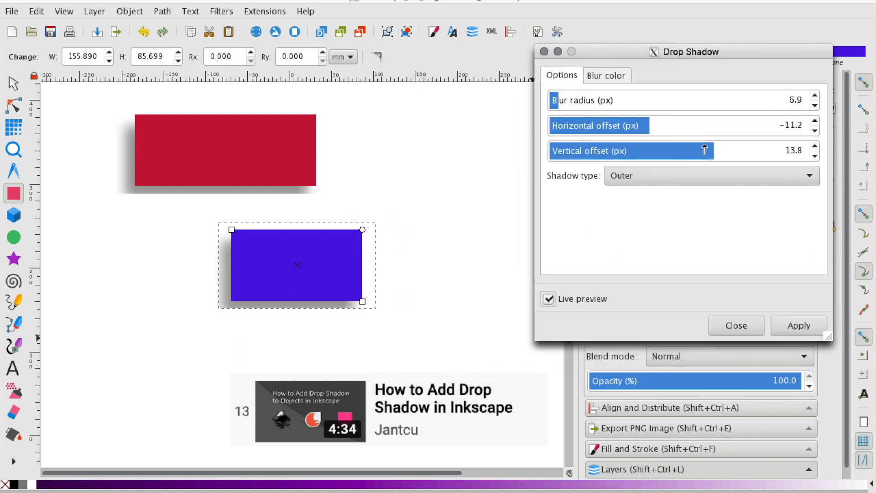
Step: Apply the drop shadow with blur radius 12.8 px, horizontal offset -13.0 px and vertical offset -6.1 px, and deselect the rectangle
drag(750, 144, 645, 127)
drag(613, 102, 763, 107)
drag(630, 103, 566, 103)
click(781, 335)
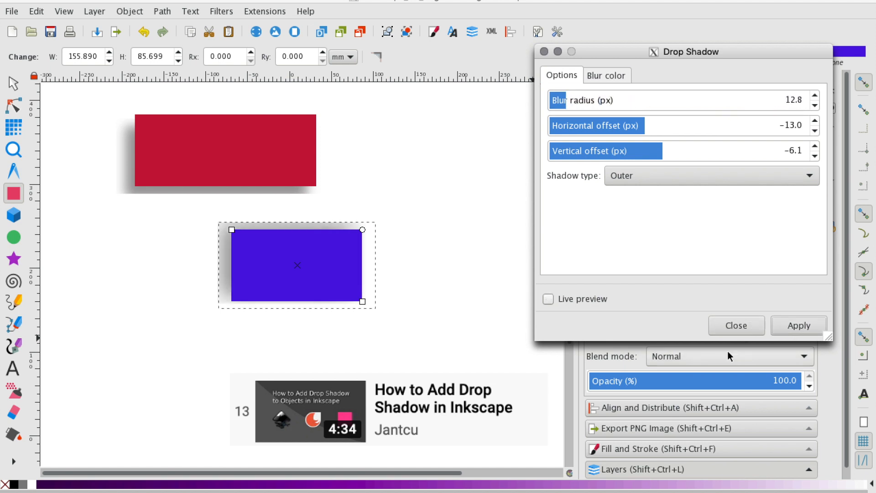
click(736, 325)
click(402, 333)
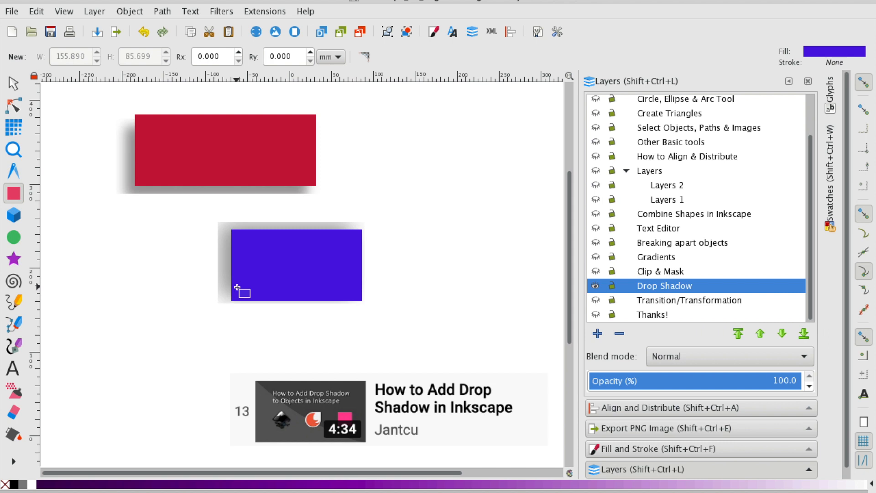